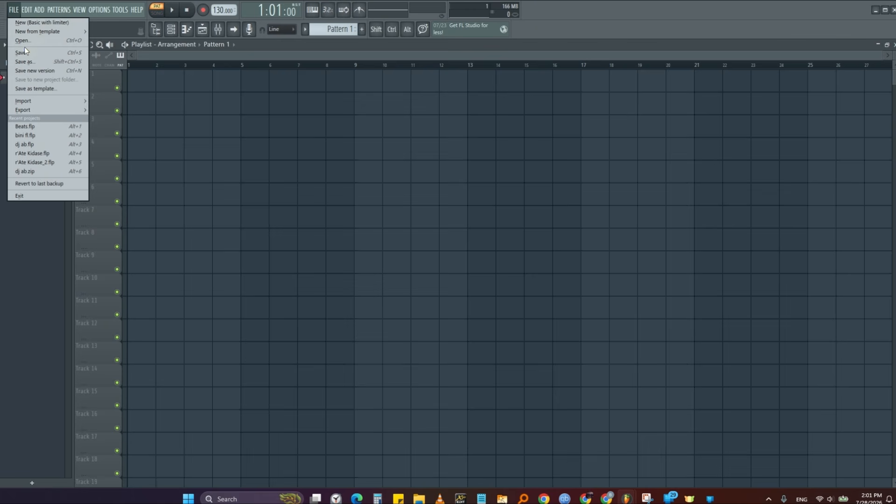
pyautogui.moveTo(34, 34)
pyautogui.click(42, 55)
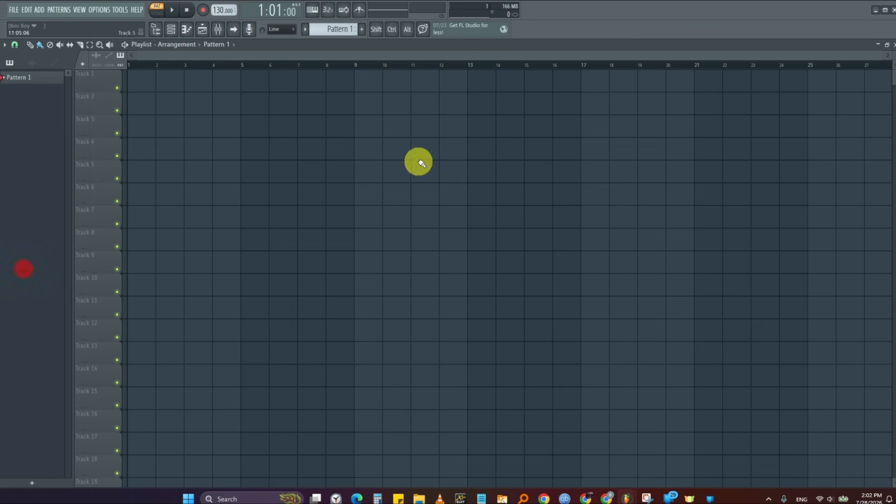
pyautogui.click(13, 9)
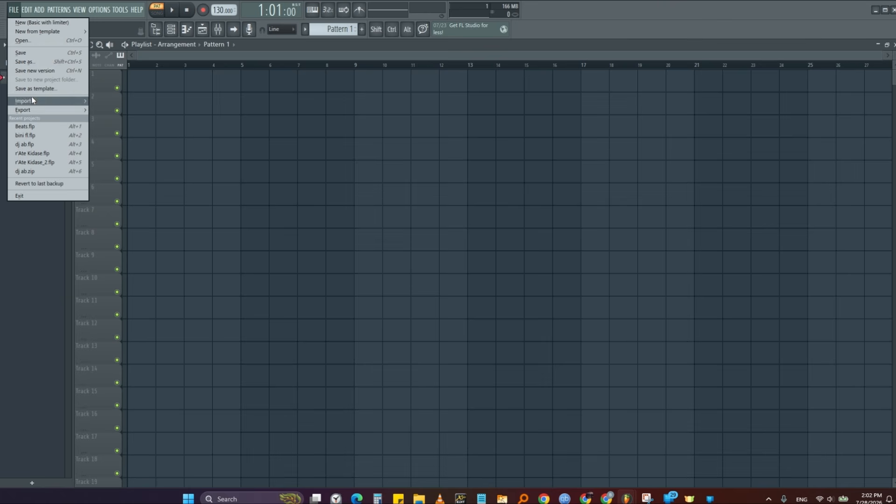
pyautogui.moveTo(24, 110)
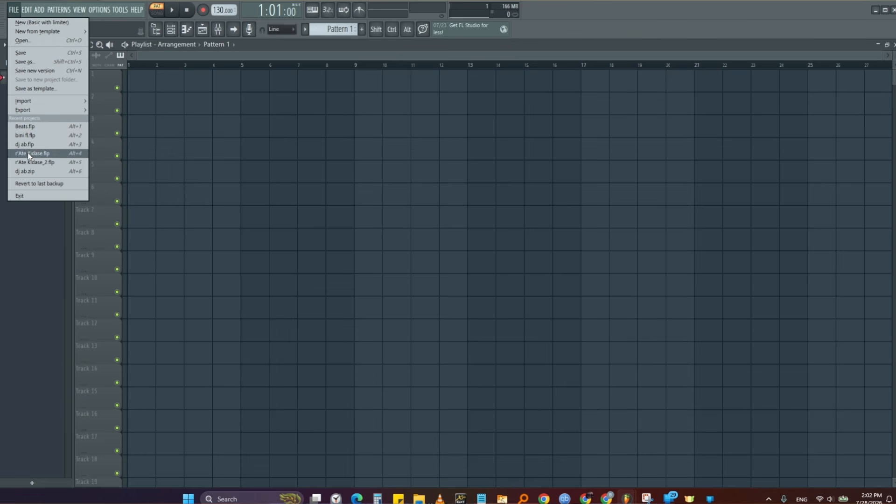
pyautogui.moveTo(56, 112)
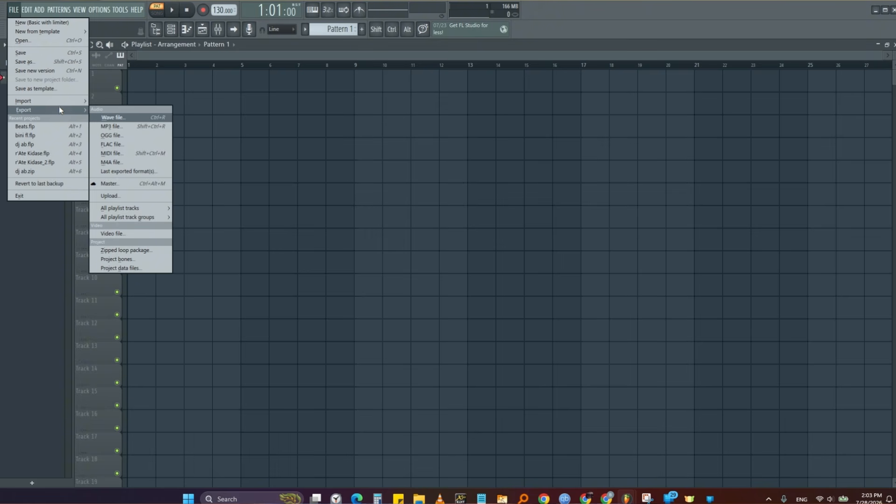
pyautogui.click(29, 247)
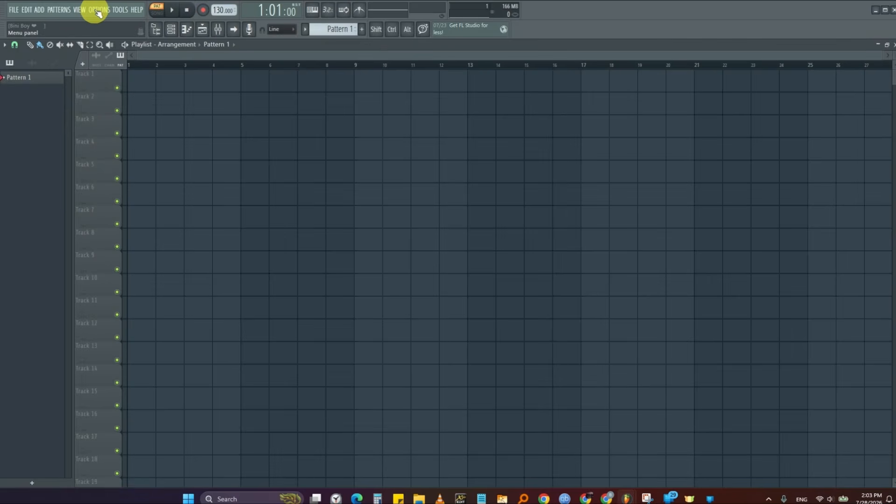
# - Open the audio settings and review the installed input/output devices available for selection
pyautogui.click(98, 11)
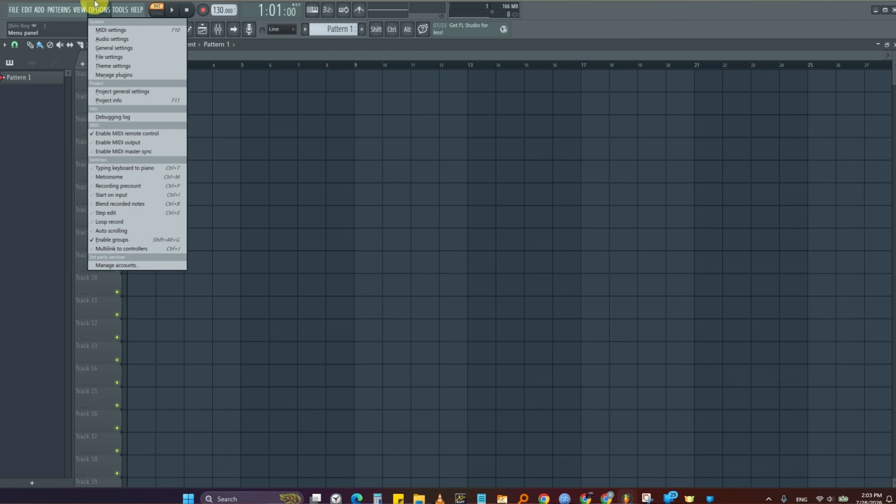
pyautogui.click(121, 39)
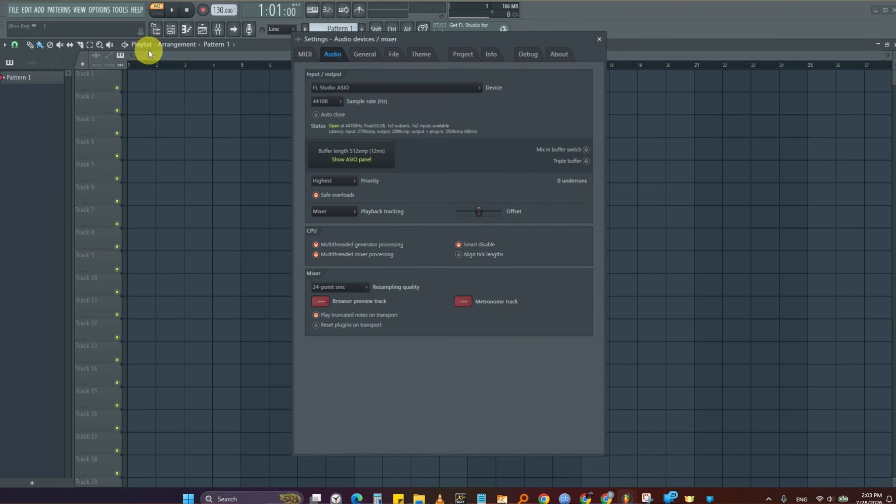
pyautogui.moveTo(514, 39); pyautogui.dragTo(491, 39)
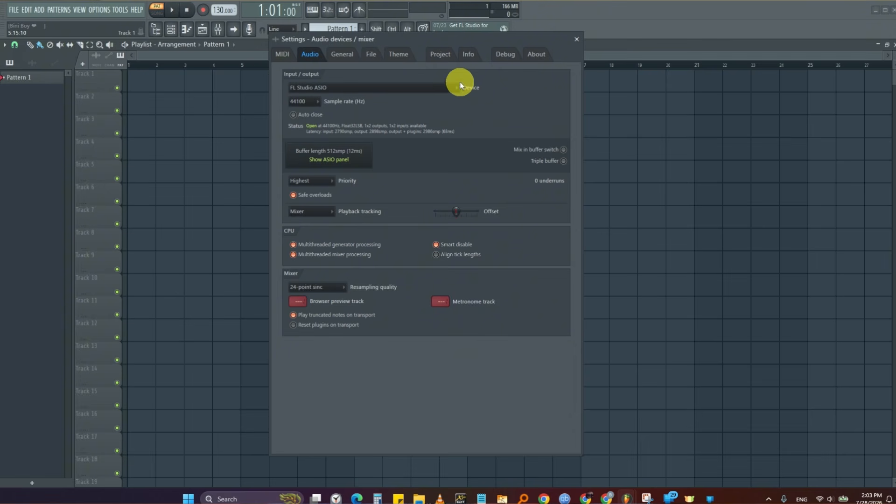
pyautogui.click(401, 88)
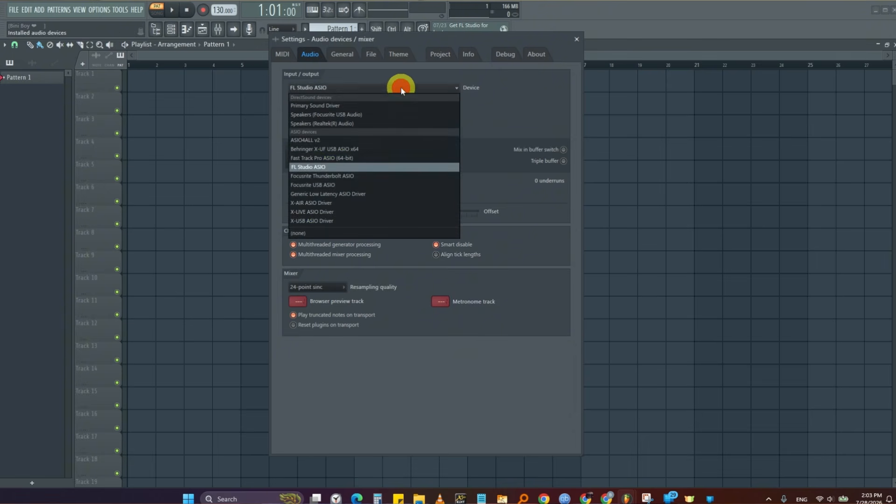
pyautogui.click(492, 79)
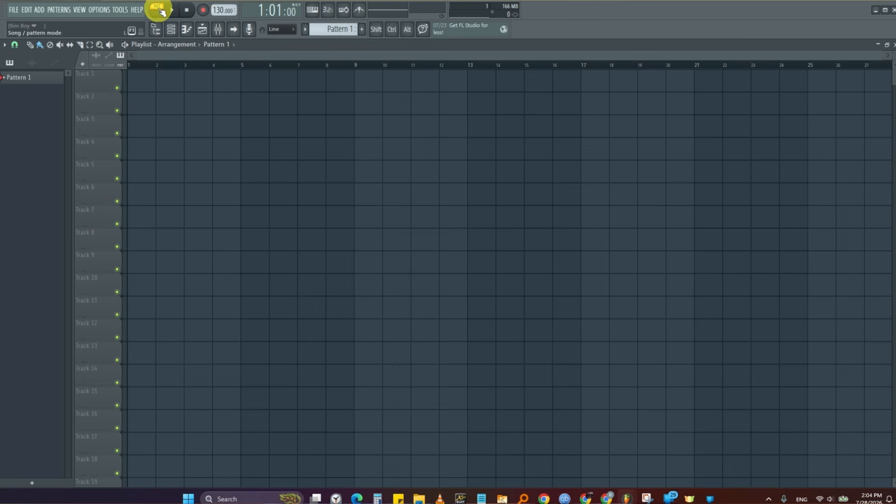
# - Try the transport controls on the empty pattern, starting and pausing playback briefly
pyautogui.click(160, 9)
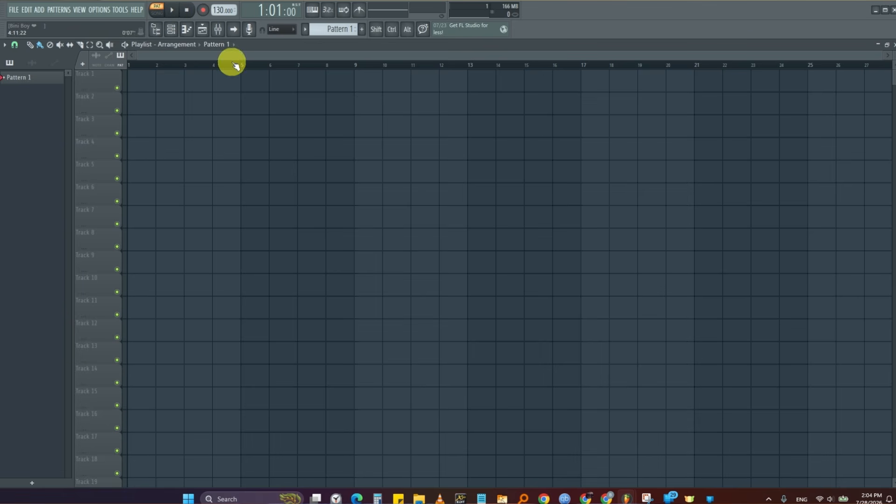
pyautogui.click(173, 13)
pyautogui.click(172, 12)
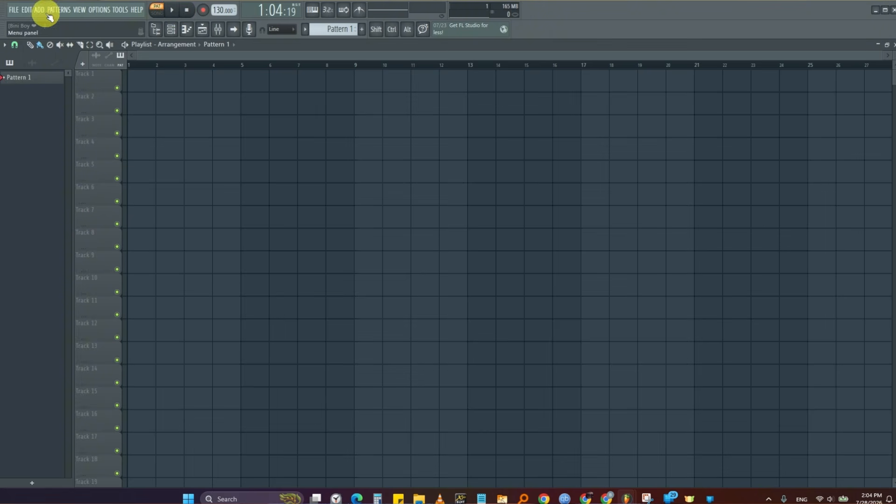
pyautogui.click(203, 10)
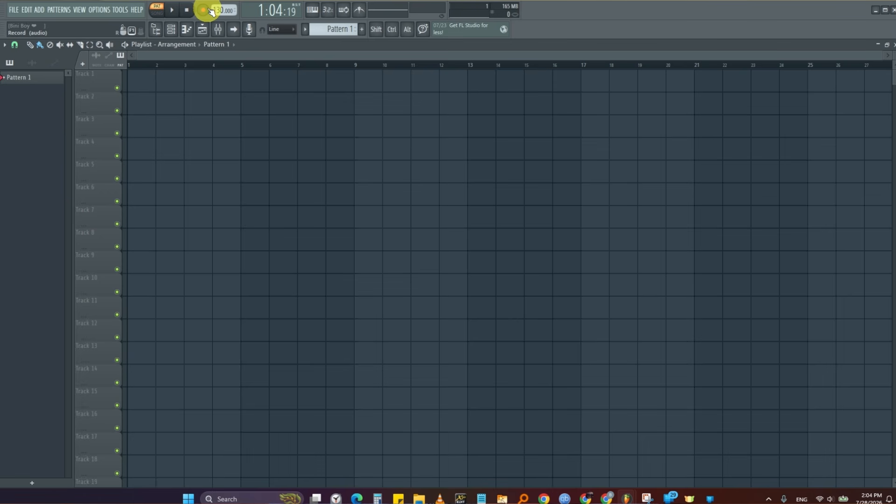
# - Set the project tempo to 100 BPM by entering an exact value
pyautogui.rightClick(221, 10)
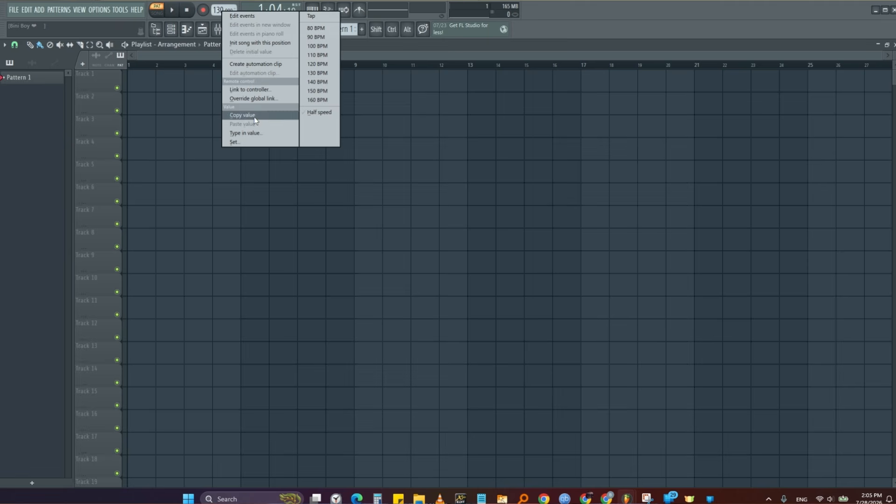
pyautogui.click(252, 132)
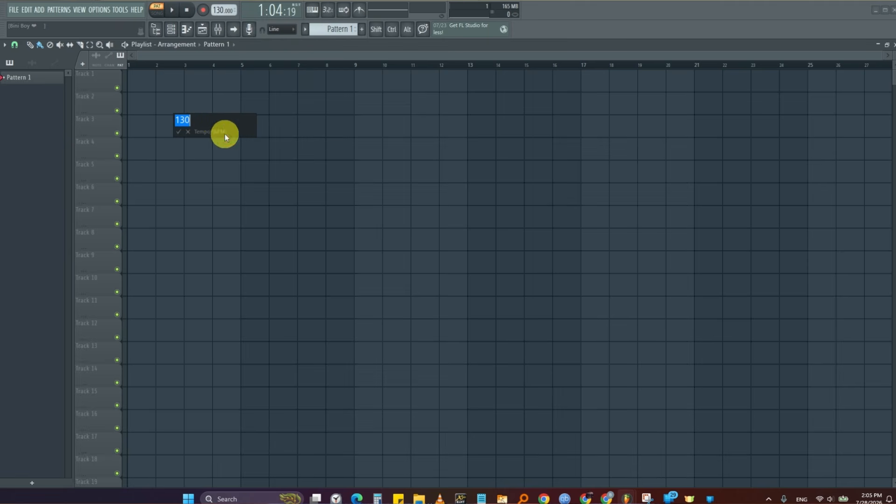
pyautogui.write('100')
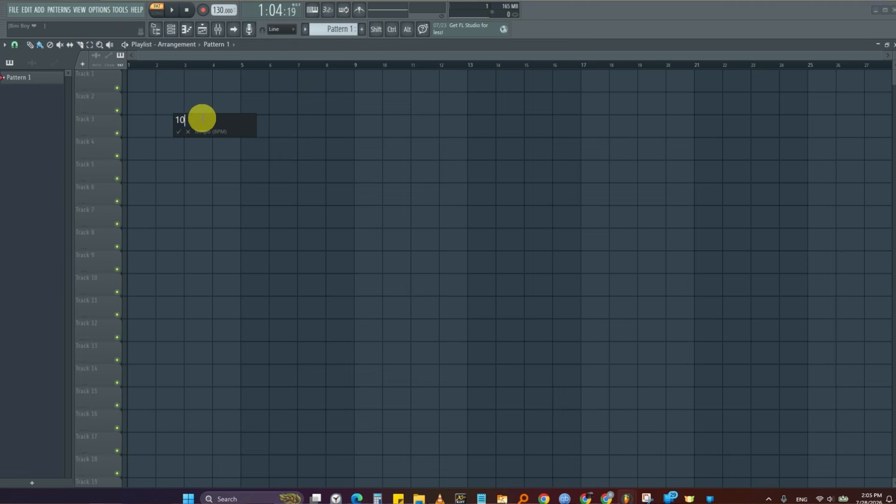
pyautogui.press('Return')
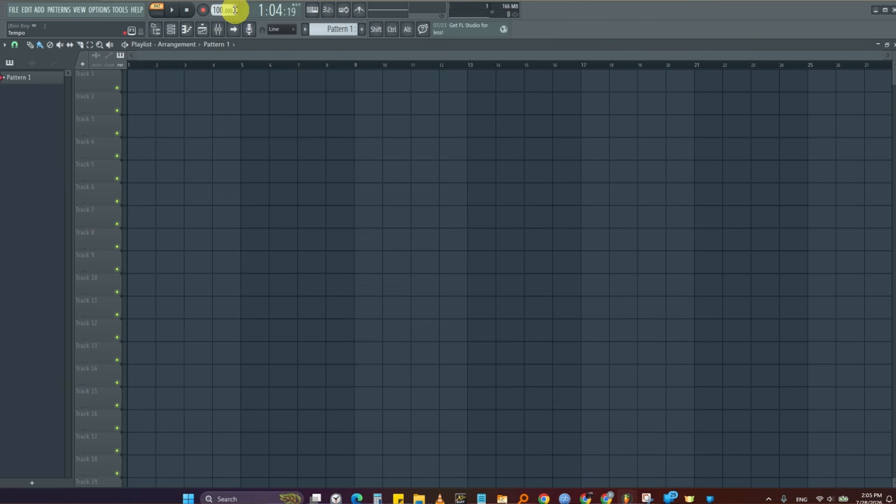
# - Try switching the recording precount and loop record options on and back off
pyautogui.click(312, 9)
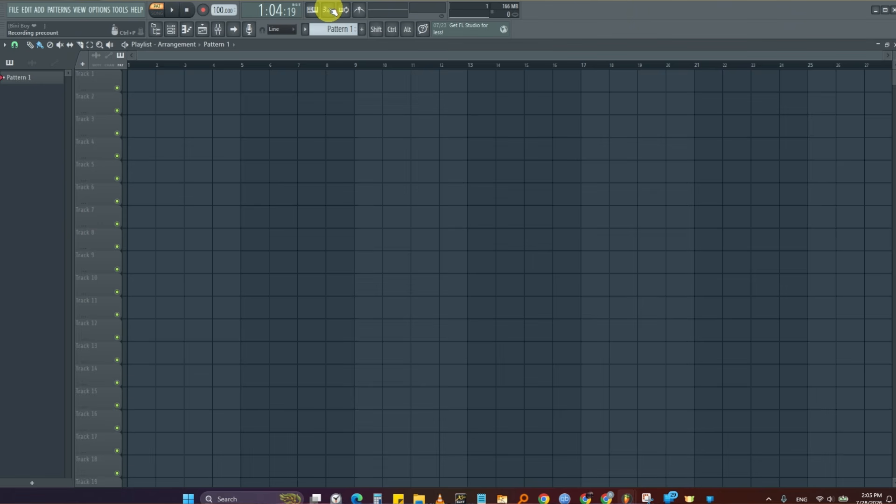
pyautogui.click(333, 10)
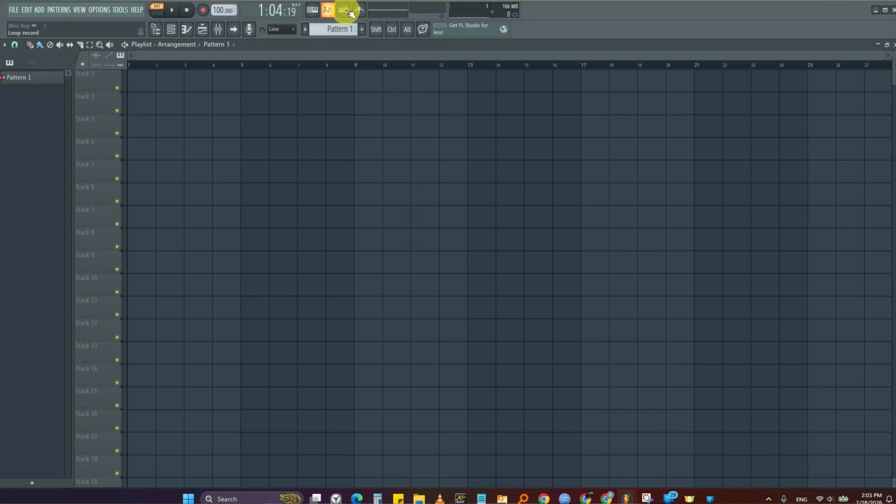
pyautogui.click(331, 10)
pyautogui.click(351, 11)
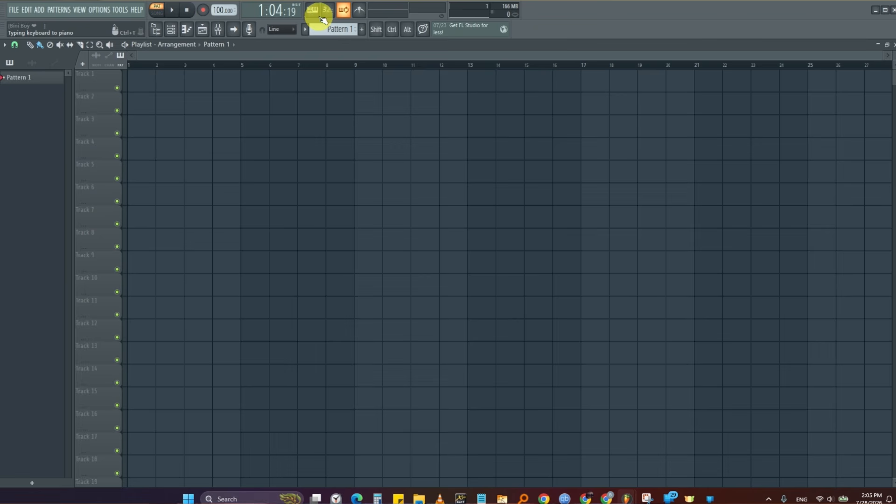
pyautogui.click(344, 10)
pyautogui.click(362, 12)
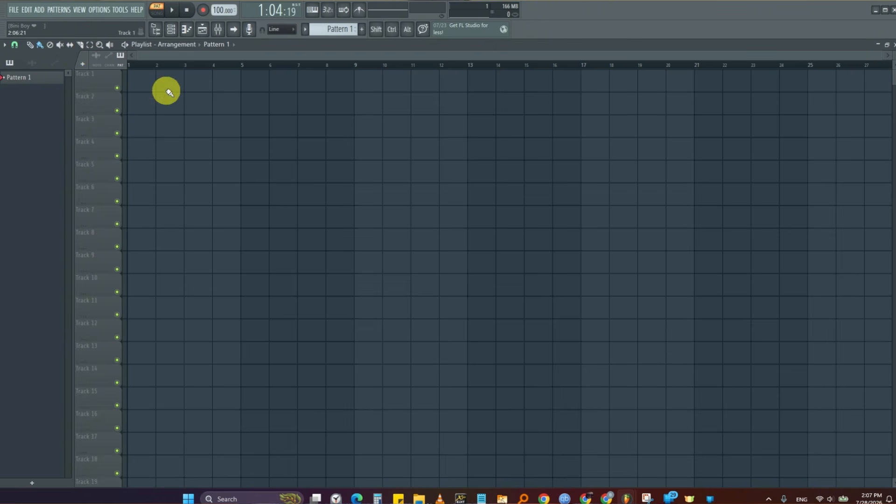
# - Show the browser, look through the Kicks samples in the Drums pack, collapse that folder and hide the browser
pyautogui.click(157, 31)
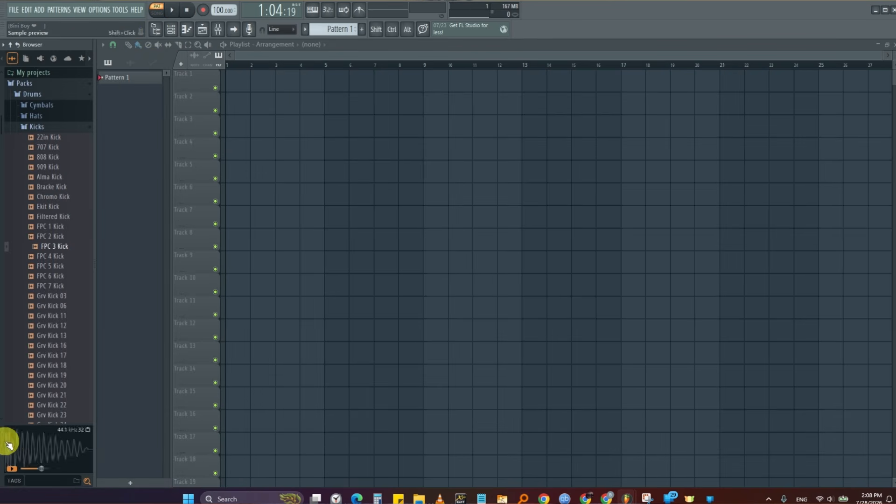
pyautogui.click(44, 128)
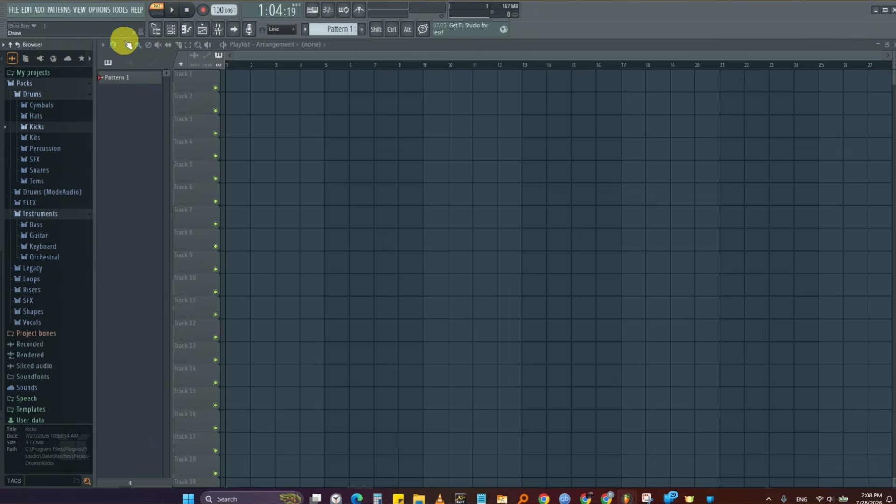
pyautogui.click(157, 29)
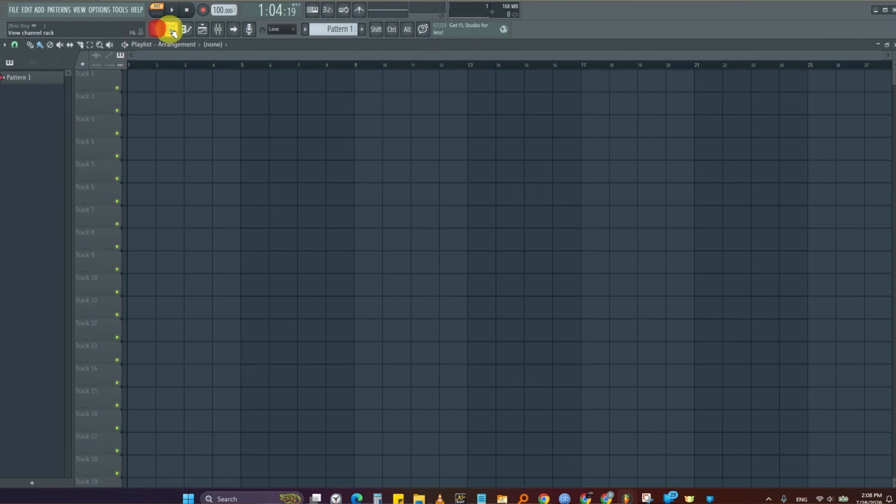
# - View the channel rack and close it, and toggle the playlist off and back on
pyautogui.click(172, 30)
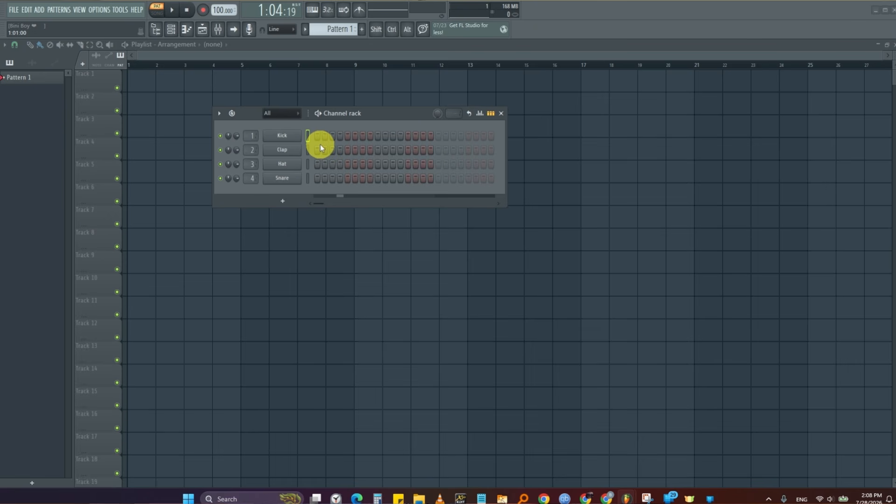
pyautogui.click(501, 113)
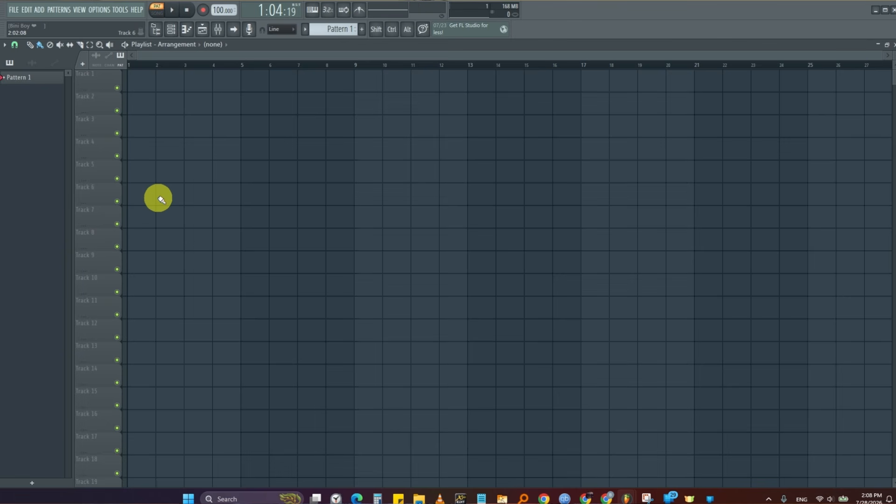
pyautogui.click(199, 30)
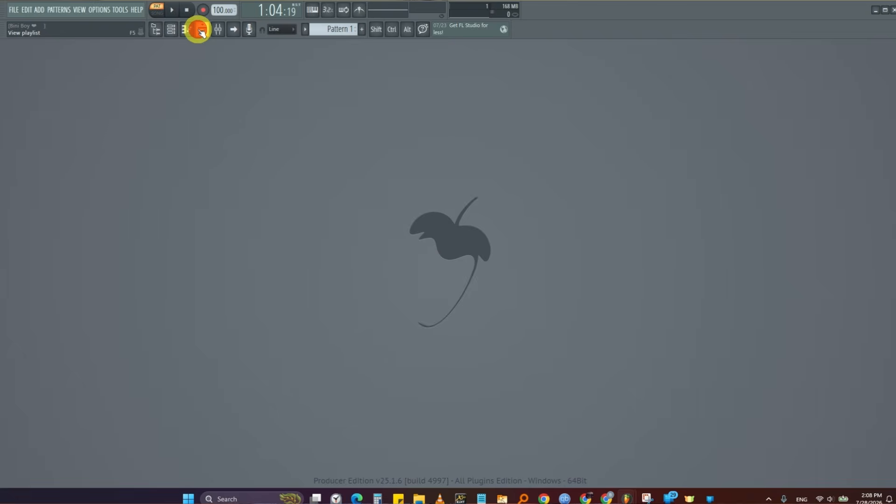
pyautogui.click(200, 30)
# - Open the mixer and select insert tracks 2 to 5 to examine their routing to the Master track
pyautogui.click(218, 29)
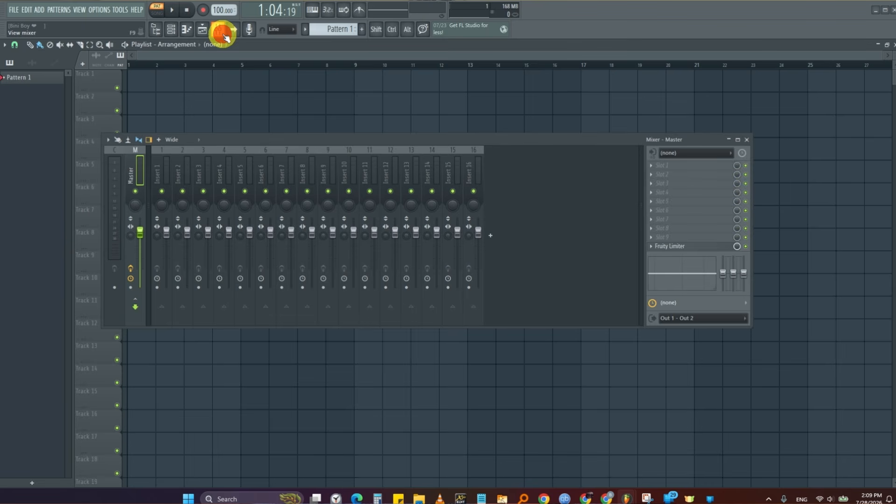
pyautogui.moveTo(214, 142); pyautogui.dragTo(222, 158)
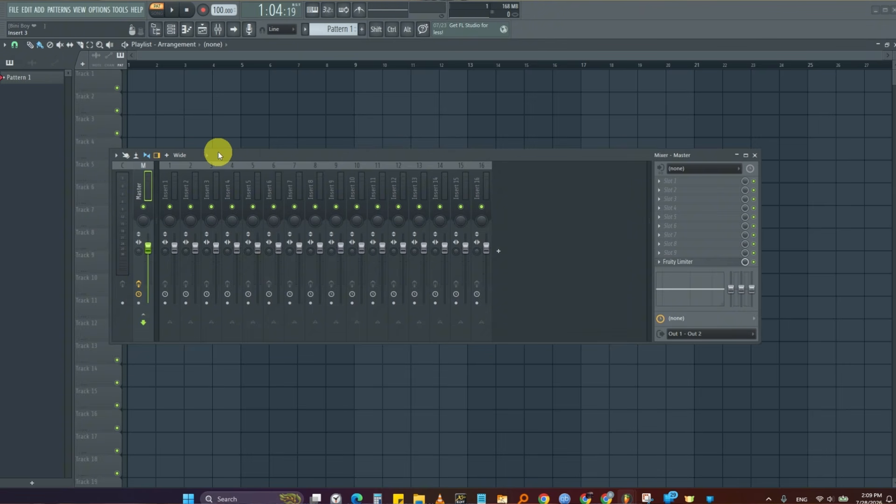
pyautogui.click(225, 177)
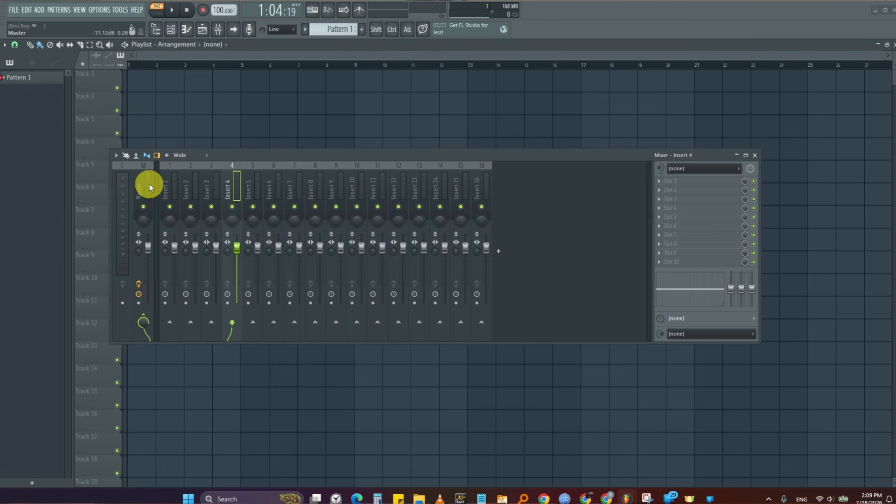
pyautogui.click(195, 187)
pyautogui.click(205, 186)
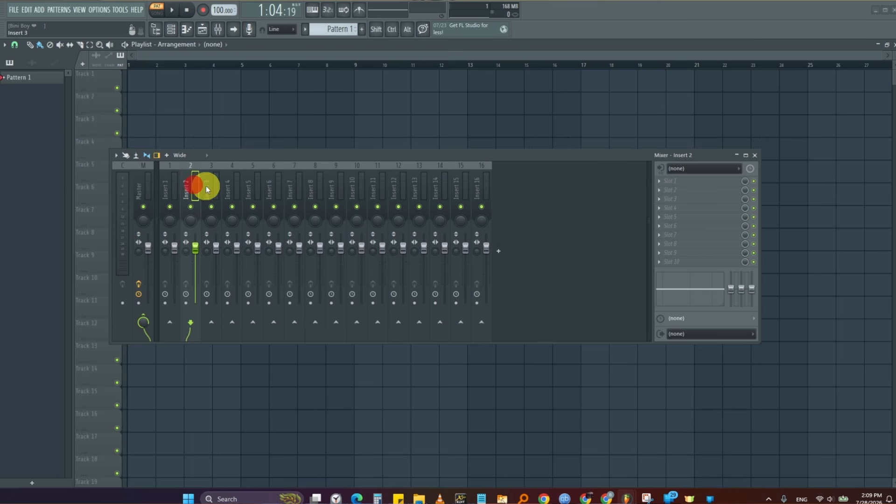
pyautogui.click(236, 181)
pyautogui.click(255, 180)
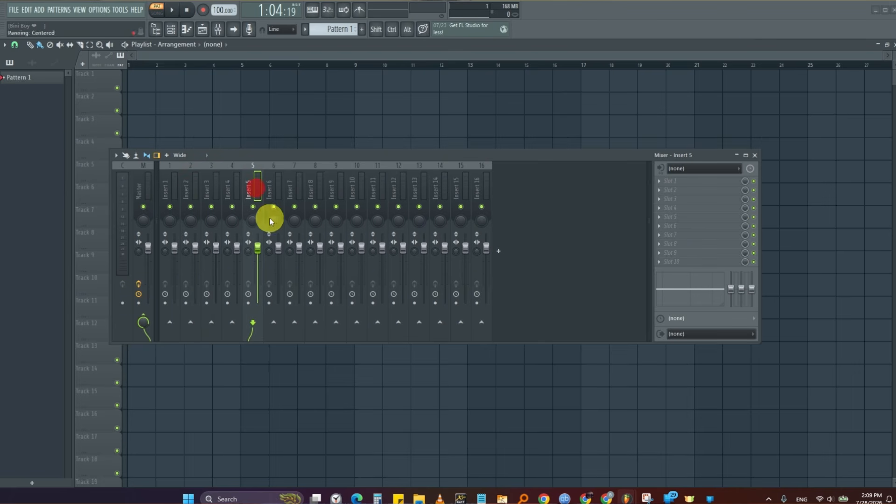
# - Select Insert 6 in the mixer, disconnect it from the Master track and reconnect it
pyautogui.click(276, 187)
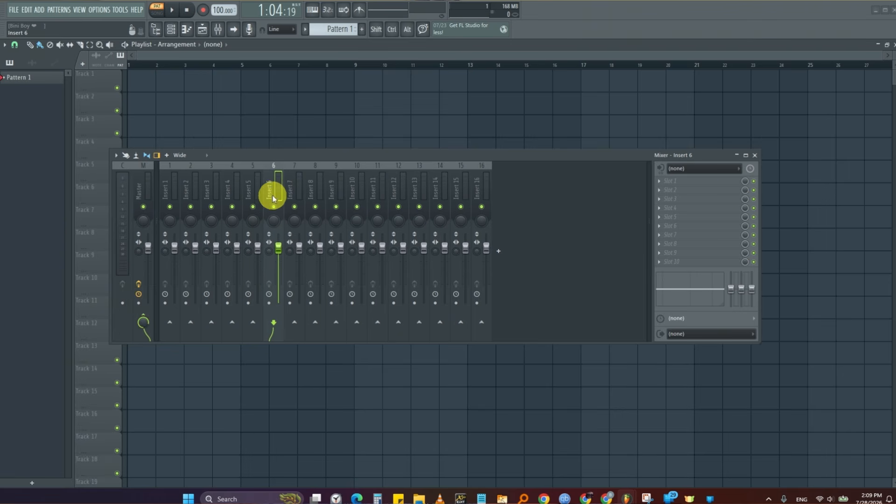
pyautogui.click(144, 318)
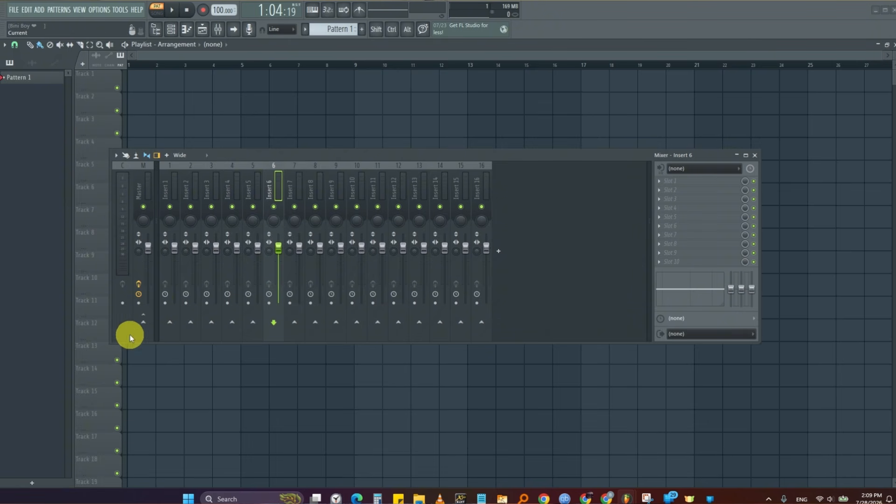
pyautogui.click(143, 323)
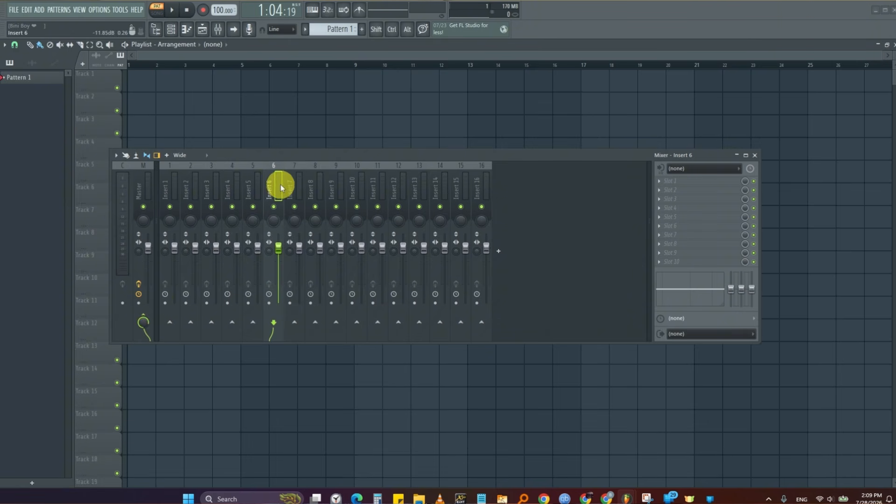
# - Select the Master track in the mixer to examine its effect slots and output, and close the mixer
pyautogui.click(144, 186)
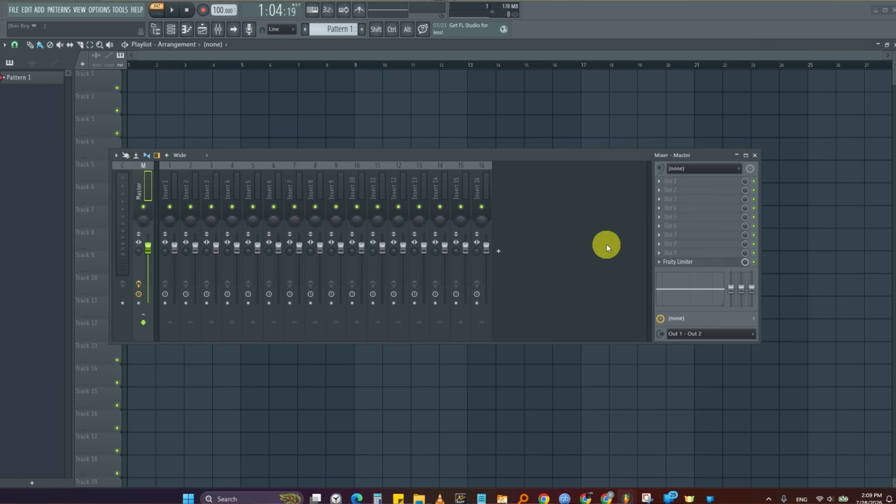
pyautogui.moveTo(270, 156); pyautogui.dragTo(229, 194)
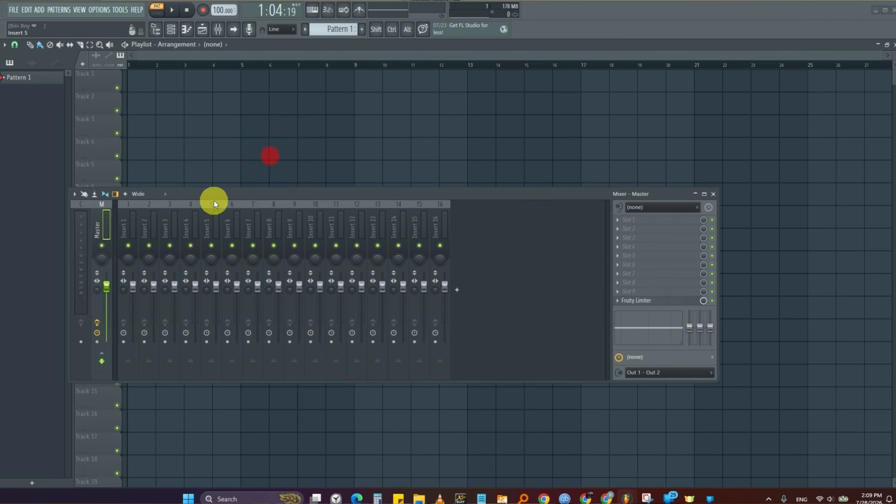
pyautogui.click(713, 194)
pyautogui.click(188, 31)
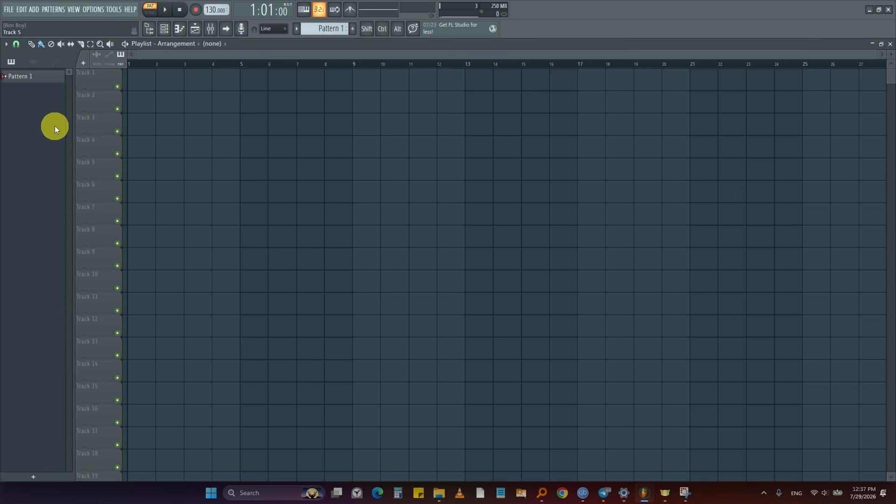
# - Show the browser with all its folders, expand Packs and collapse its Drums and Instruments subfolders
pyautogui.click(149, 29)
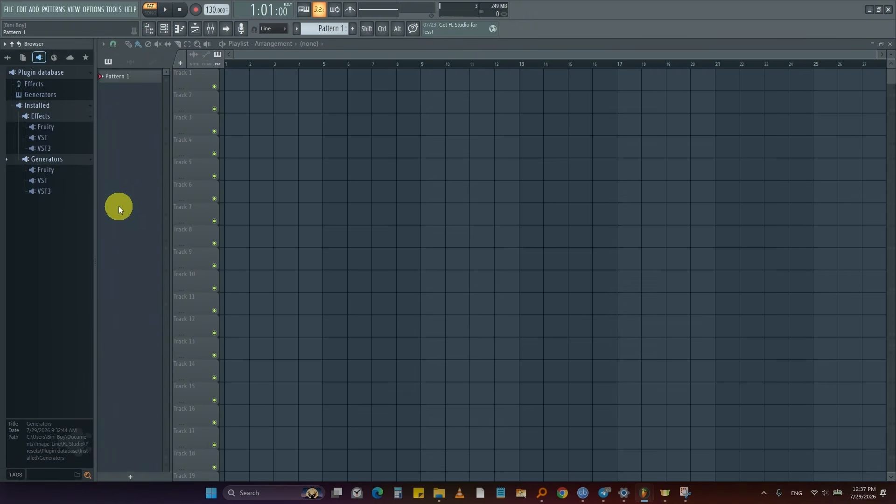
pyautogui.click(8, 58)
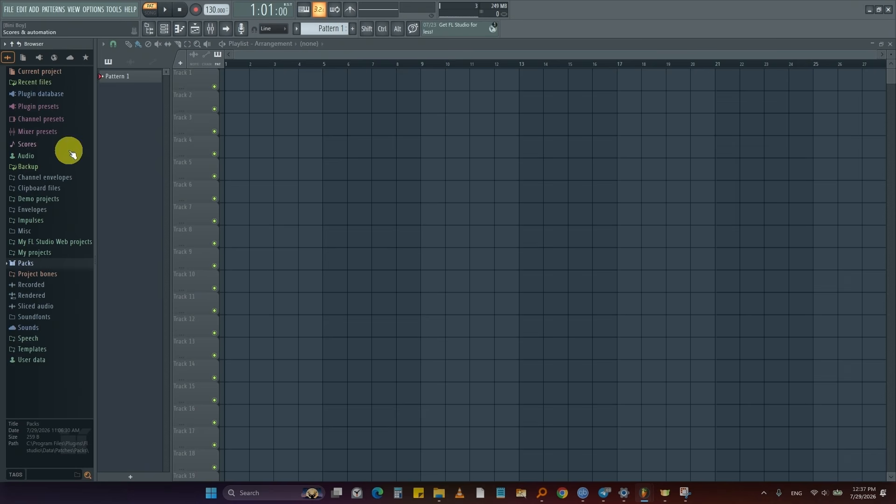
pyautogui.click(41, 264)
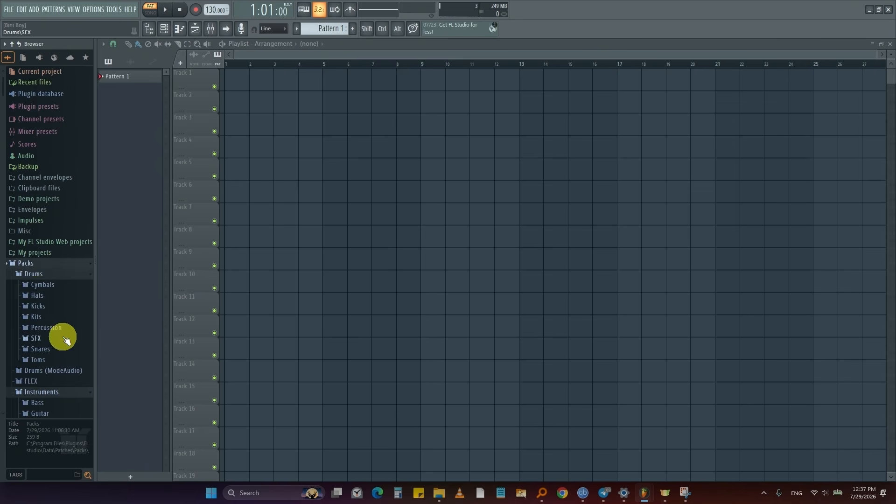
pyautogui.click(36, 275)
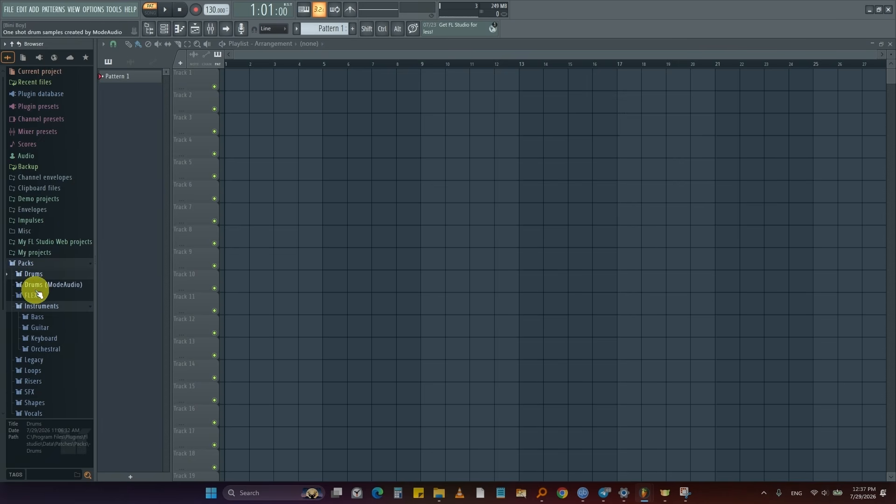
pyautogui.click(39, 307)
pyautogui.click(40, 307)
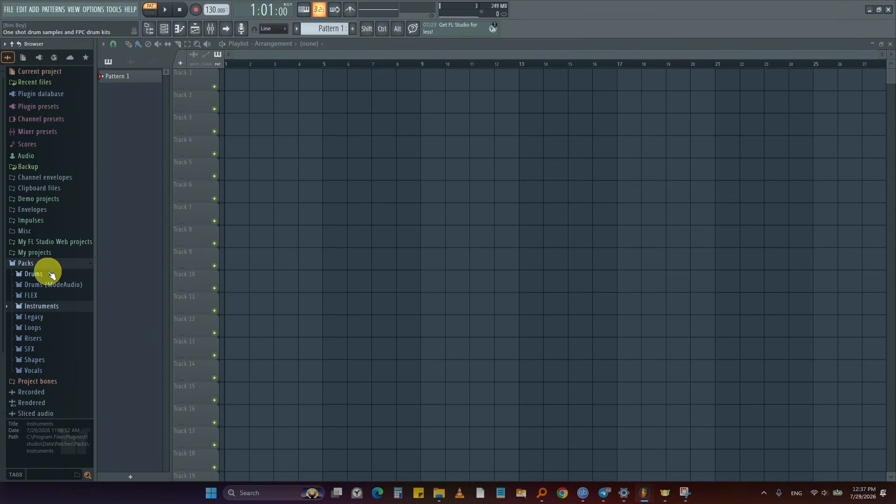
# - Show the channel rack, move it higher over the playlist, and delete the 808 Kick channel
pyautogui.click(171, 32)
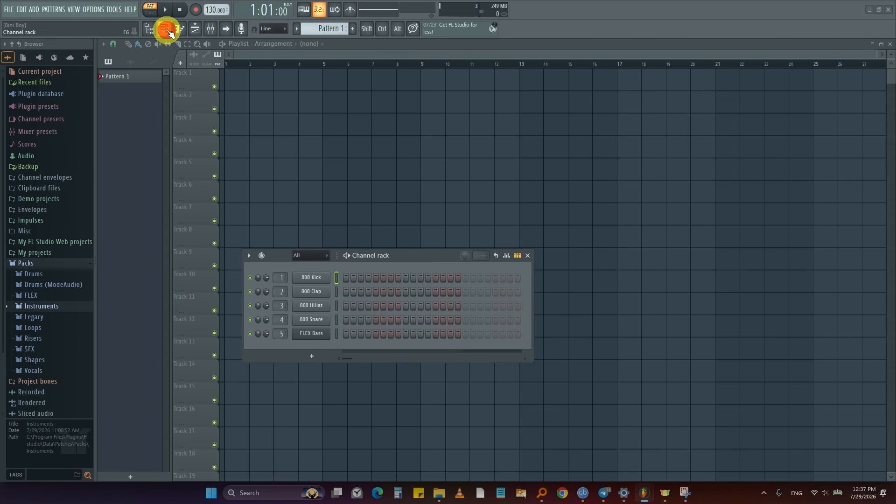
pyautogui.moveTo(400, 212); pyautogui.dragTo(398, 170)
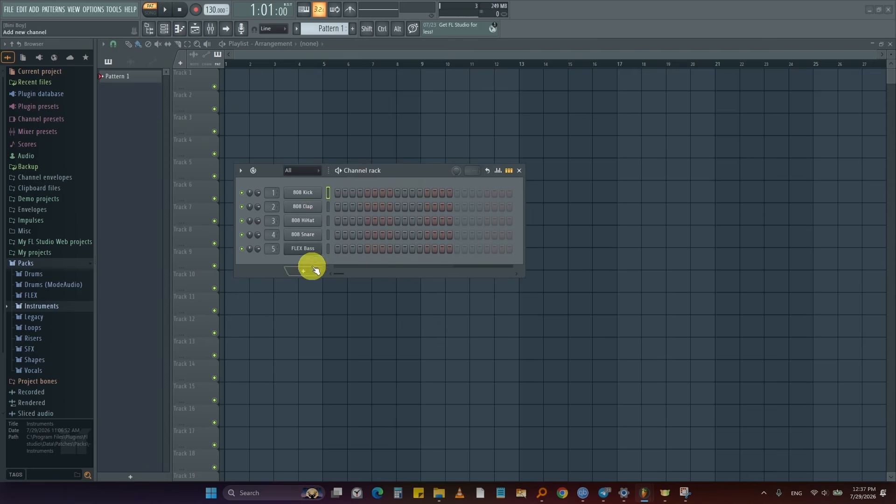
pyautogui.rightClick(313, 191)
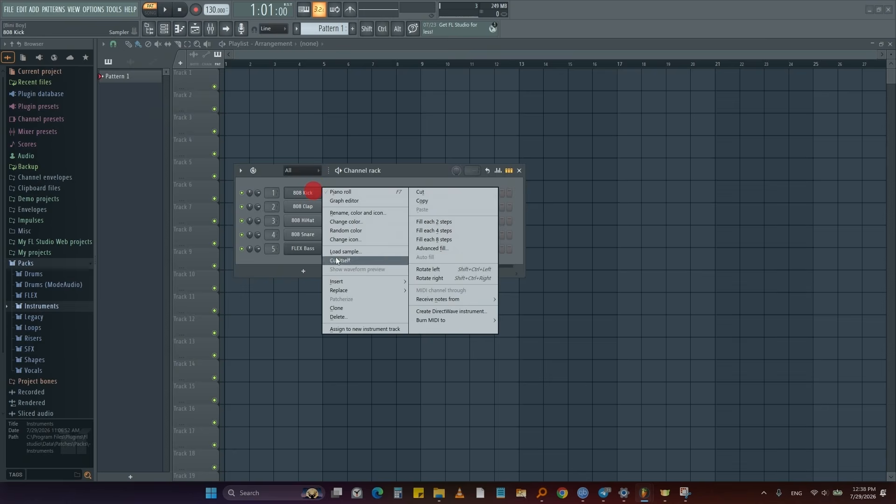
pyautogui.click(338, 317)
pyautogui.click(481, 278)
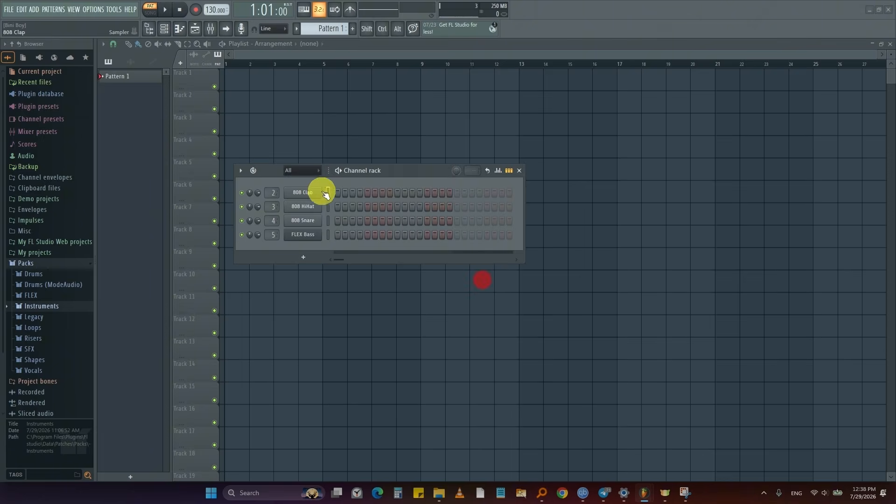
# - Delete the FLEX Bass channel and the remaining 808 drum channels from the channel rack
pyautogui.rightClick(302, 233)
pyautogui.click(340, 351)
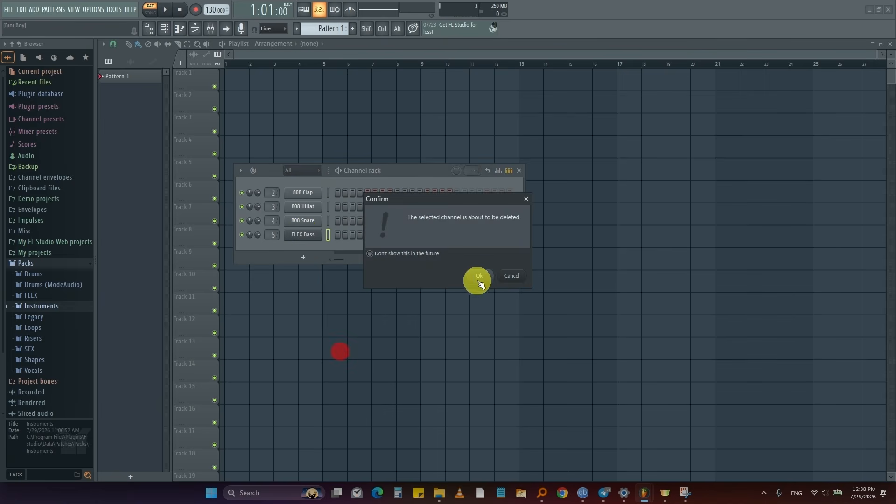
pyautogui.click(480, 278)
pyautogui.rightClick(298, 207)
pyautogui.click(344, 334)
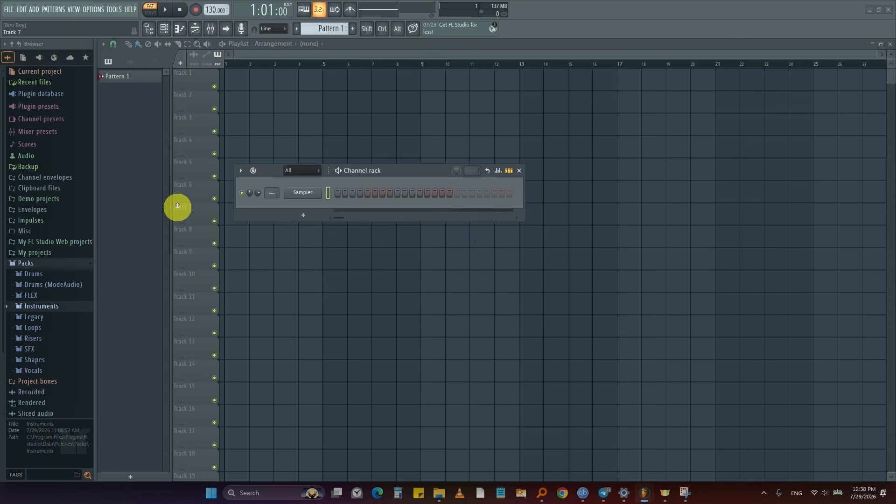
# - Audition samples in the Kicks folder of the Drums pack and add 707 Kick to the channel rack as a new channel
pyautogui.click(36, 274)
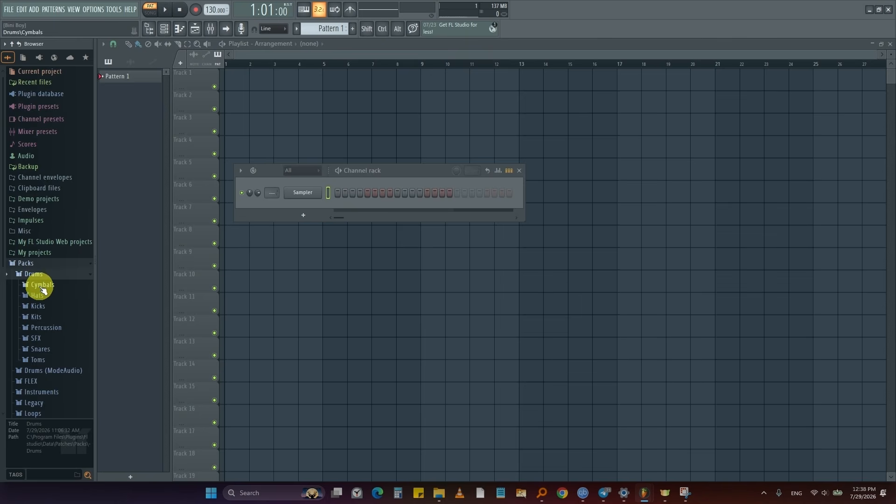
pyautogui.click(37, 307)
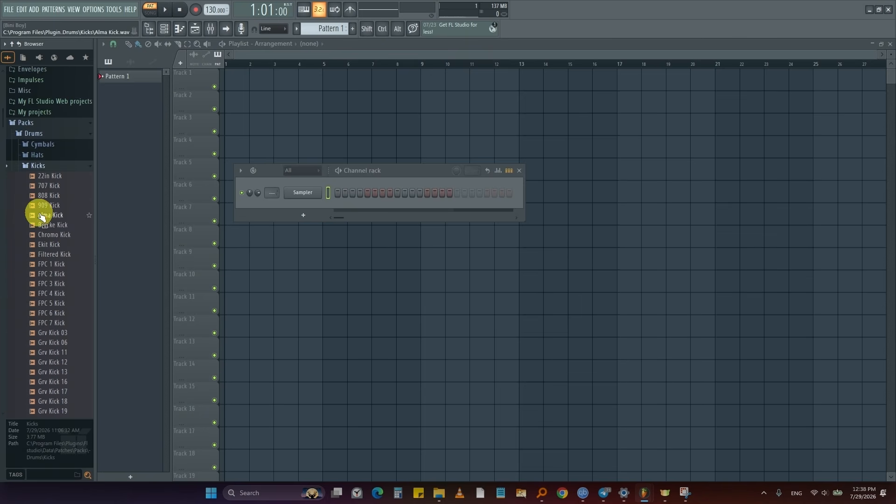
pyautogui.click(53, 177)
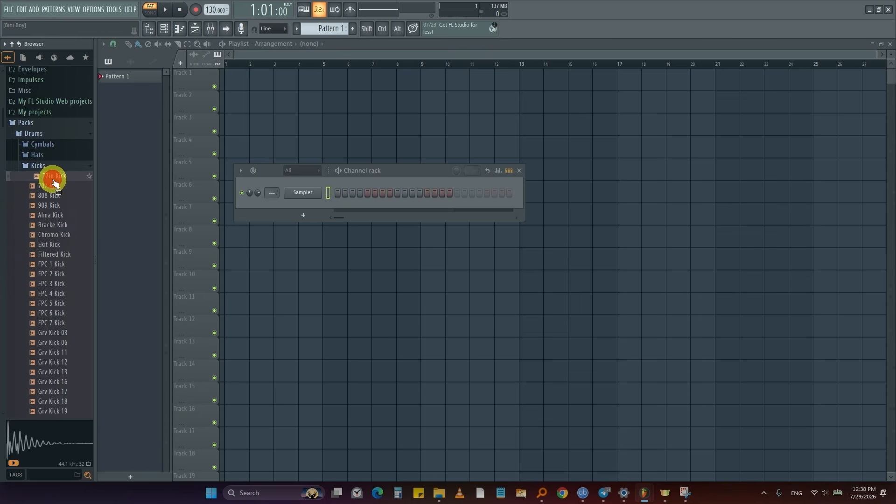
pyautogui.click(51, 187)
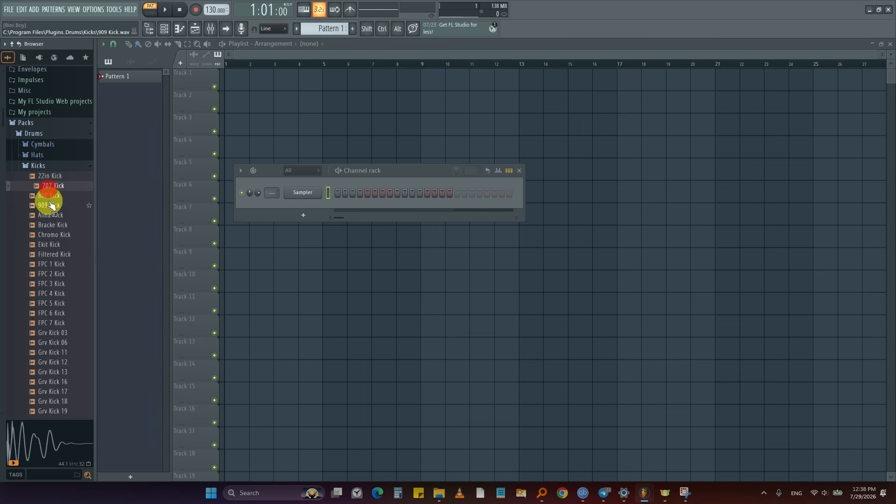
pyautogui.click(50, 197)
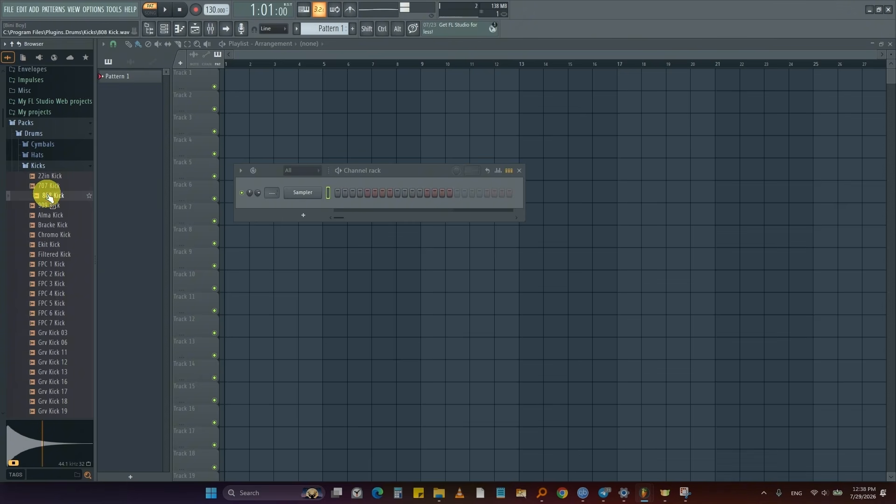
pyautogui.click(50, 207)
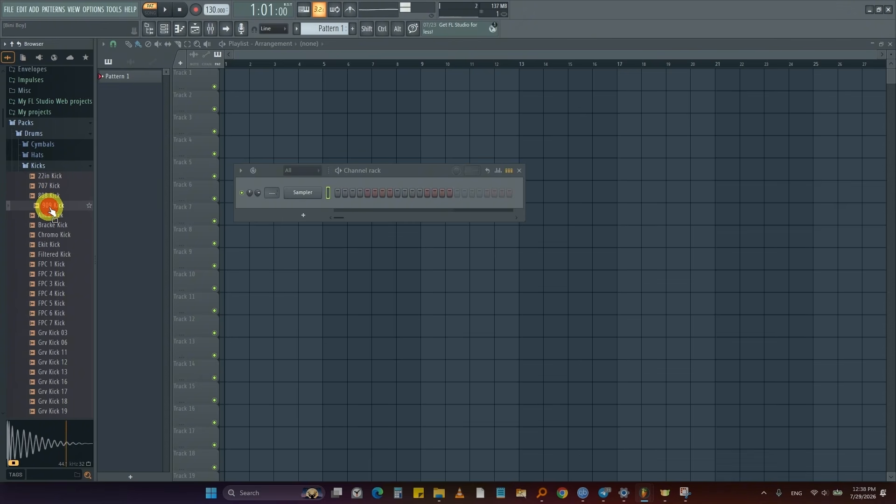
pyautogui.click(53, 225)
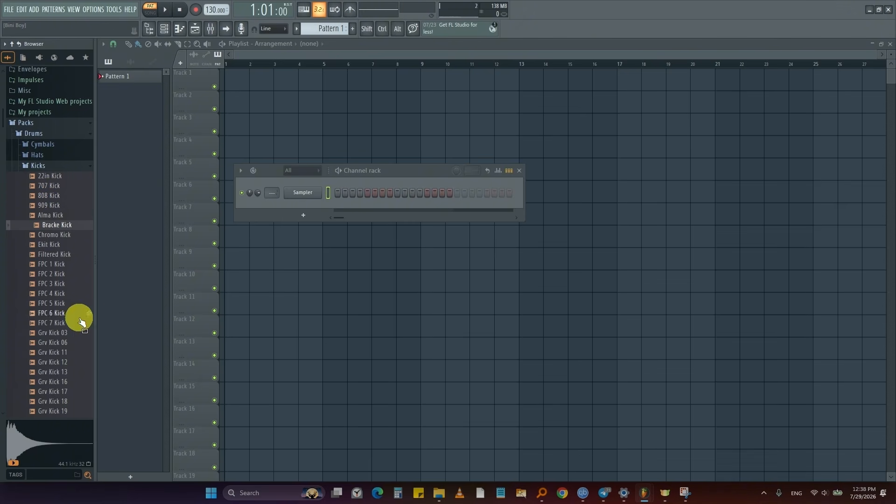
pyautogui.moveTo(40, 185); pyautogui.dragTo(303, 213)
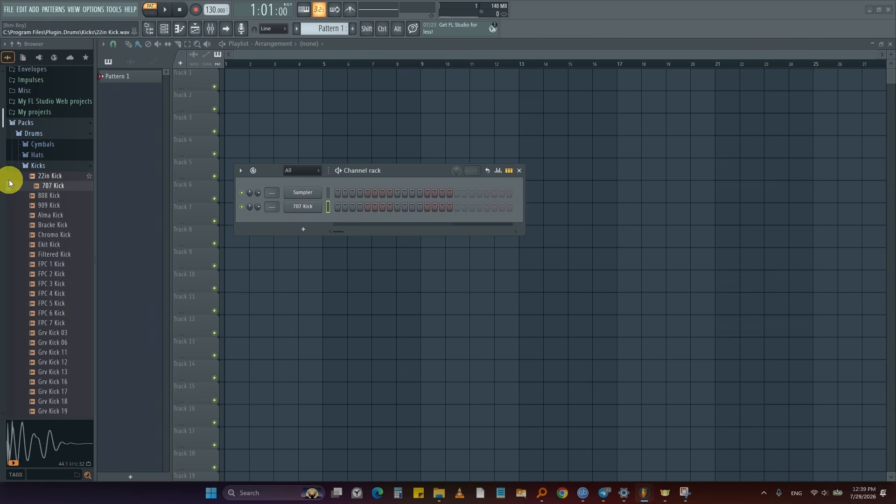
# - Collapse Kicks, audition samples in the Snares folder and add FPC Rim to the channel rack as a new channel
pyautogui.click(49, 166)
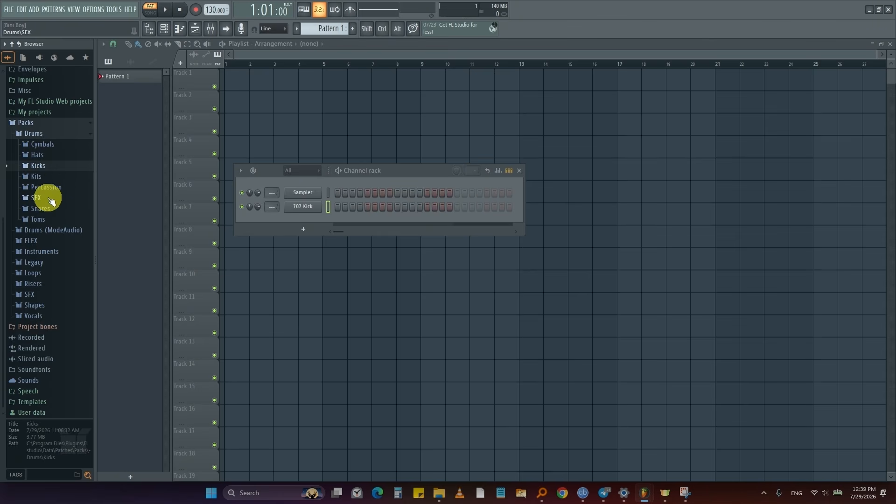
pyautogui.click(40, 208)
pyautogui.click(55, 230)
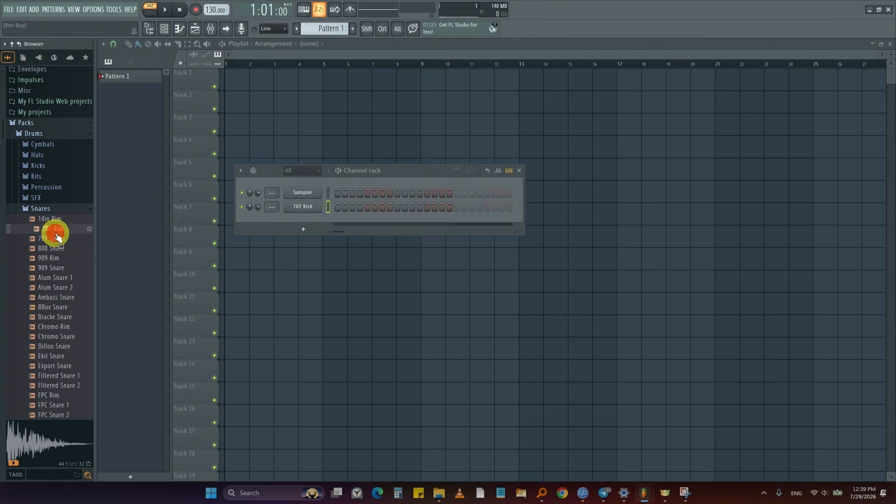
pyautogui.scroll(-2, 54, 280)
pyautogui.click(58, 337)
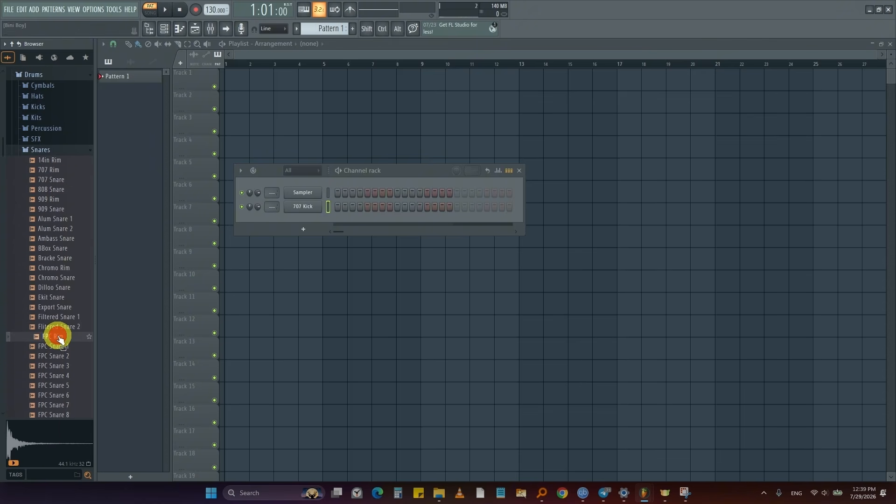
pyautogui.moveTo(60, 340); pyautogui.dragTo(304, 224)
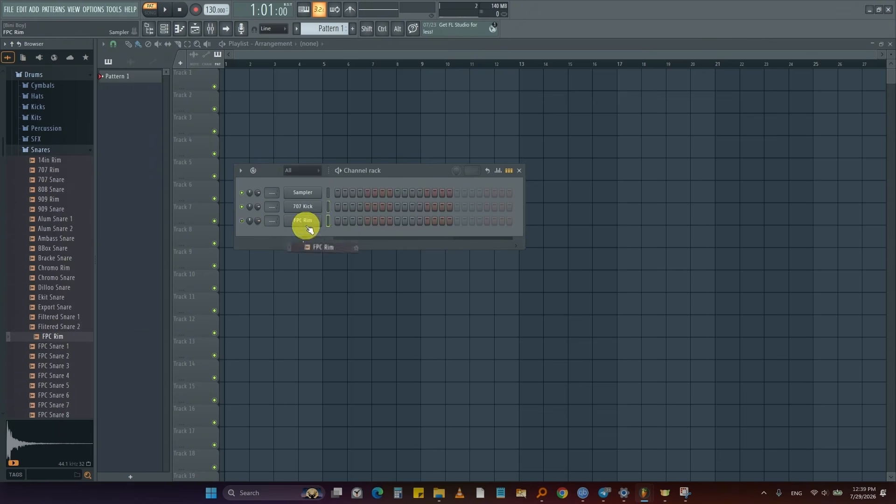
# - Examine the FPC Rim channel's sampler settings with the channel rack moved clear of them, and close the settings window
pyautogui.click(303, 221)
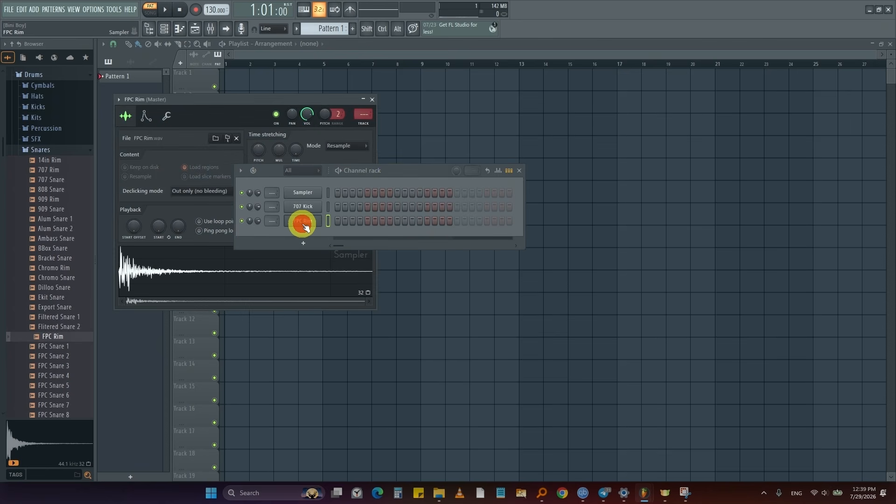
pyautogui.moveTo(416, 170); pyautogui.dragTo(574, 135)
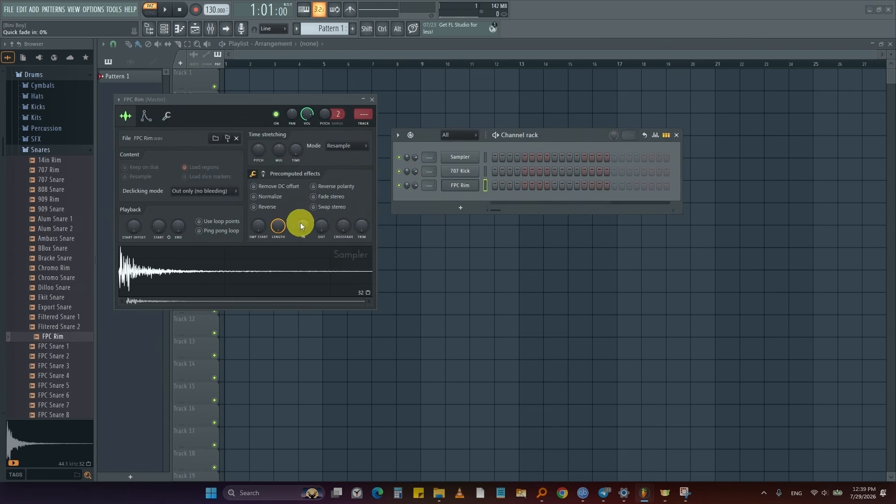
pyautogui.click(469, 186)
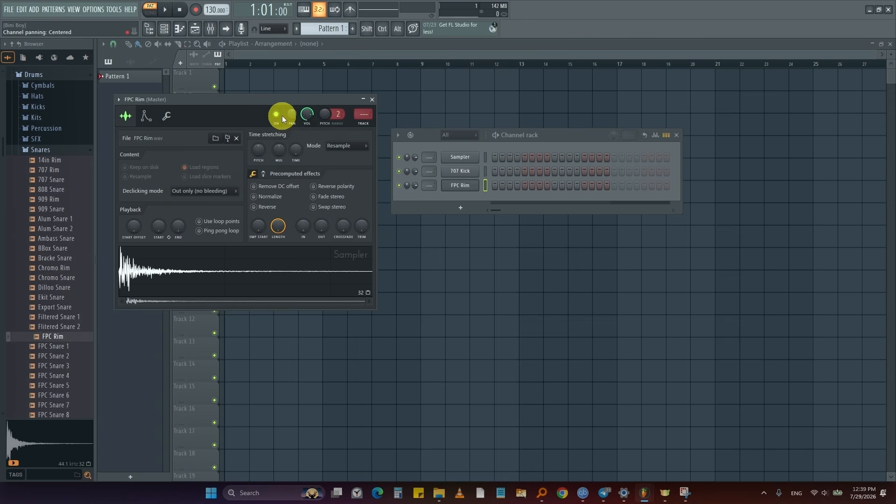
pyautogui.click(372, 99)
# - Collapse Snares, audition samples in the Hats folder and add 909 CH 1 to the channel rack as a new channel
pyautogui.click(42, 149)
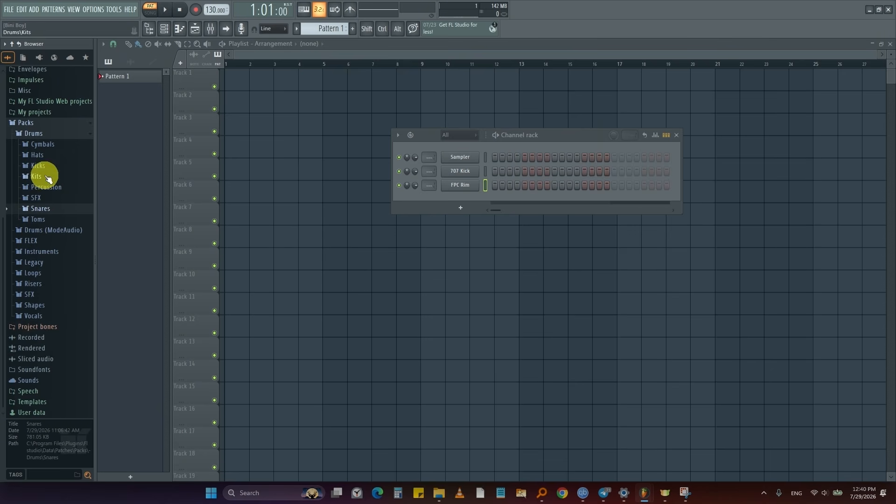
pyautogui.click(43, 156)
pyautogui.click(56, 196)
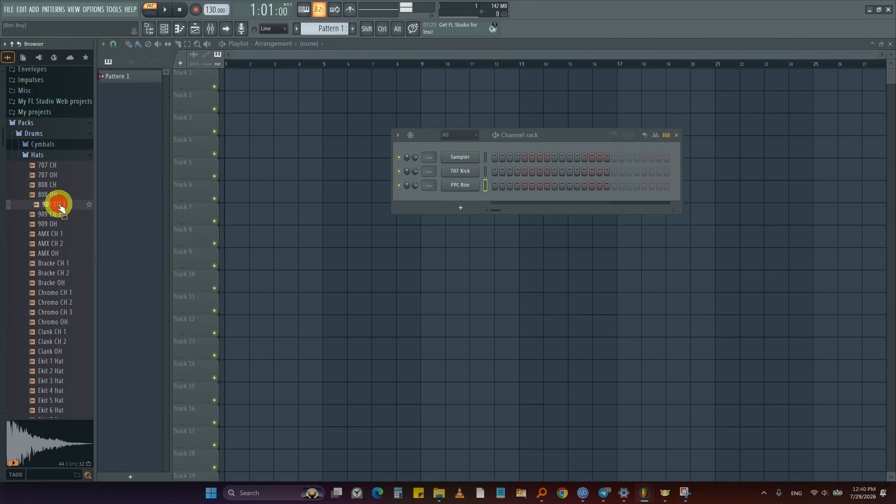
pyautogui.click(55, 206)
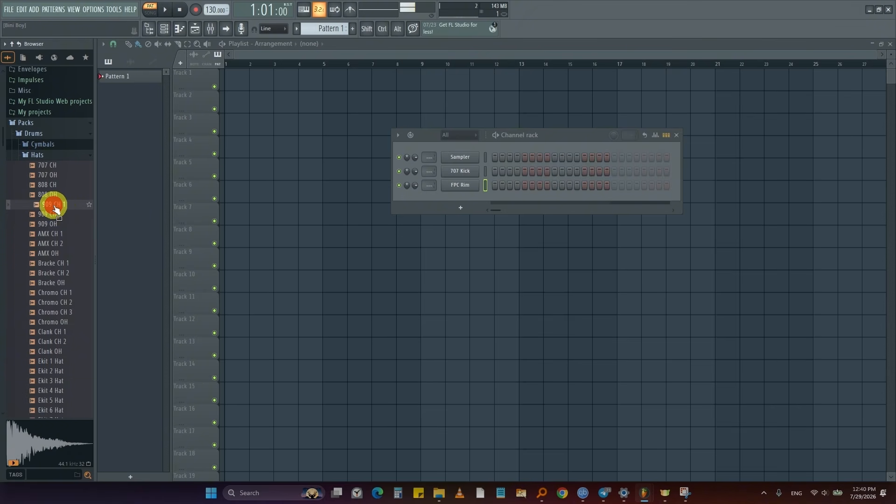
pyautogui.scroll(-6, 55, 208)
pyautogui.click(34, 359)
pyautogui.click(55, 312)
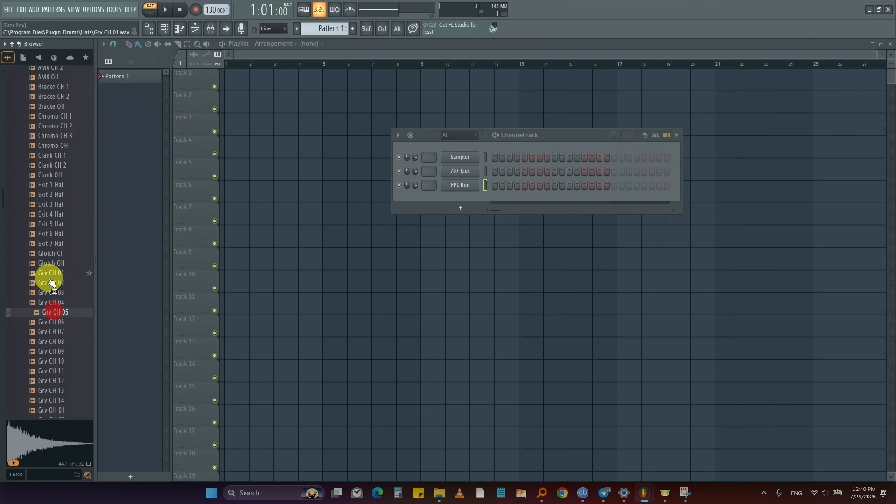
pyautogui.click(49, 273)
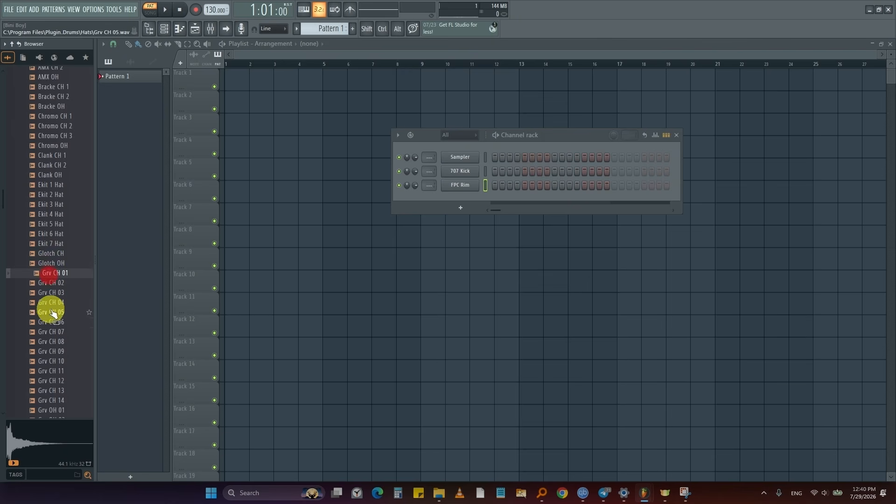
pyautogui.click(49, 351)
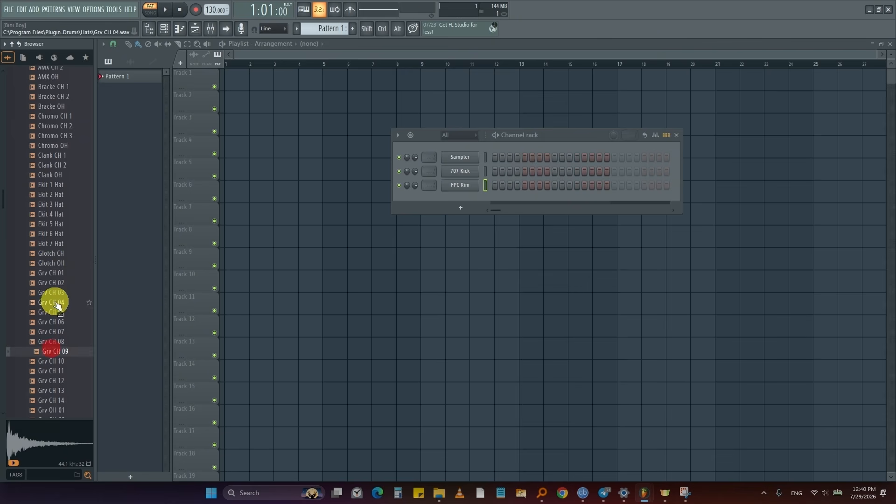
pyautogui.click(52, 253)
pyautogui.scroll(8, 52, 326)
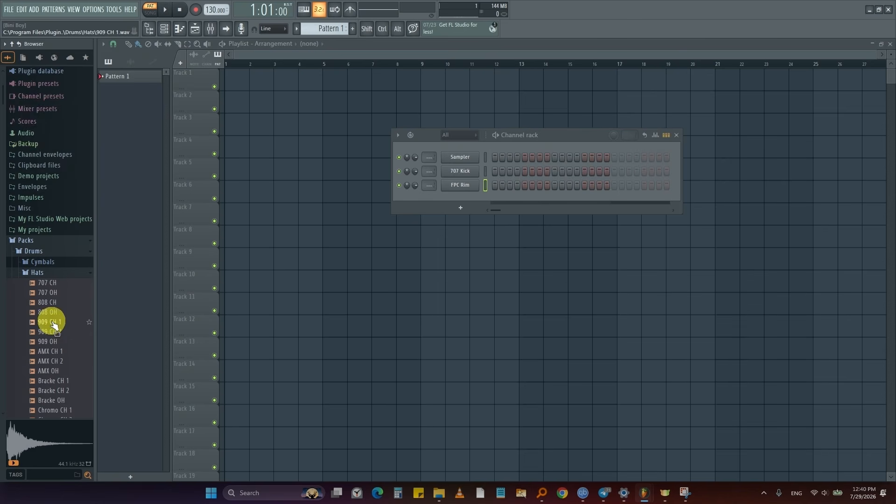
pyautogui.click(45, 283)
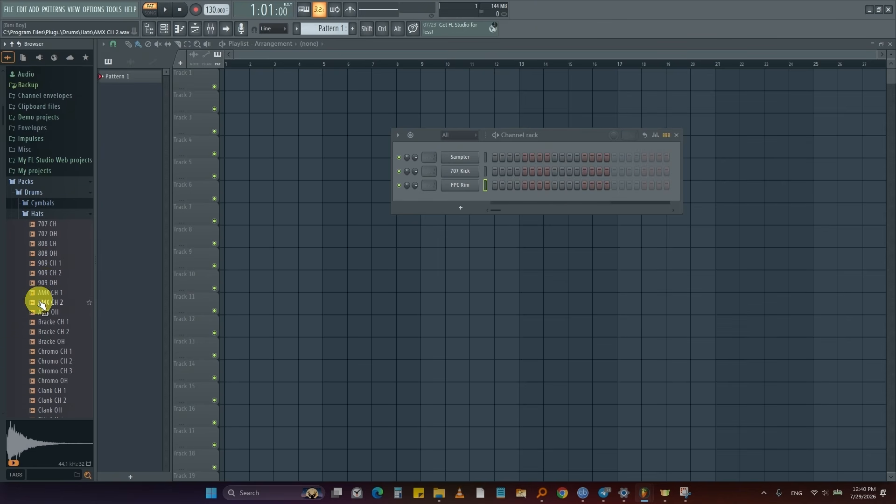
pyautogui.moveTo(46, 262); pyautogui.dragTo(447, 202)
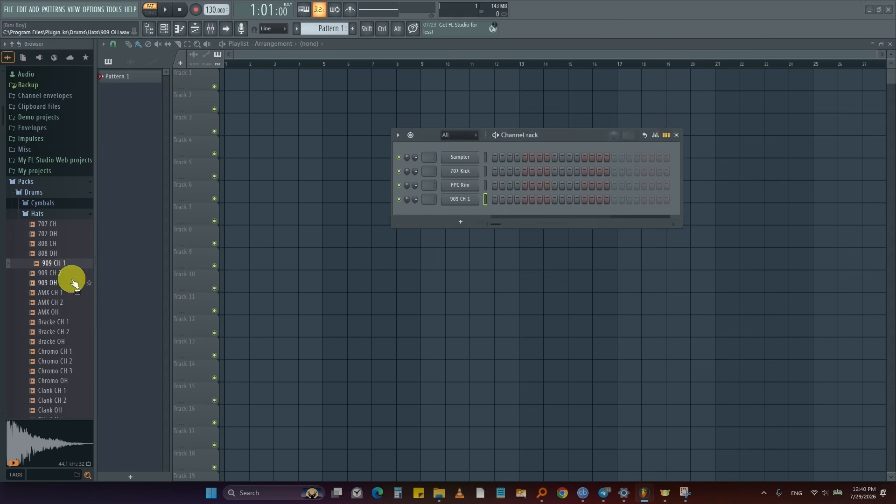
# - Collapse Hats, audition samples in the Percussion folder, add 808 Conga to the channel rack as a new channel, and collapse Percussion
pyautogui.press('Left')
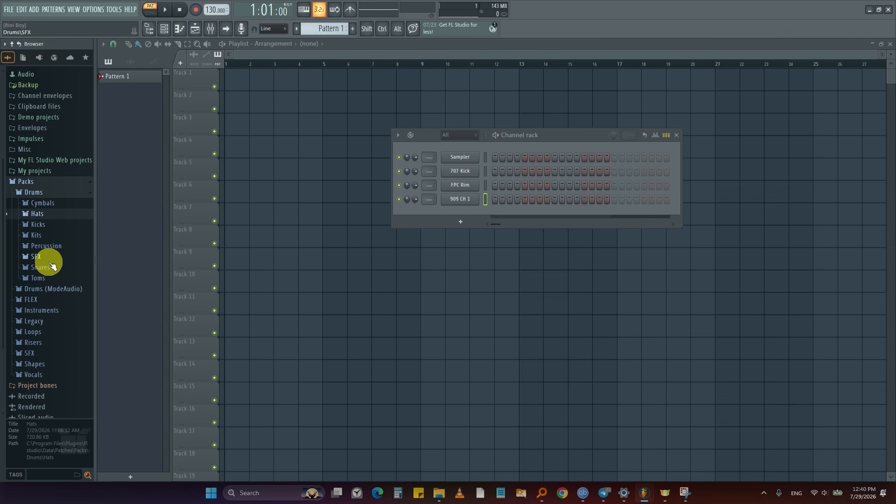
pyautogui.click(47, 246)
pyautogui.click(52, 247)
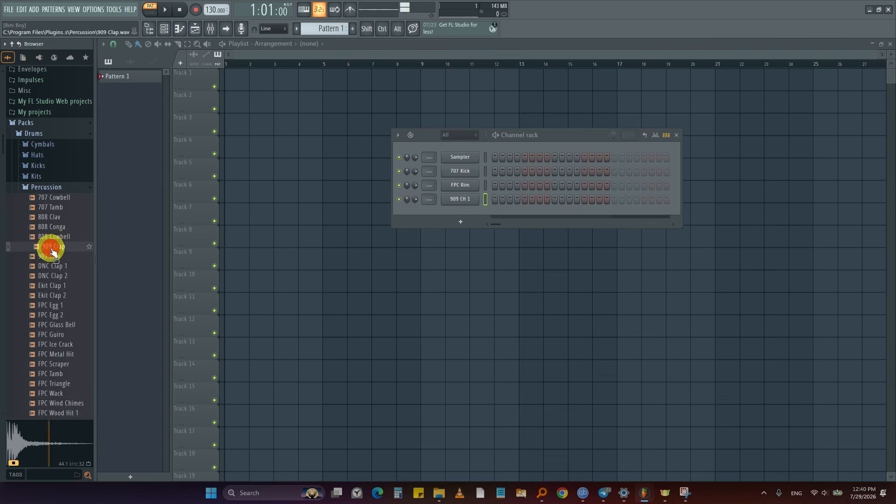
pyautogui.click(56, 228)
pyautogui.moveTo(57, 227); pyautogui.dragTo(452, 214)
pyautogui.click(50, 246)
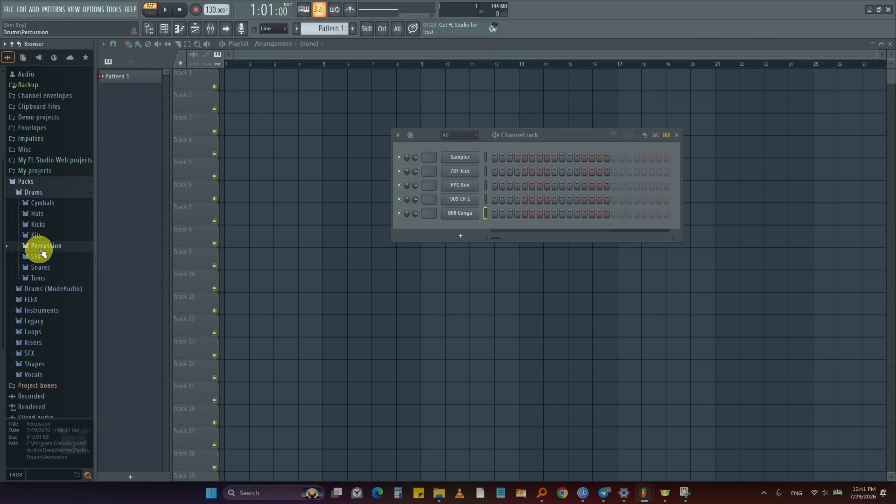
# - Look into the Kits and Snares folders, and add DNC Clap 1 from the Percussion folder to the channel rack as a new channel
pyautogui.click(44, 235)
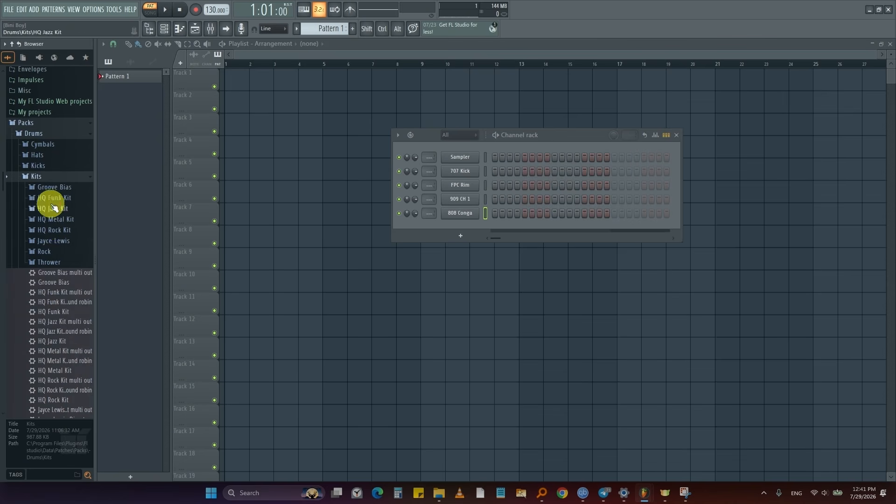
pyautogui.click(42, 177)
pyautogui.click(34, 208)
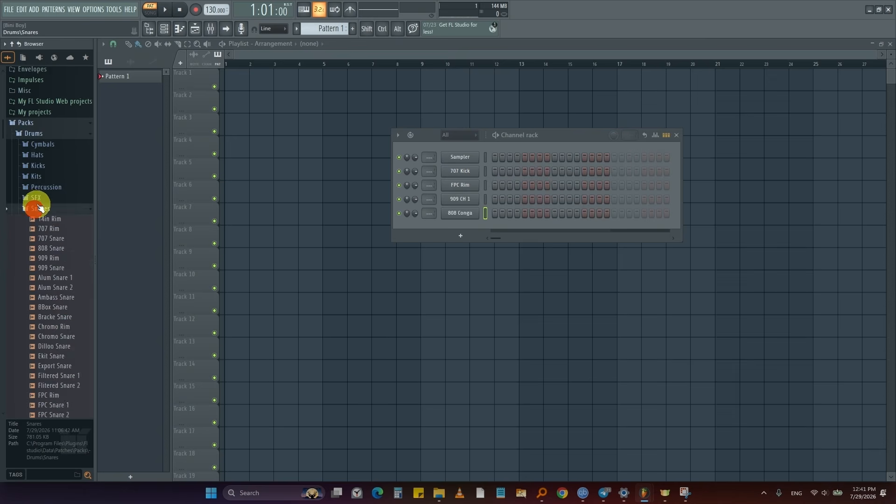
pyautogui.click(46, 187)
pyautogui.moveTo(55, 266); pyautogui.dragTo(413, 244)
pyautogui.moveTo(467, 239); pyautogui.dragTo(464, 238)
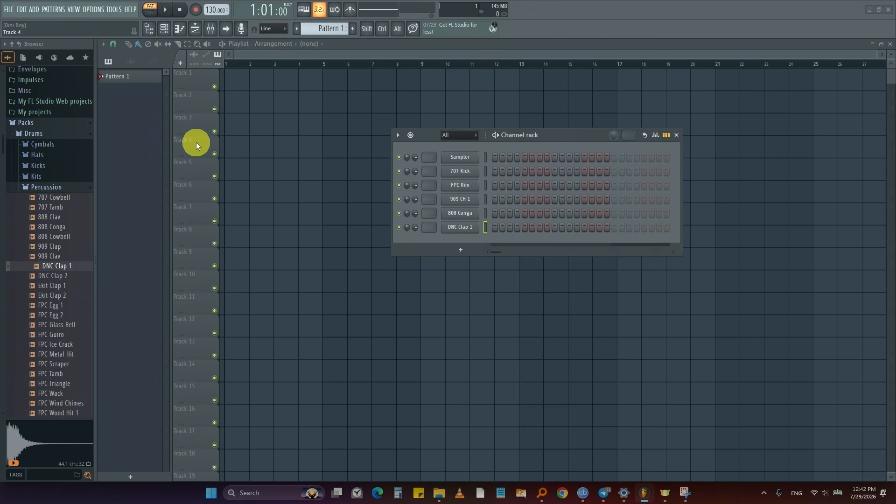
# - Hide the browser and move the channel rack over the early bars of the playlist
pyautogui.click(147, 31)
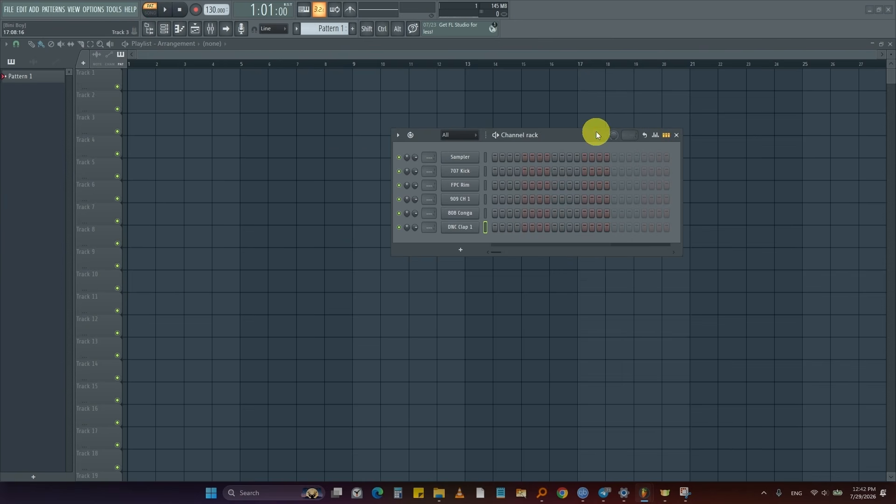
pyautogui.moveTo(598, 136); pyautogui.dragTo(334, 118)
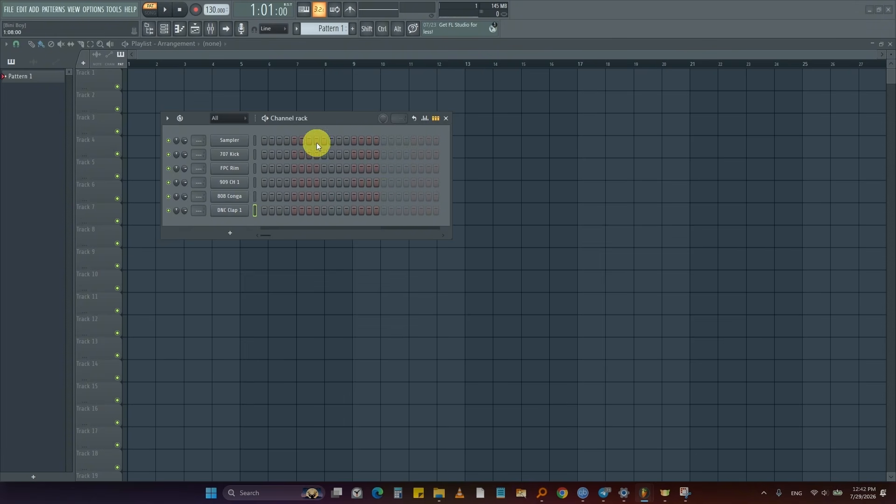
# - Switch playback to song mode and back to pattern mode
pyautogui.click(150, 10)
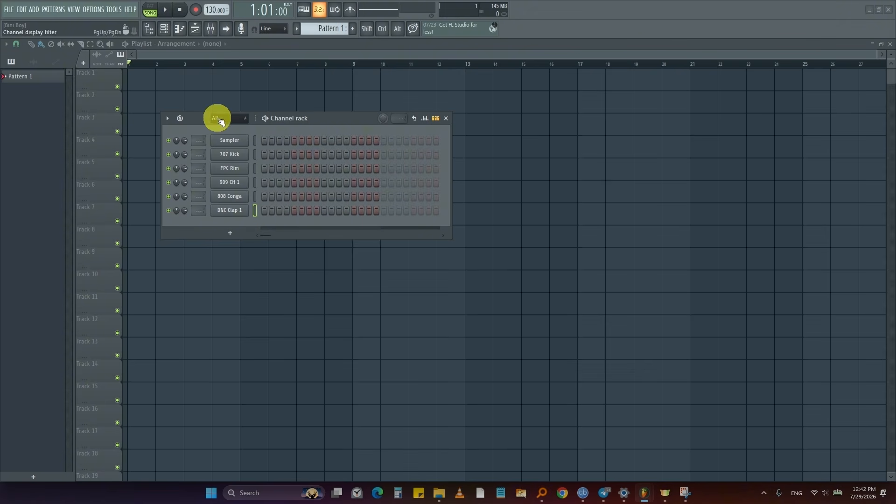
pyautogui.click(149, 9)
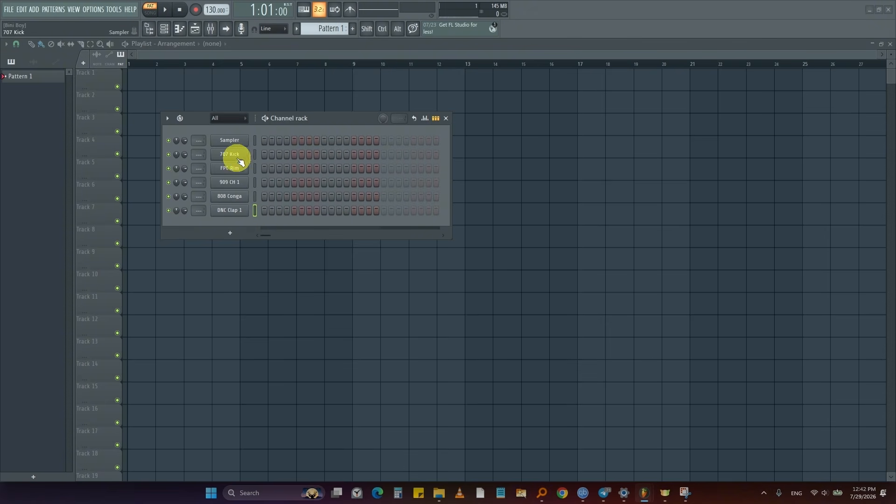
# - Set the project tempo to about 94 BPM by tapping the beat in the Tempo tapper, and close the tapper
pyautogui.rightClick(216, 11)
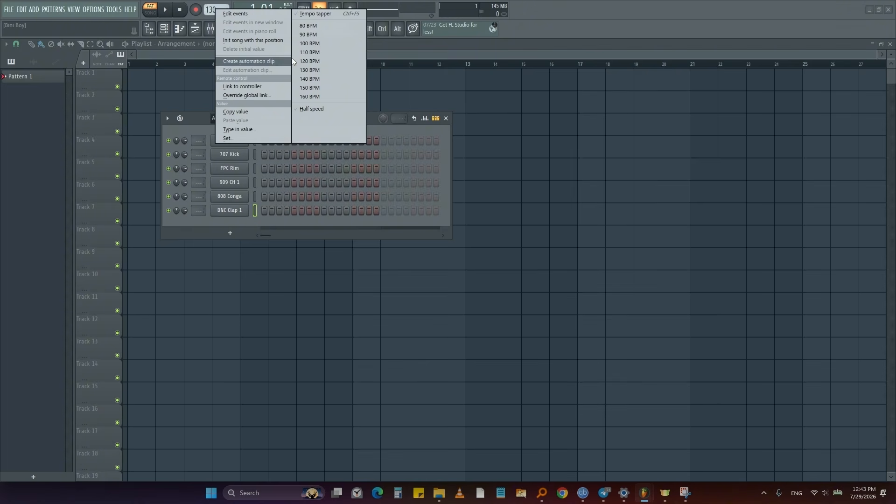
pyautogui.click(310, 13)
pyautogui.click(450, 220)
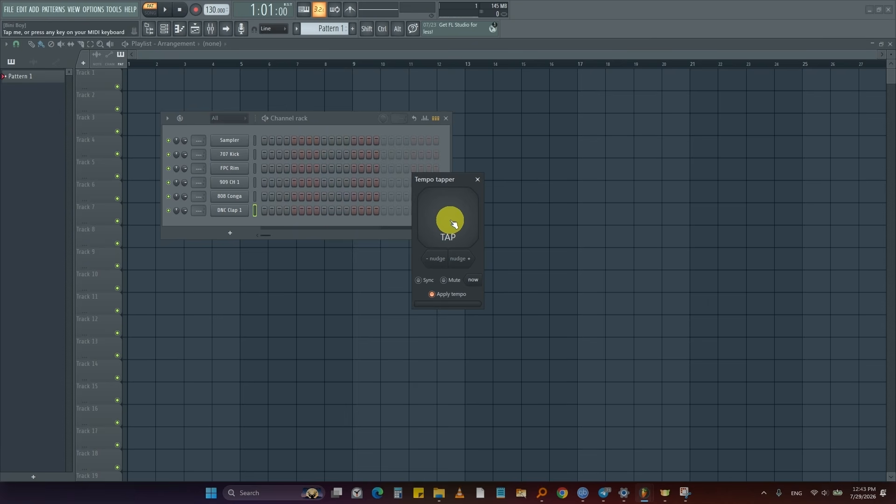
pyautogui.click(453, 223)
pyautogui.click(451, 221)
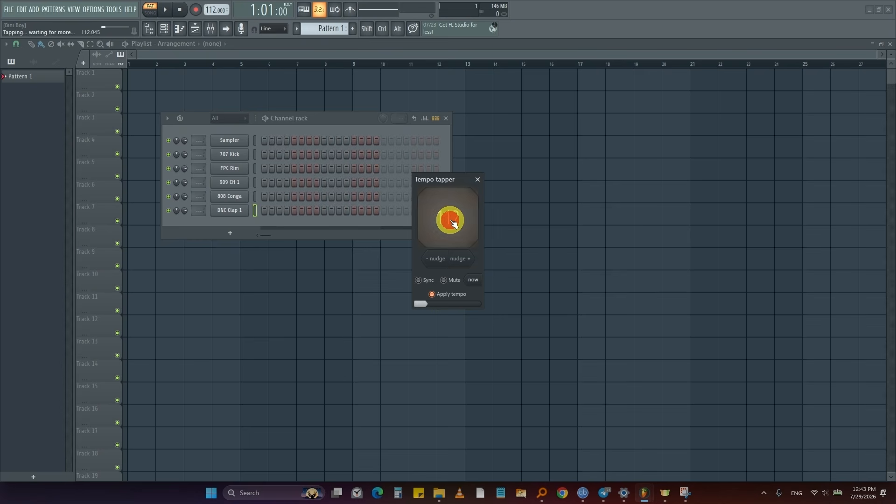
pyautogui.click(451, 221)
pyautogui.click(451, 222)
pyautogui.click(452, 222)
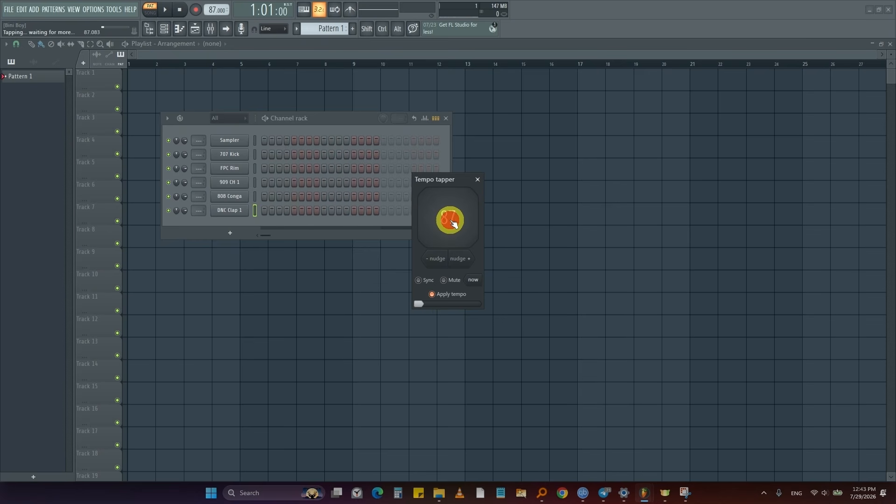
pyautogui.click(452, 222)
pyautogui.click(452, 222)
pyautogui.click(452, 222)
pyautogui.click(451, 222)
pyautogui.click(452, 223)
pyautogui.click(452, 222)
pyautogui.click(478, 180)
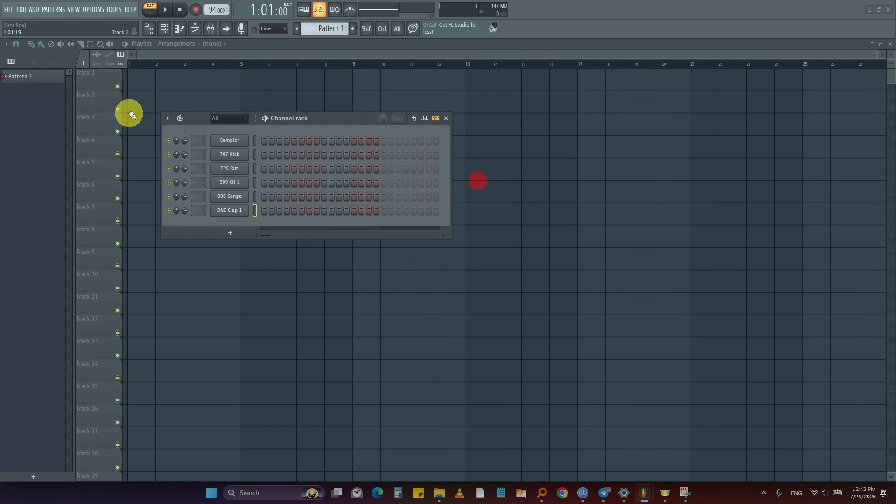
# - Place a 707 Kick hit on step 1 of Pattern 1 and start playback
pyautogui.click(264, 155)
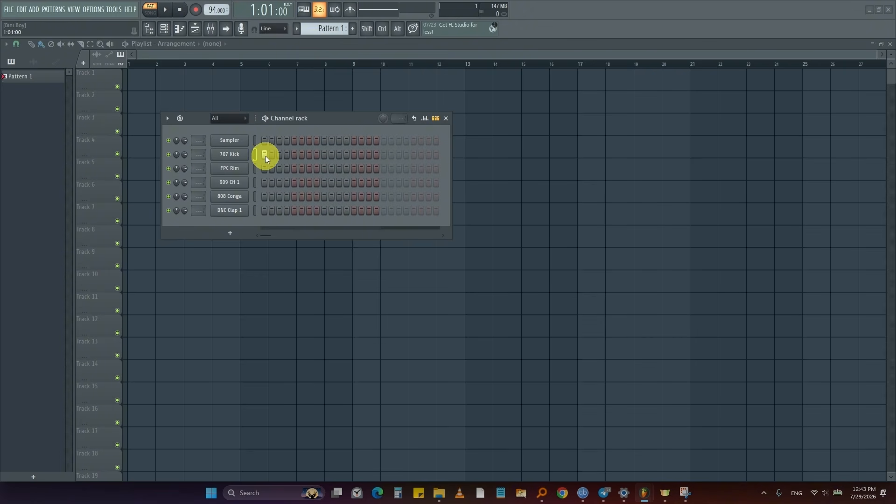
pyautogui.press('space')
# - Try the 707 Kick on step 6 and across all 16 steps, clearing the extra hits so only step 1 remains
pyautogui.click(301, 155)
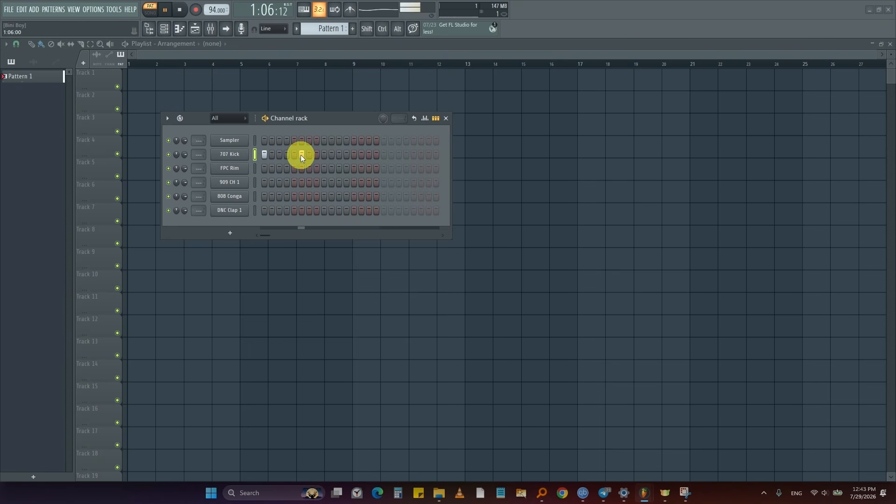
pyautogui.click(301, 155)
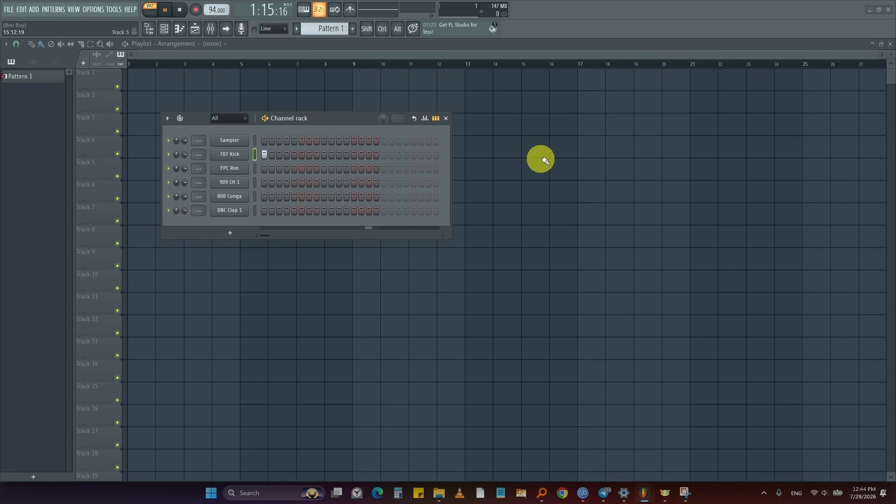
pyautogui.moveTo(268, 154)
pyautogui.mouseDown()
pyautogui.moveTo(566, 156)
pyautogui.moveTo(419, 149)
pyautogui.moveTo(496, 157)
pyautogui.mouseUp()
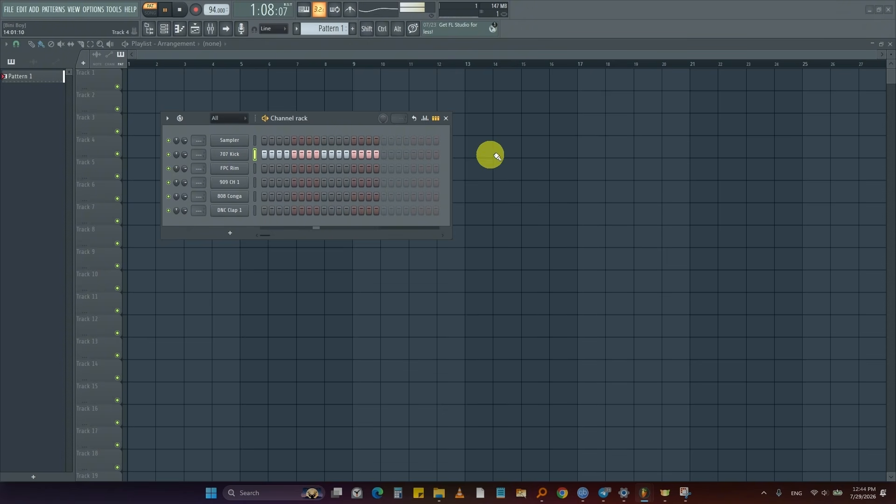
pyautogui.click(389, 155)
pyautogui.moveTo(387, 154); pyautogui.dragTo(272, 158)
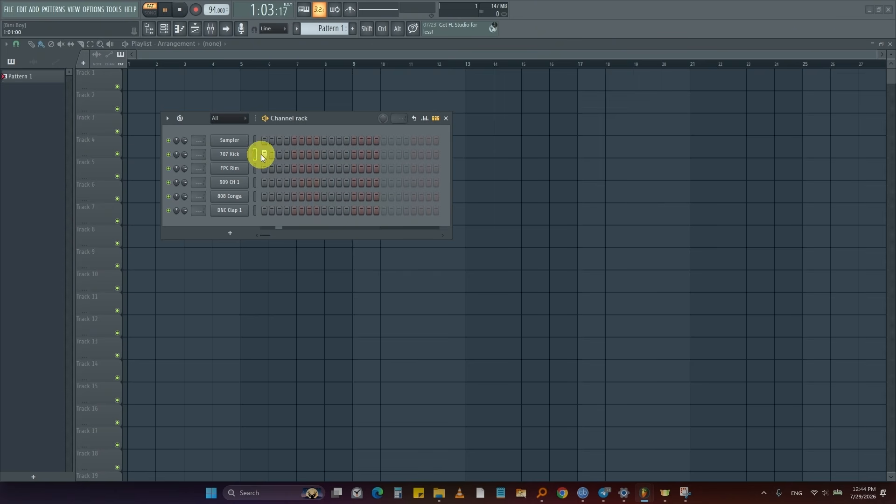
# - Try different FPC Rim step placements during playback and settle on hits at steps 4 and 7
pyautogui.click(294, 168)
pyautogui.click(308, 169)
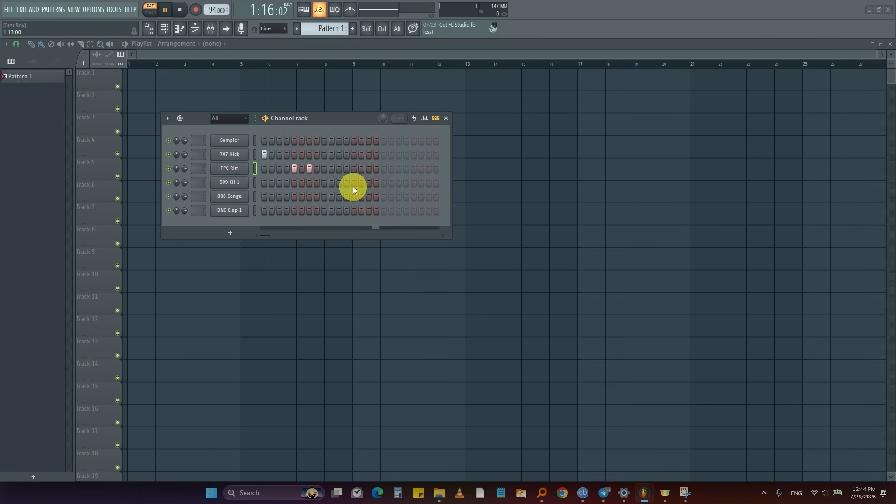
pyautogui.click(293, 168)
pyautogui.click(286, 168)
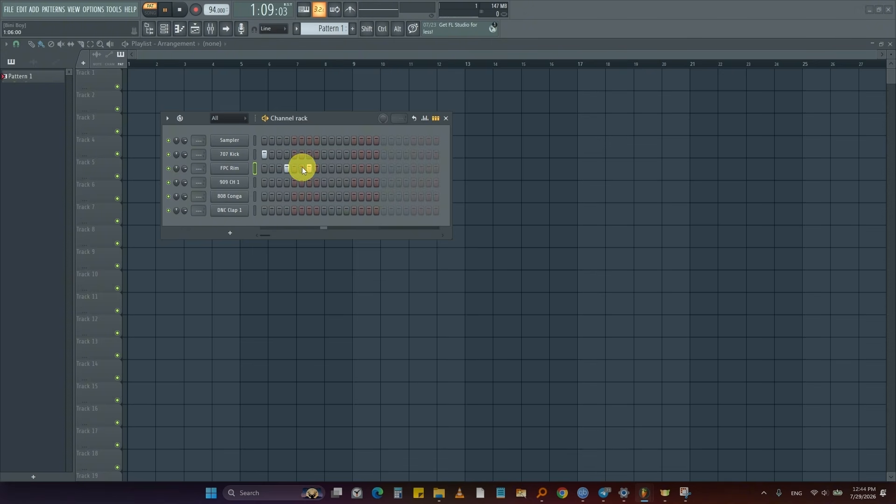
pyautogui.click(306, 168)
pyautogui.click(301, 169)
pyautogui.click(306, 169)
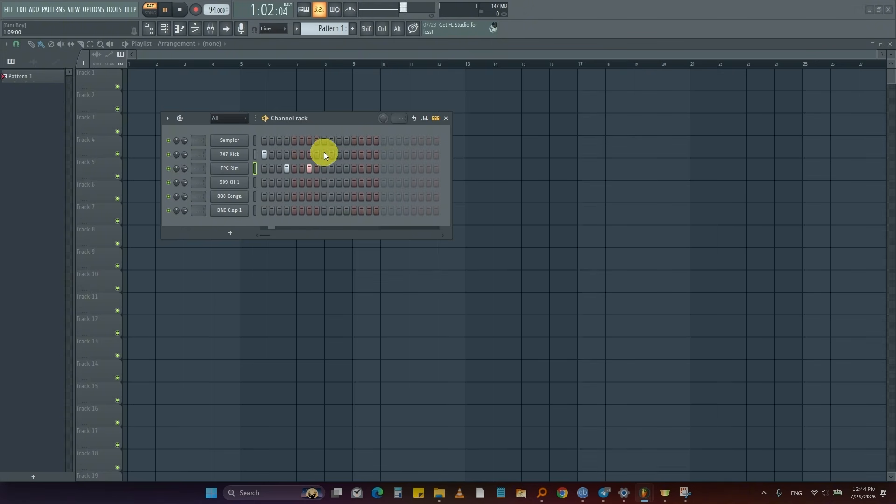
# - Add a 707 Kick hit on step 9 and FPC Rim hits on steps 12 and 15
pyautogui.click(324, 154)
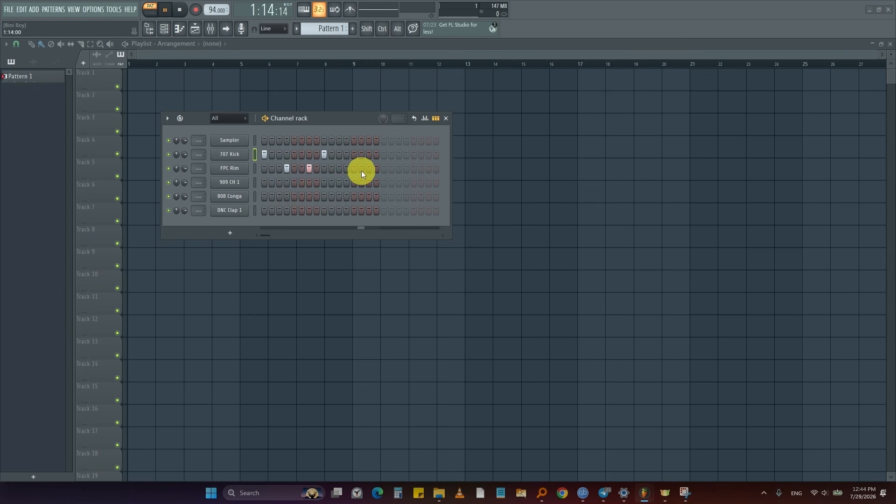
pyautogui.click(346, 169)
pyautogui.click(364, 169)
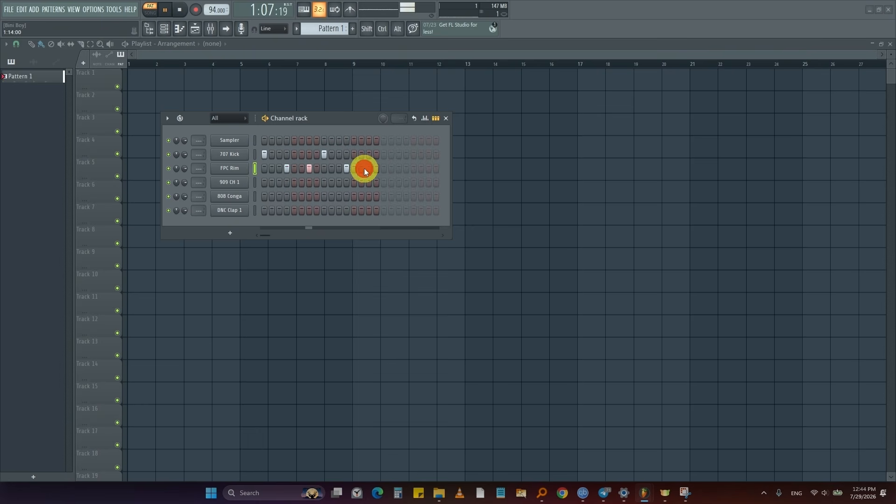
pyautogui.click(367, 168)
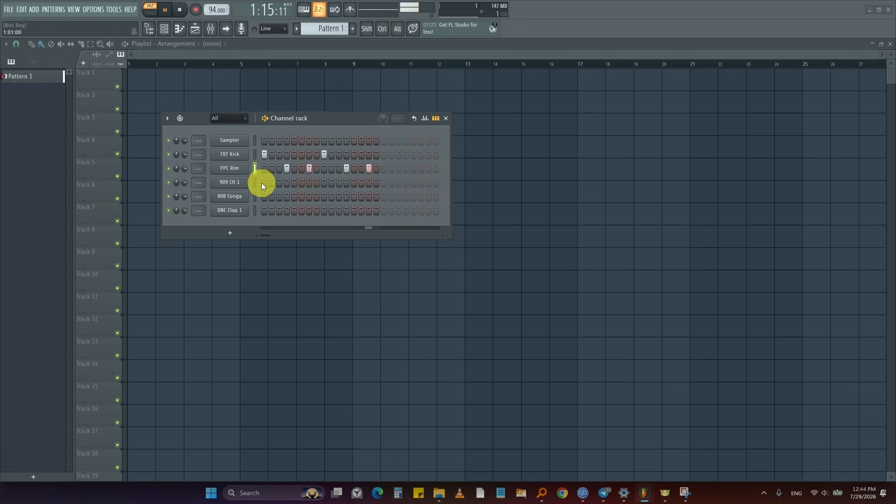
# - Try filling the 909 CH 1 channel with hits on every 2, every 4 and every 8 steps
pyautogui.rightClick(233, 184)
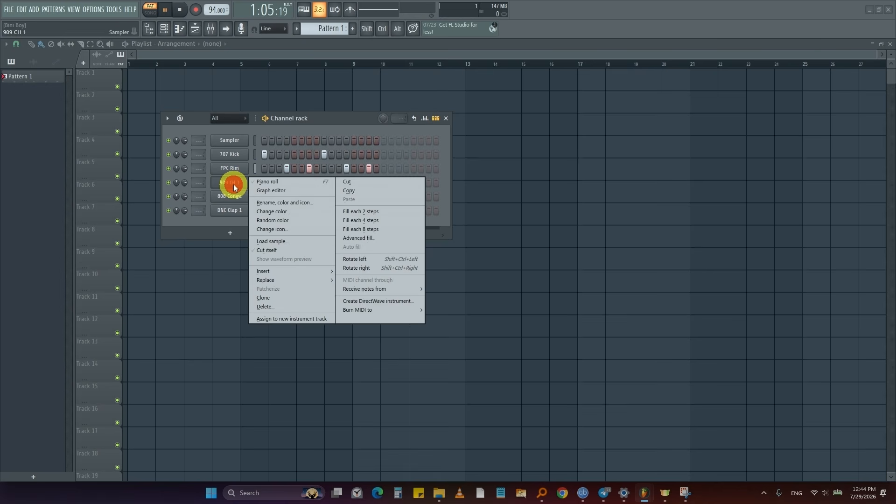
pyautogui.click(362, 212)
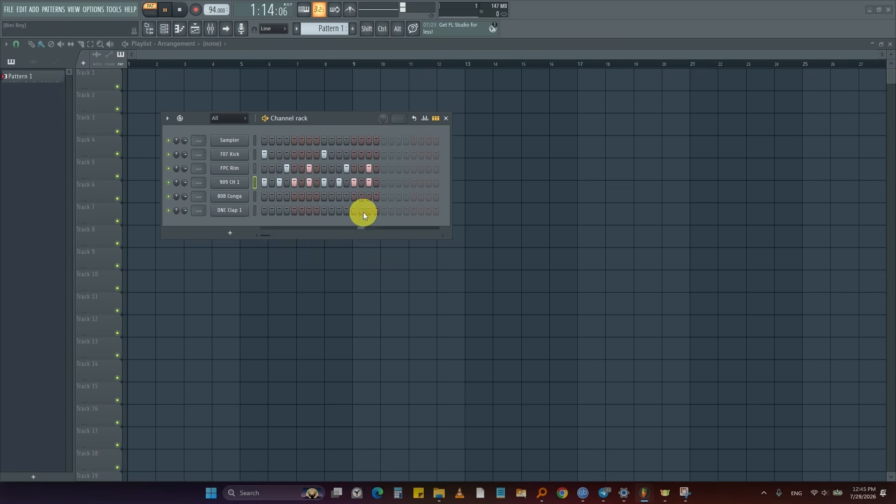
pyautogui.rightClick(233, 187)
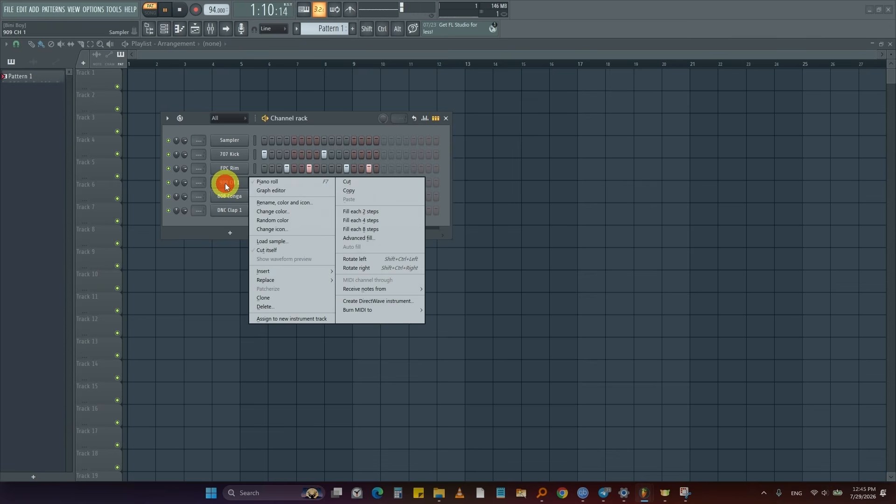
pyautogui.click(352, 220)
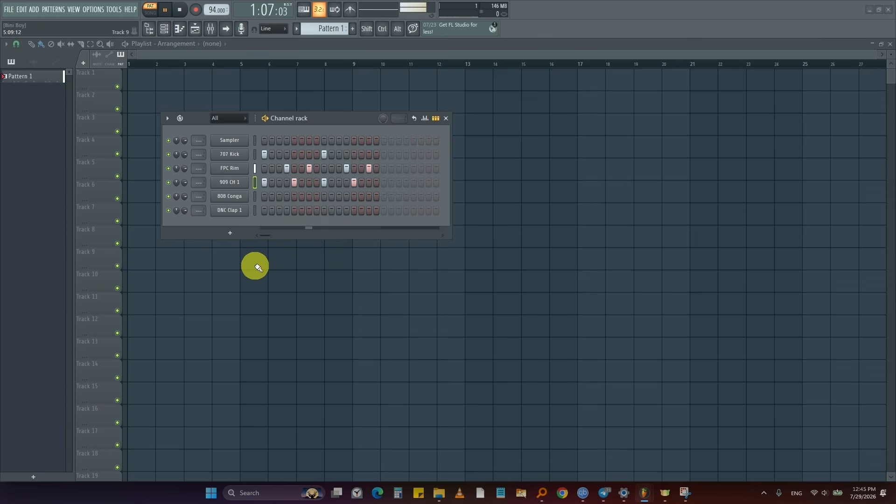
pyautogui.rightClick(230, 182)
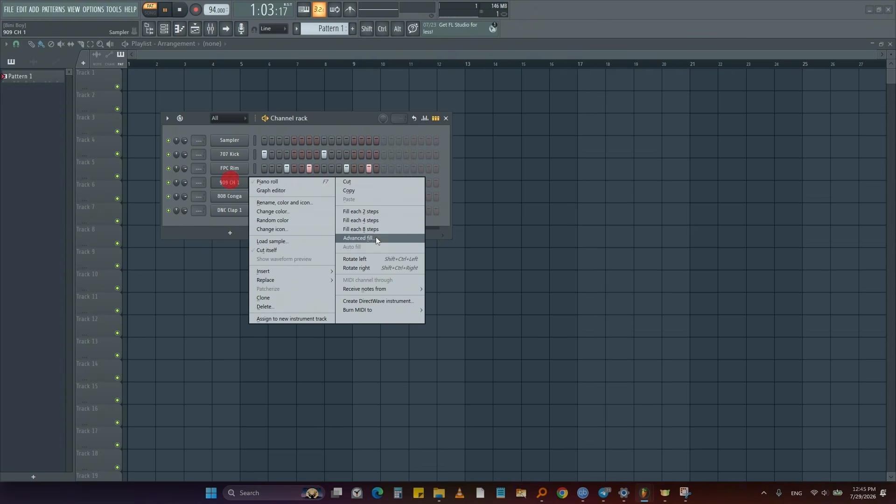
pyautogui.click(361, 229)
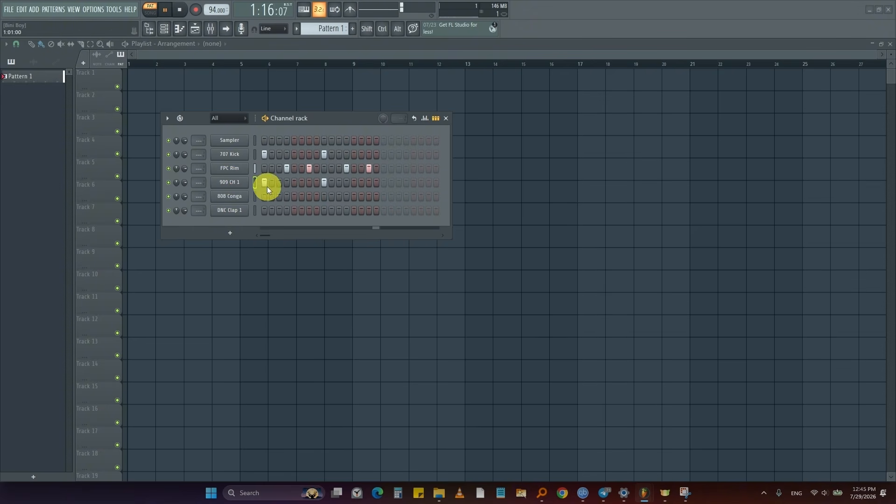
pyautogui.rightClick(231, 183)
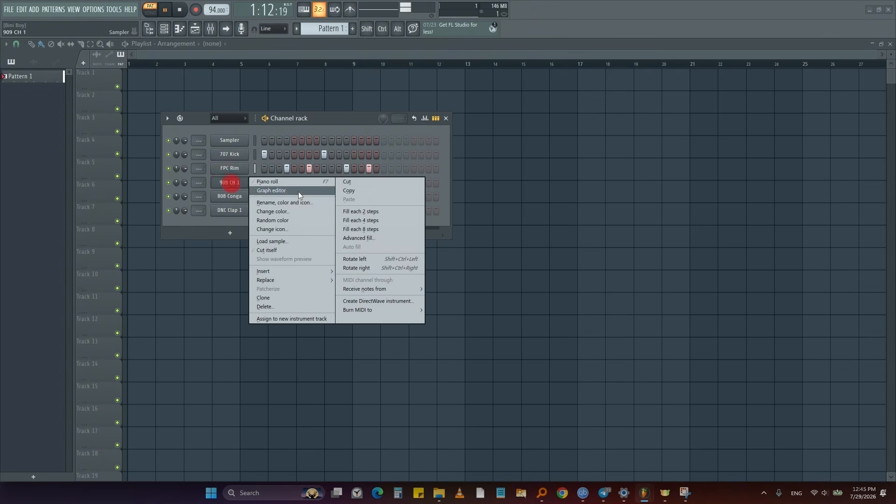
pyautogui.click(230, 183)
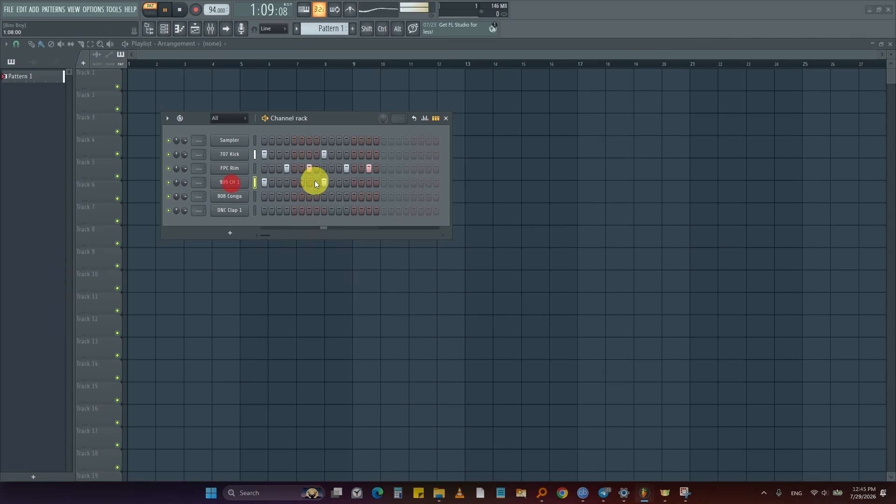
# - Clear the filled hits from the 909 CH 1 row, along with a trial hit on step 2
pyautogui.click(335, 182)
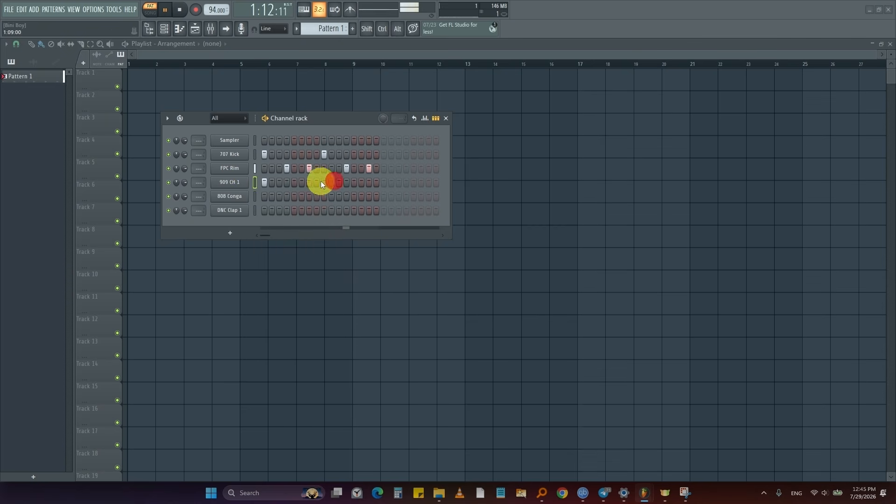
pyautogui.click(273, 182)
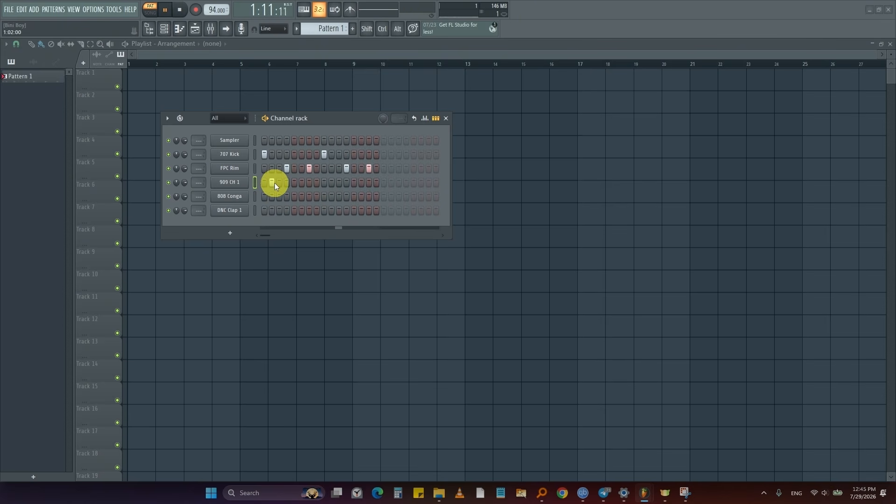
pyautogui.click(269, 182)
# - Place 909 CH 1 hits manually on every other step: 1, 3, 5, 7, 9, 11, 13 and 15
pyautogui.click(264, 183)
pyautogui.click(279, 182)
pyautogui.click(295, 182)
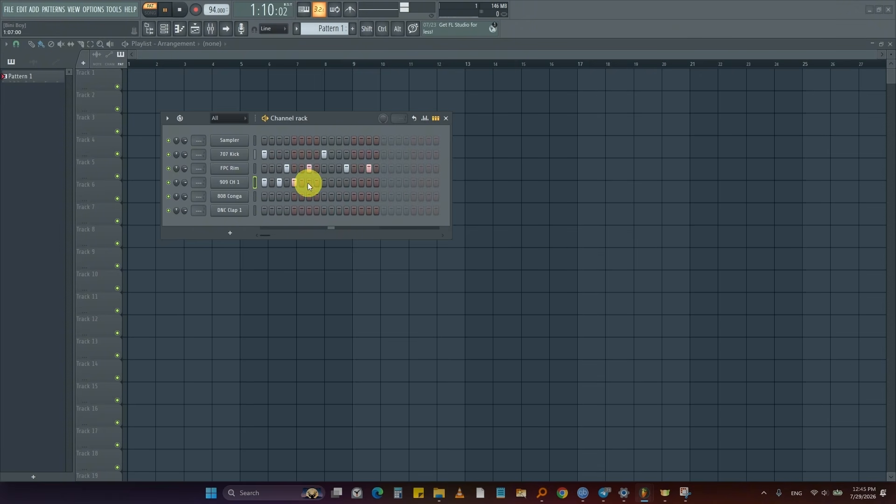
pyautogui.click(309, 182)
pyautogui.click(323, 182)
pyautogui.click(340, 182)
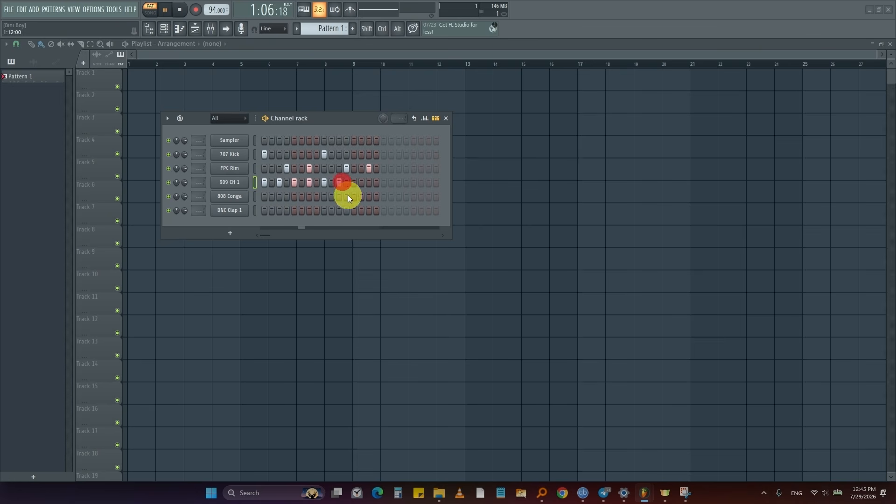
pyautogui.click(353, 182)
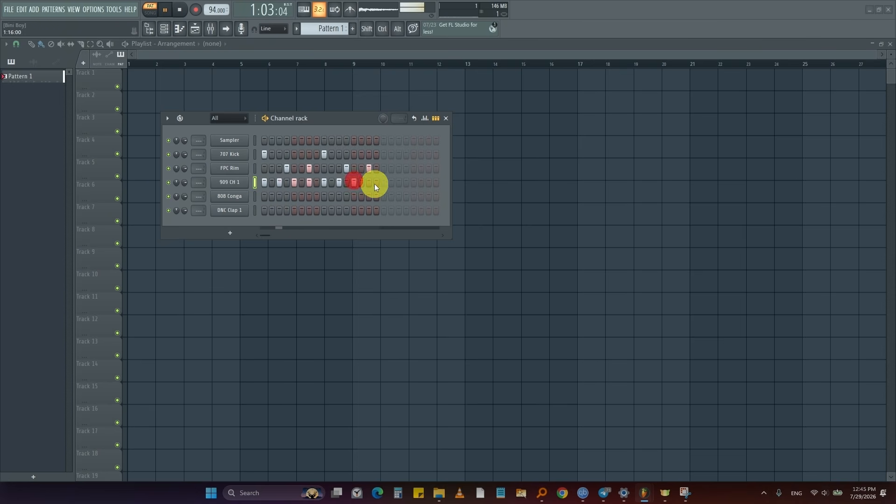
pyautogui.click(369, 182)
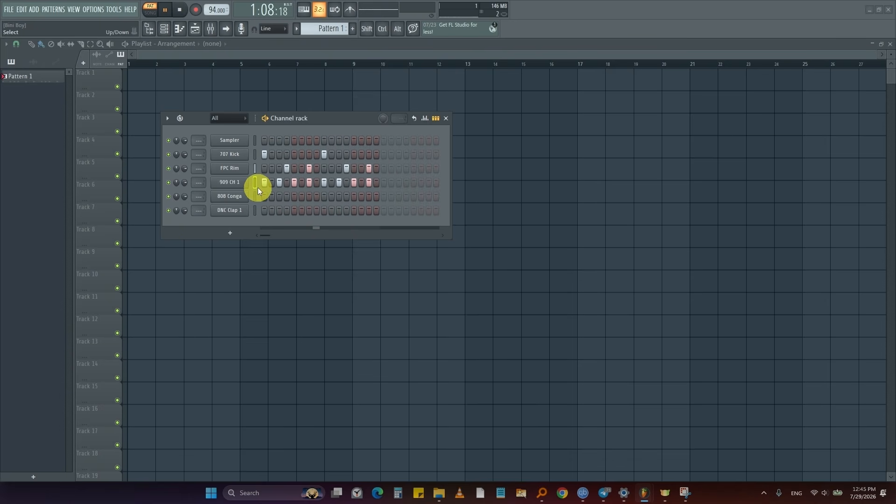
# - Program 808 Conga hits on steps 3, 4, 7, 12 and 15 while Pattern 1 plays
pyautogui.click(280, 197)
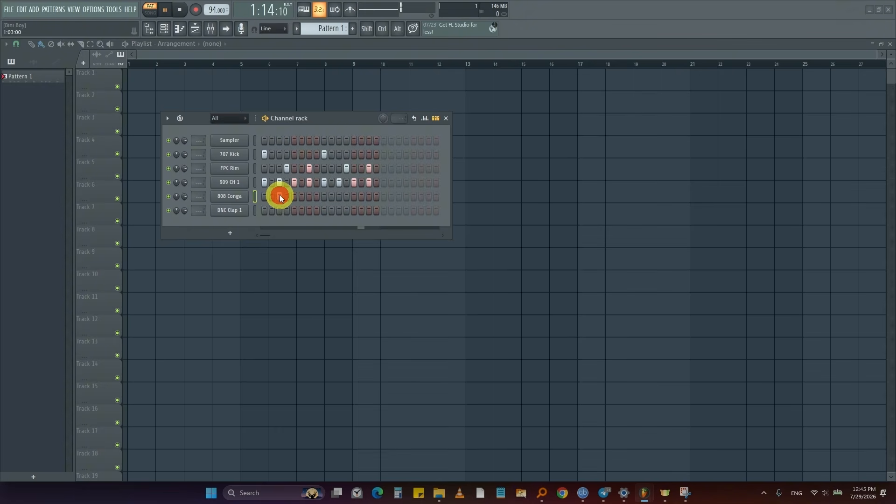
pyautogui.click(285, 196)
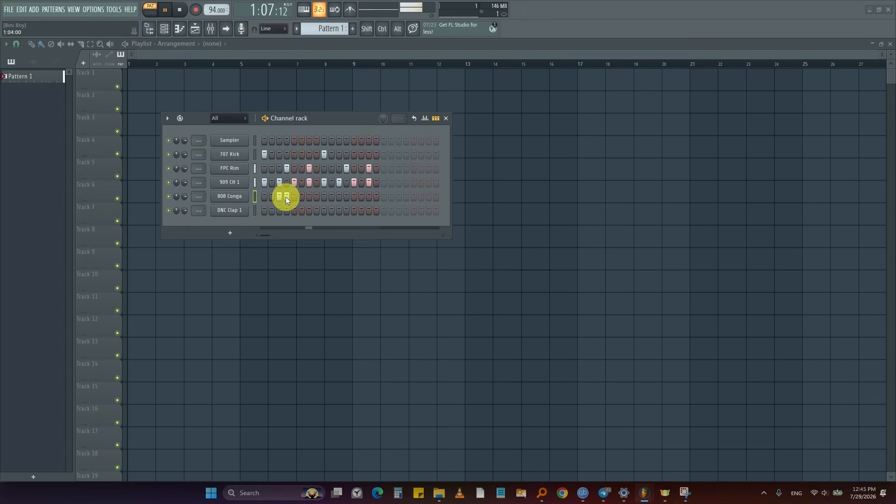
pyautogui.click(316, 196)
pyautogui.moveTo(315, 196); pyautogui.dragTo(311, 197)
pyautogui.click(347, 196)
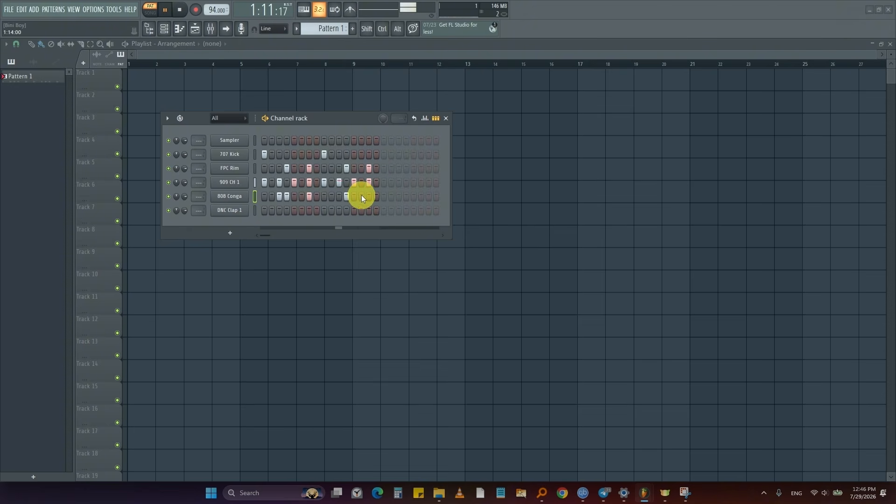
pyautogui.click(362, 196)
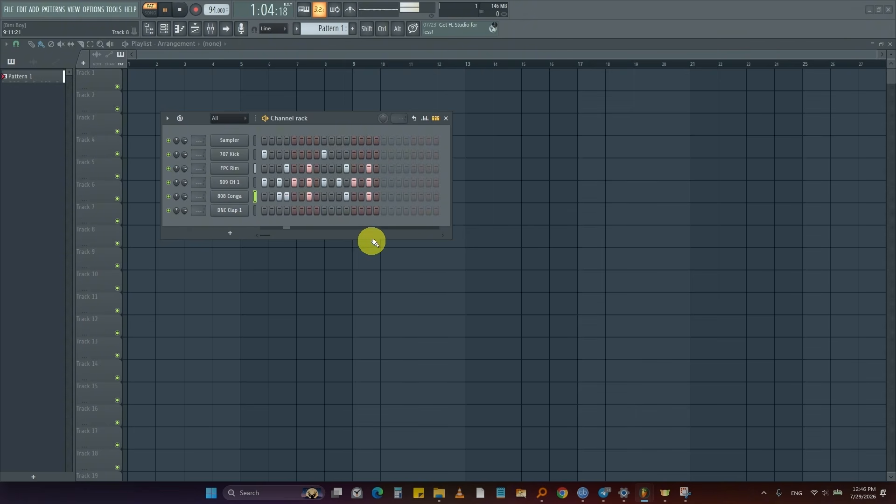
# - Audition DNC Clap 1 and try single hits on steps 7, 8, 9 and 1, clearing each one again
pyautogui.click(229, 215)
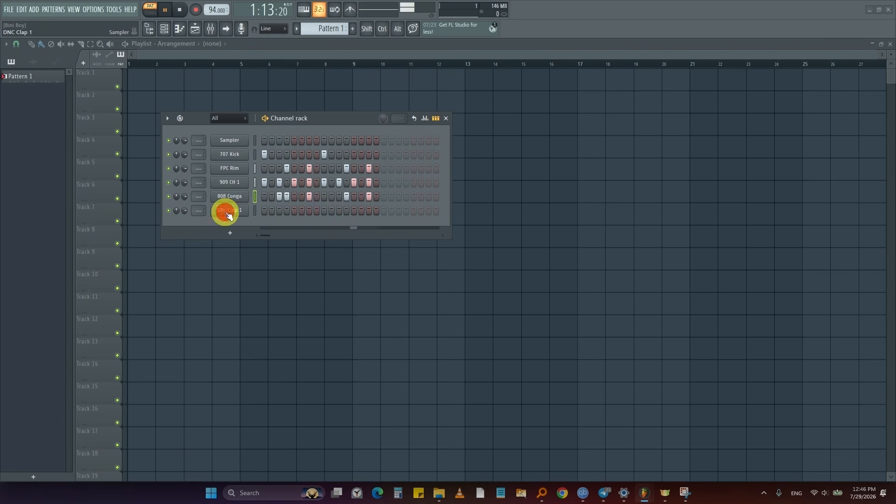
pyautogui.click(232, 217)
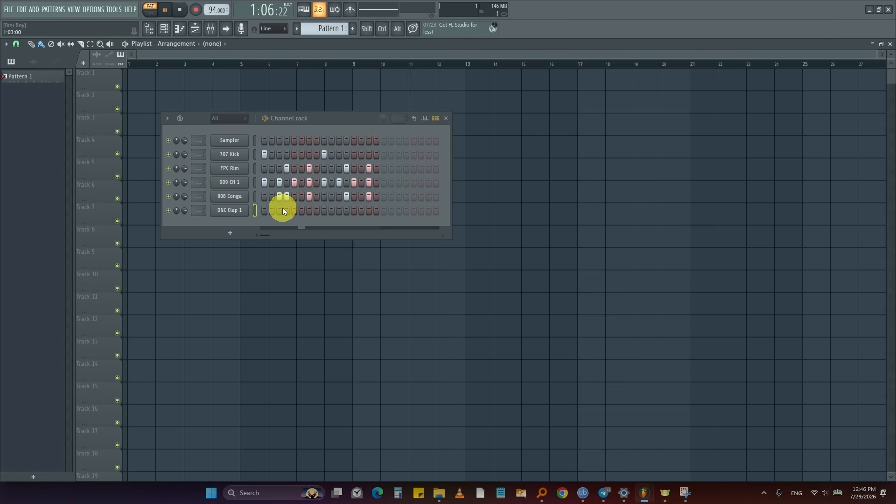
pyautogui.click(310, 210)
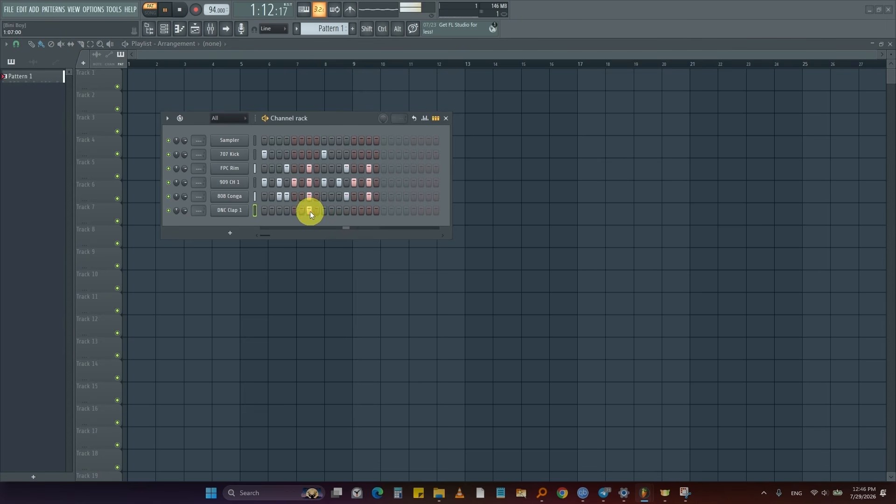
pyautogui.click(317, 210)
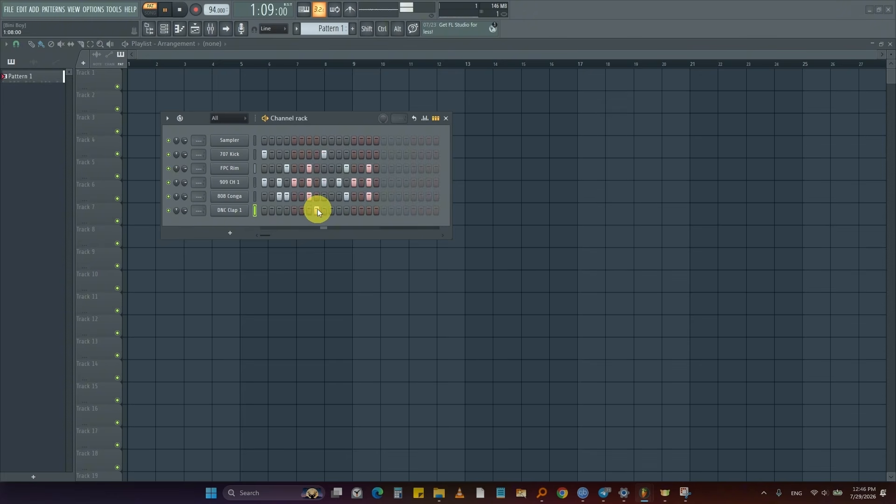
pyautogui.click(317, 209)
pyautogui.click(330, 209)
pyautogui.click(325, 211)
pyautogui.click(326, 211)
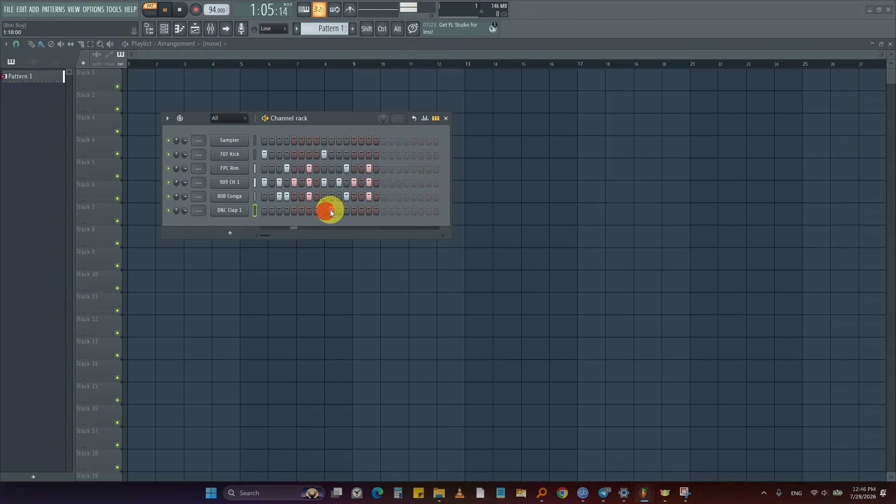
pyautogui.click(329, 211)
pyautogui.click(324, 210)
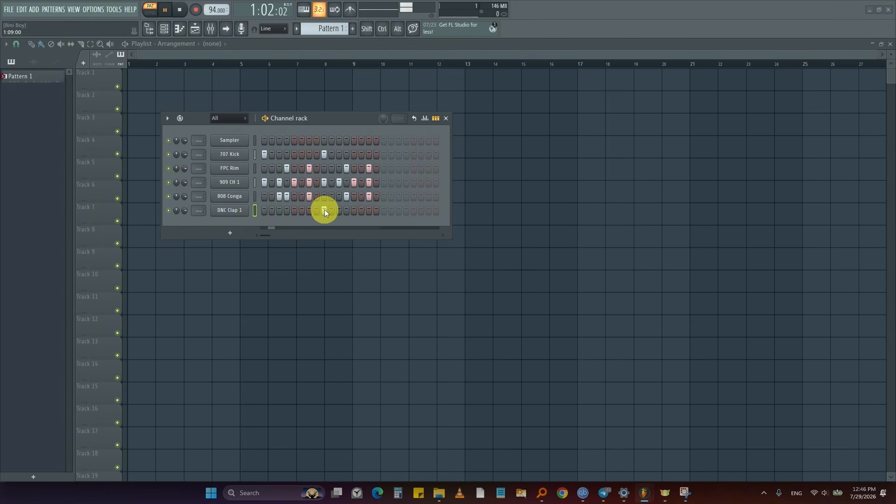
pyautogui.click(263, 211)
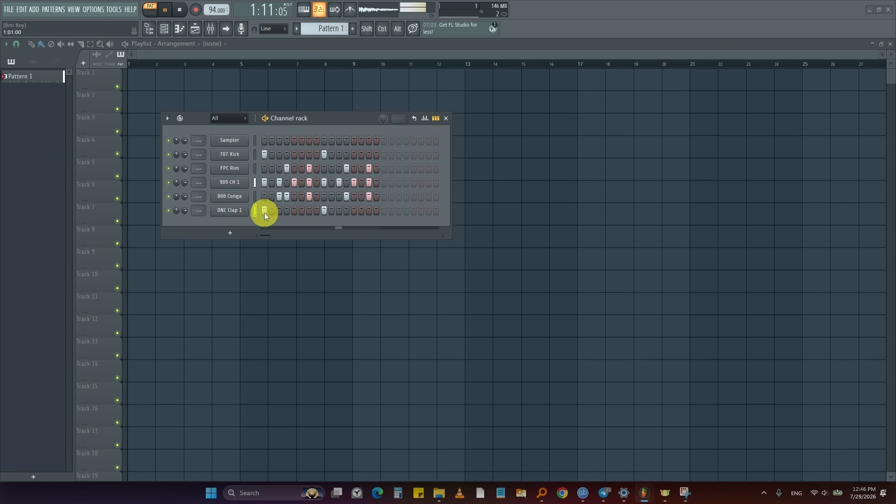
pyautogui.click(264, 211)
pyautogui.click(321, 210)
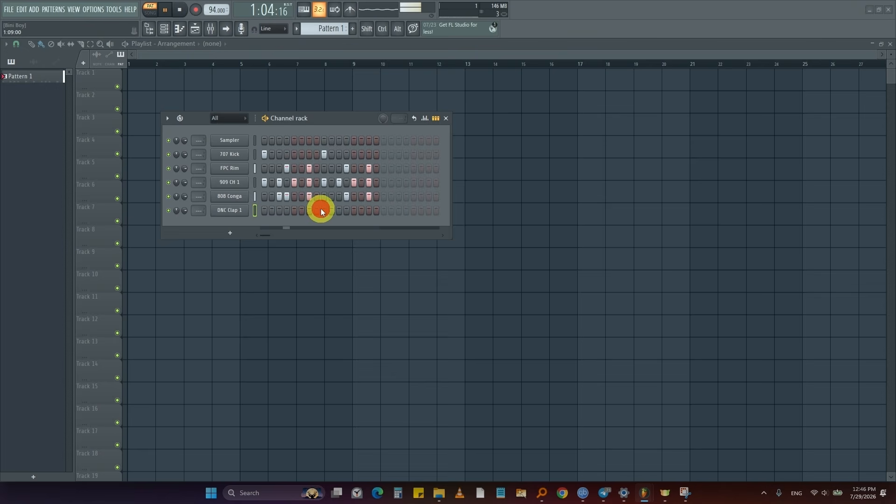
# - Place DNC Clap 1 hits on steps 5 and 13, removing the trial hit on step 12
pyautogui.click(293, 212)
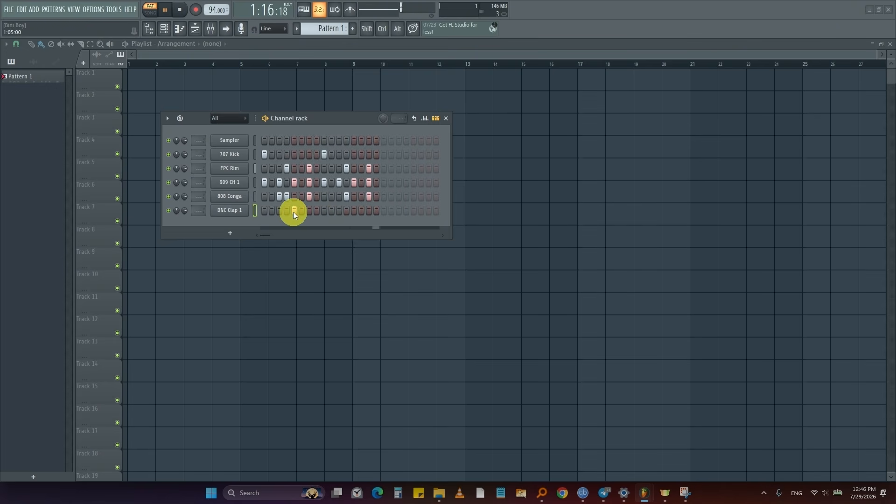
pyautogui.click(346, 210)
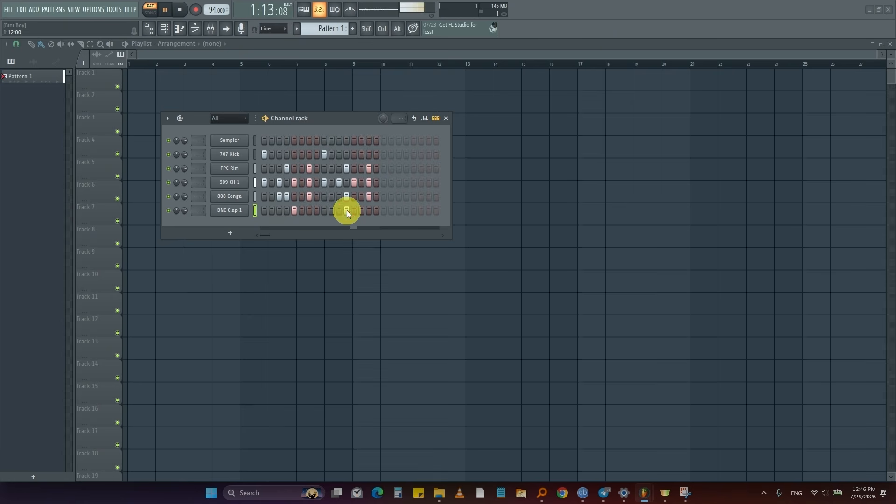
pyautogui.click(353, 211)
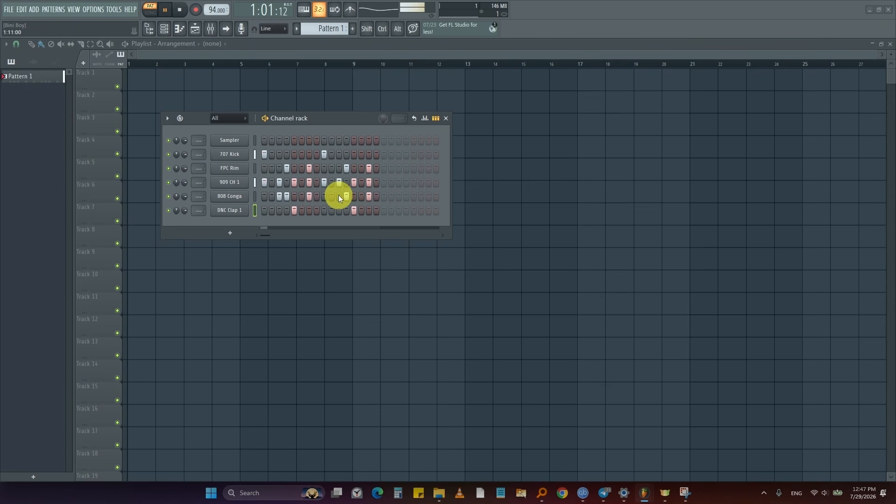
# - Switch playback to Song mode and back to Pattern mode, keeping DNC Clap 1 selected
pyautogui.click(147, 14)
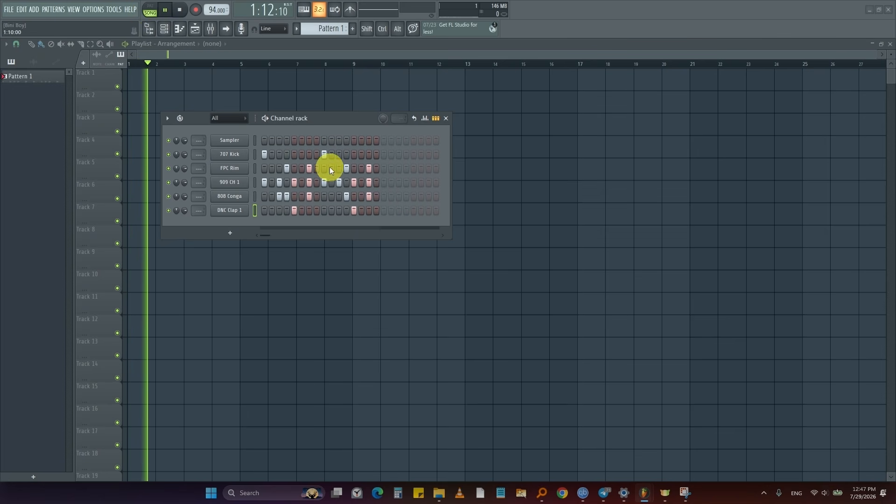
pyautogui.click(155, 10)
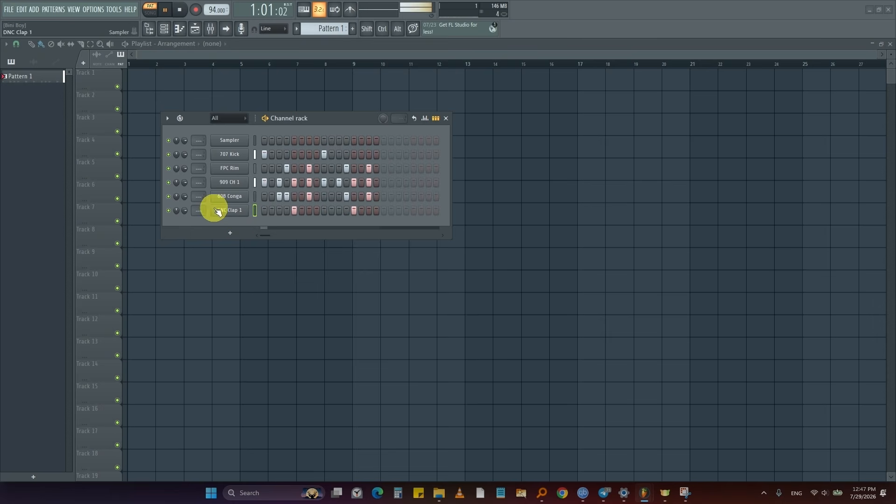
pyautogui.click(256, 212)
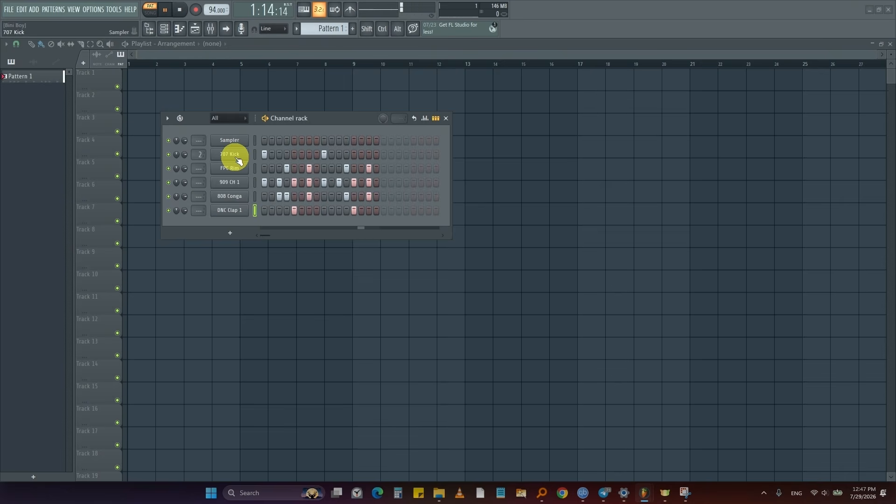
# - Open the Mixer, place it below the channel rack and clear the 707 Kick's target mixer track
pyautogui.click(211, 29)
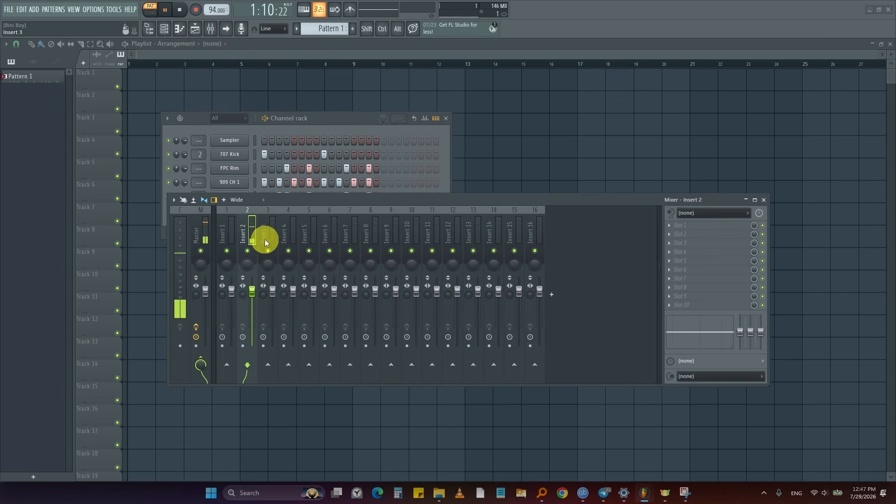
pyautogui.moveTo(341, 200); pyautogui.dragTo(341, 238)
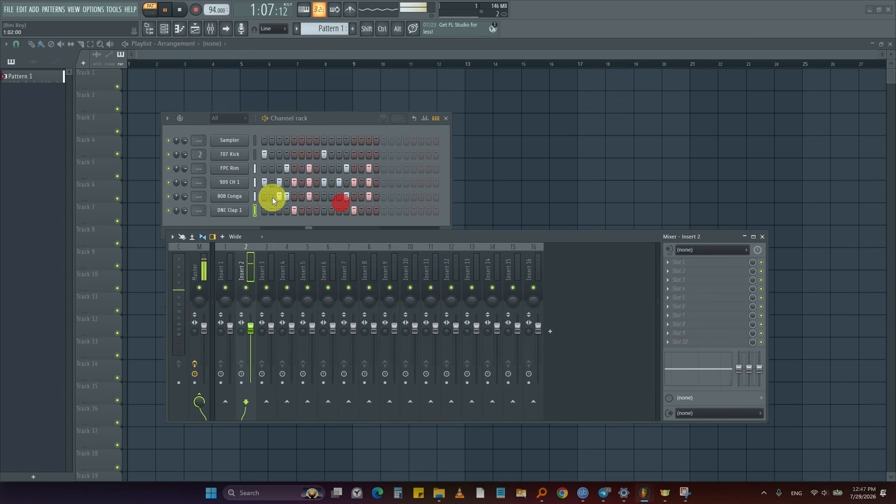
pyautogui.scroll(-2, 200, 156)
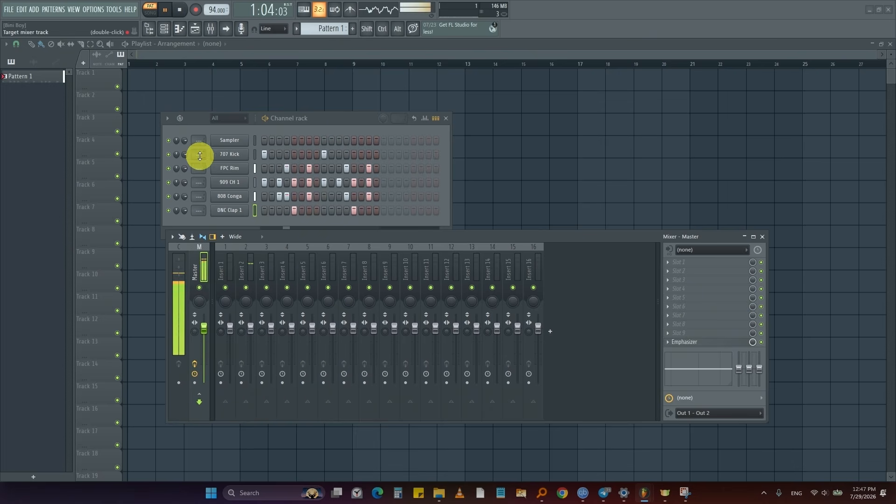
# - Mute and unmute the Master track, and route the five channels from 707 Kick to DNC Clap 1 to mixer tracks 1 to 5 in order
pyautogui.click(200, 288)
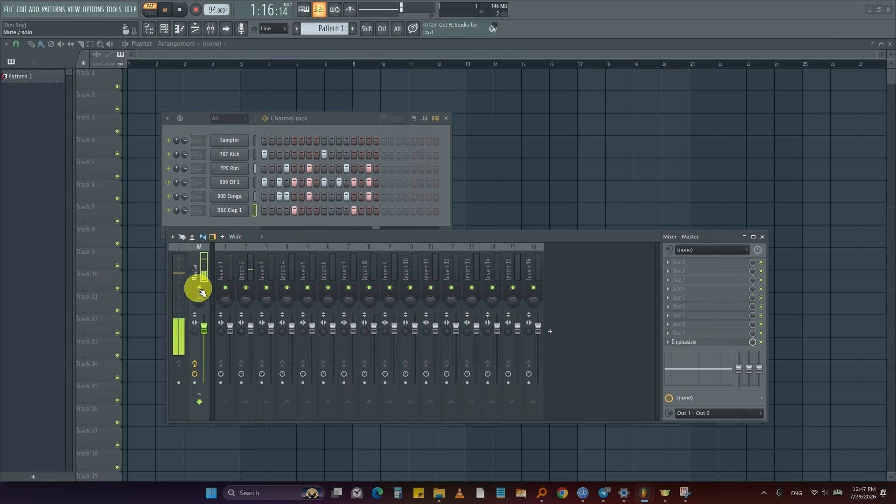
pyautogui.click(201, 289)
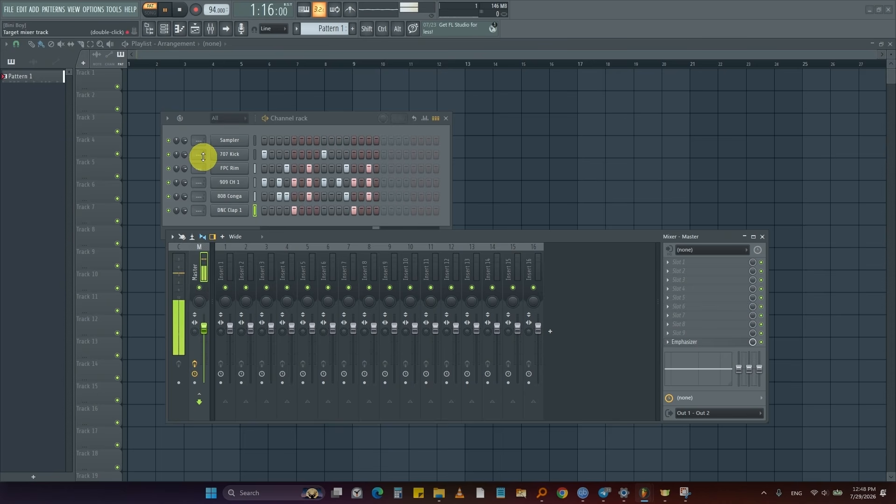
pyautogui.scroll(1, 203, 156)
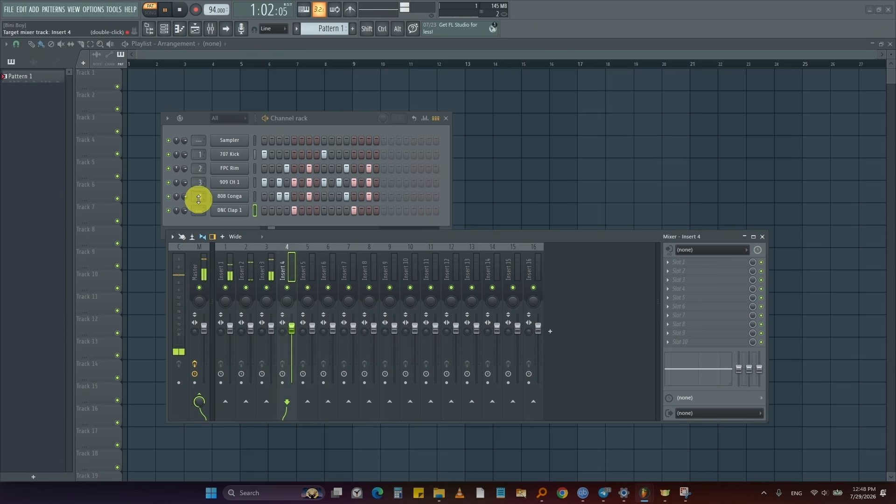
pyautogui.scroll(-1, 204, 210)
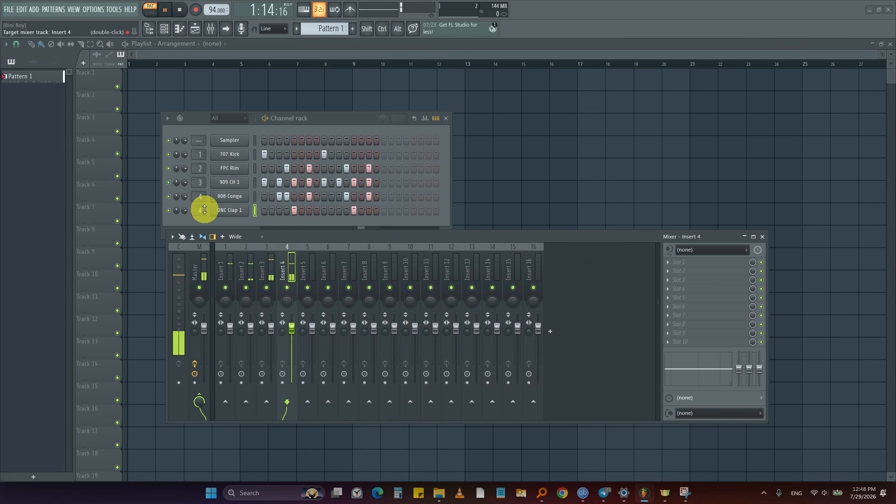
pyautogui.scroll(1, 204, 209)
pyautogui.press('space')
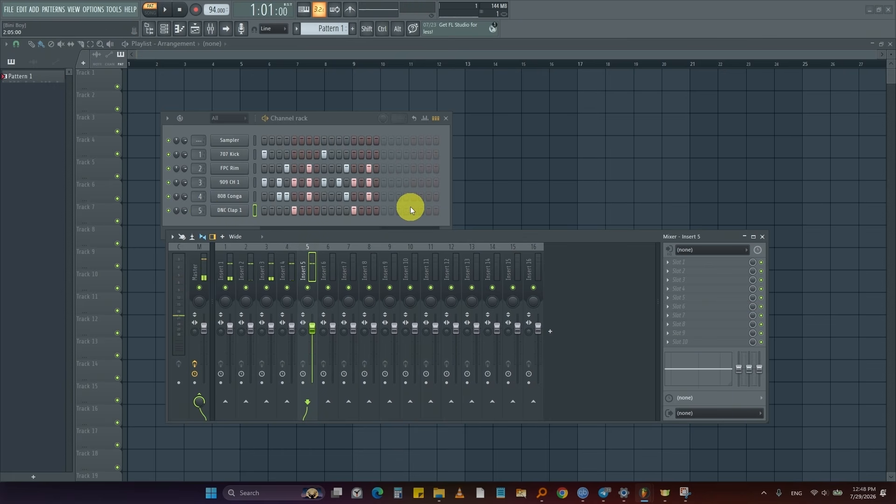
pyautogui.press('space')
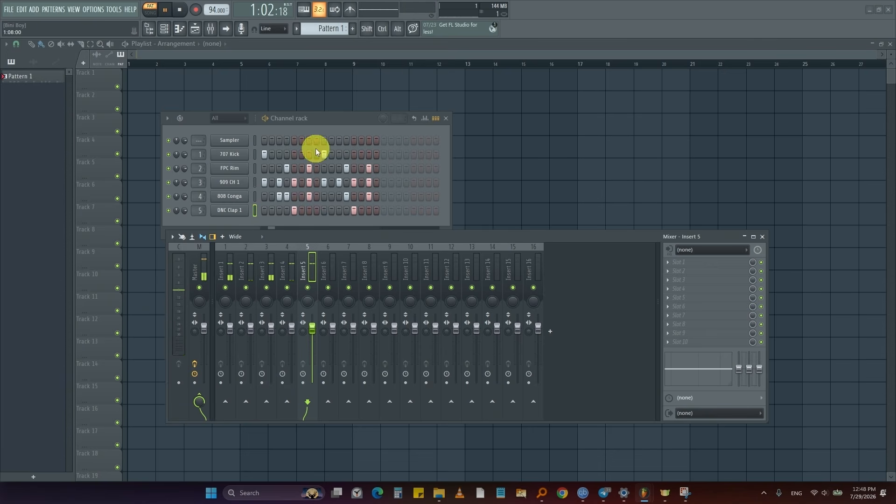
# - Close the channel rack, rename Pattern 1 as drums and give it the Fire Brick red colour
pyautogui.click(449, 120)
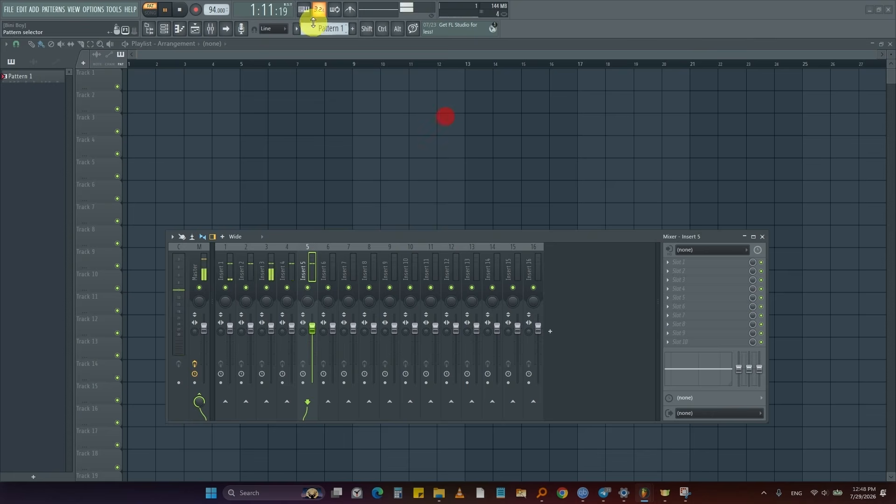
pyautogui.click(328, 29)
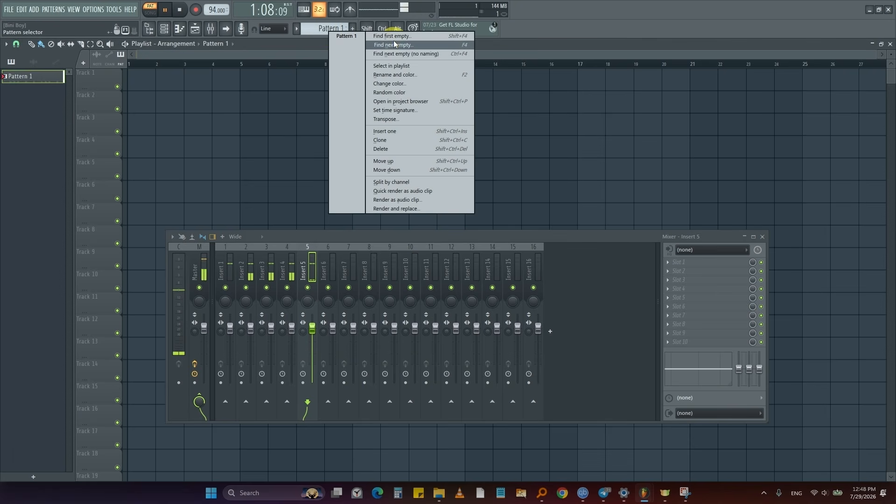
pyautogui.click(387, 76)
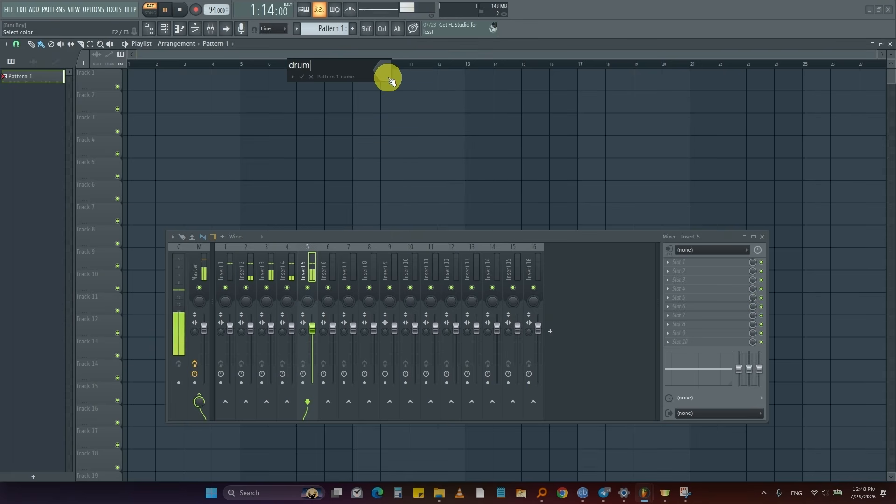
pyautogui.click(388, 77)
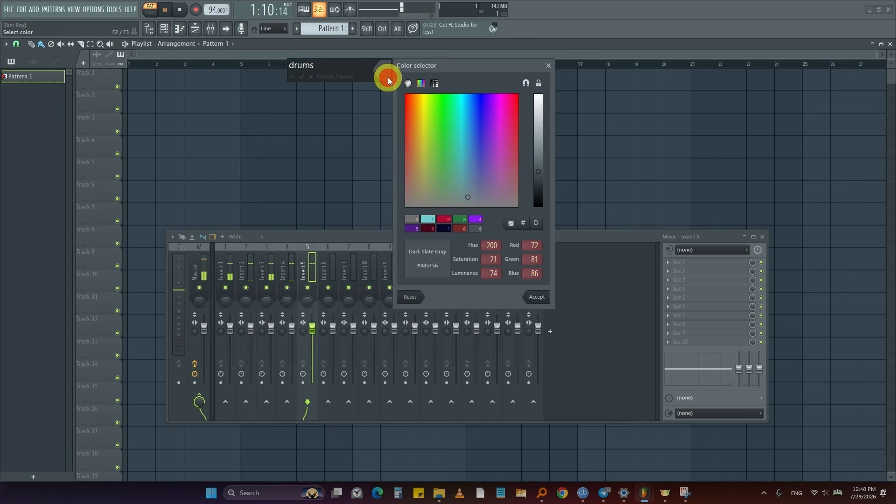
pyautogui.click(444, 218)
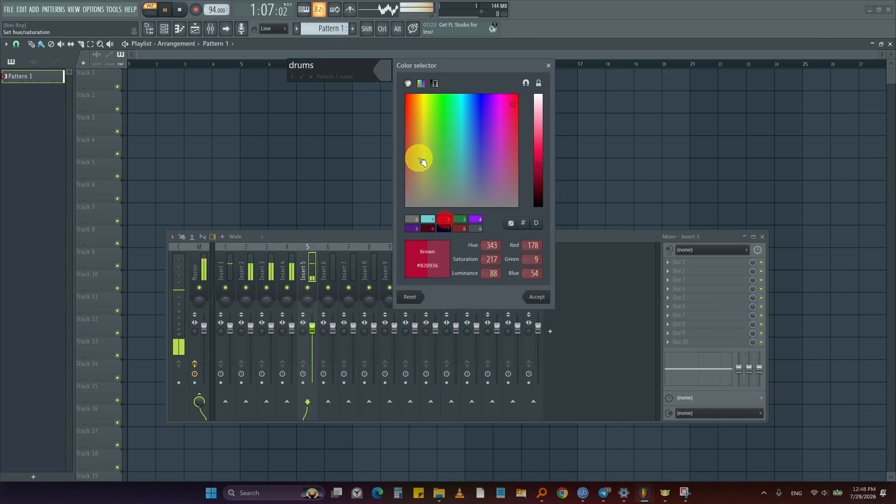
pyautogui.moveTo(418, 156); pyautogui.dragTo(390, 74)
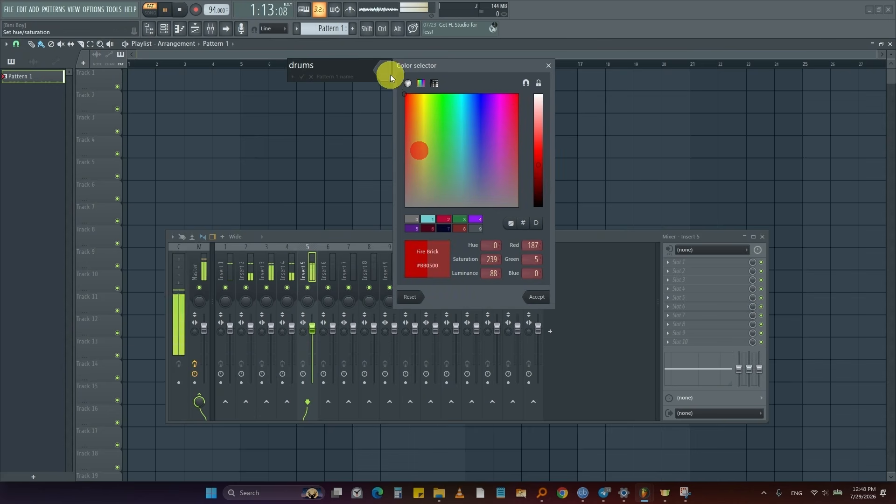
pyautogui.click(536, 297)
pyautogui.press('Return')
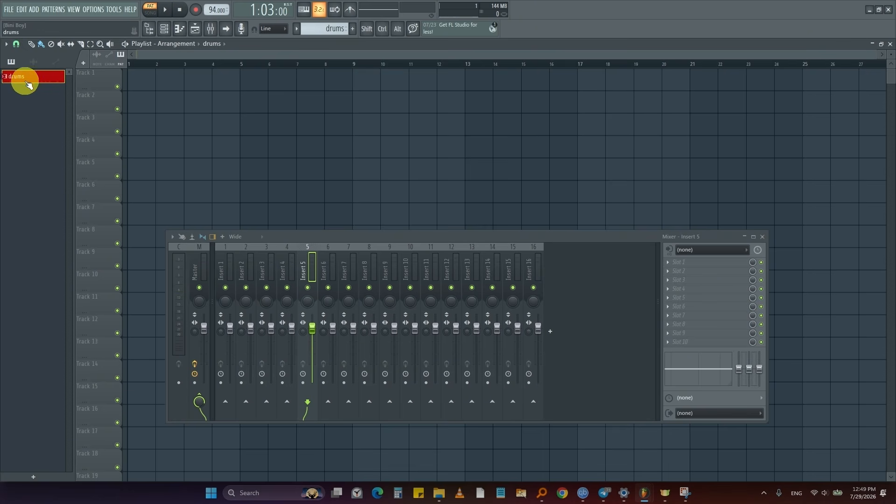
# - Place four consecutive drums pattern clips on playlist Track 1, filling bars 1 to 4, with playback in Song mode
pyautogui.moveTo(18, 81); pyautogui.dragTo(114, 80)
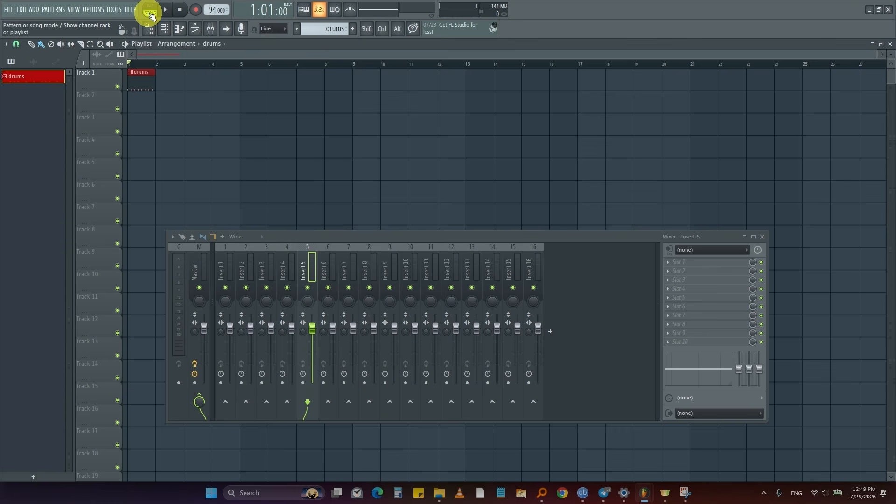
pyautogui.press('space')
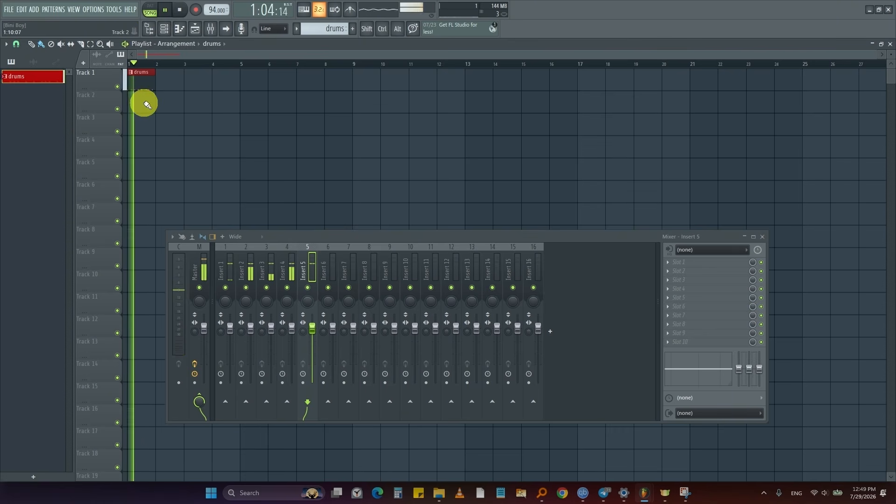
pyautogui.click(158, 79)
pyautogui.click(186, 78)
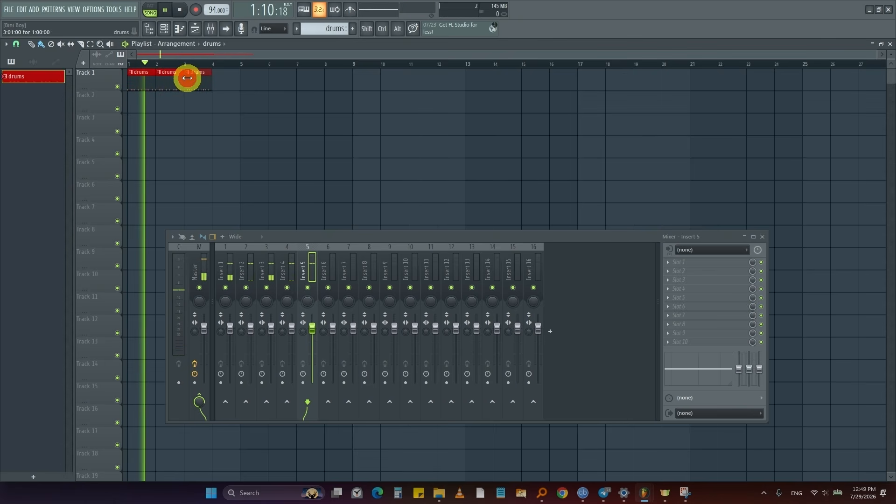
pyautogui.click(217, 77)
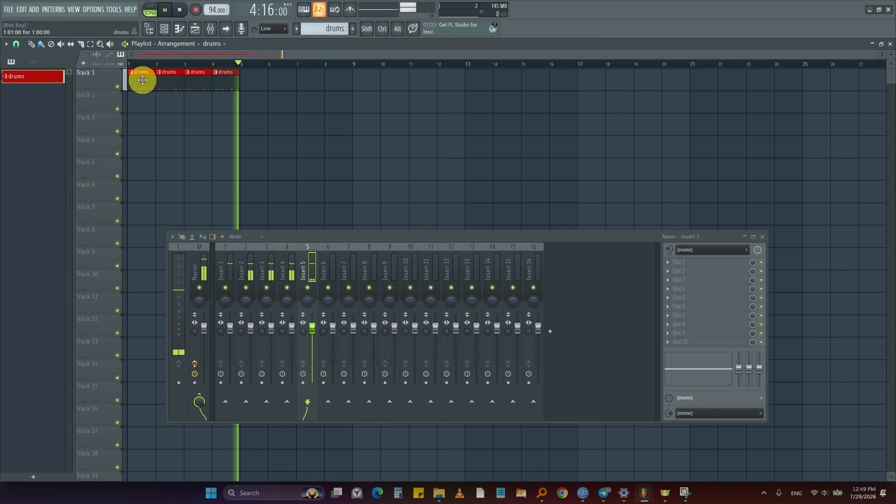
# - Rename playlist Track 1 as drums and colour it with the same Fire Brick red as the pattern
pyautogui.rightClick(97, 81)
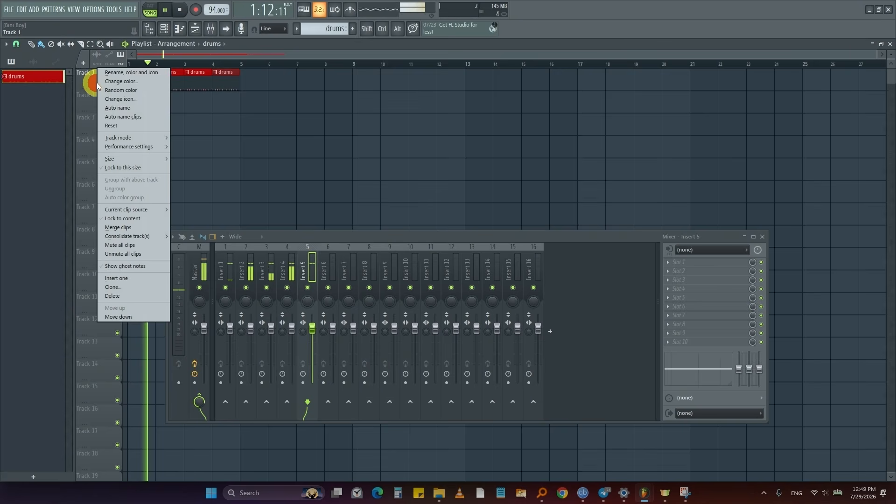
pyautogui.click(119, 73)
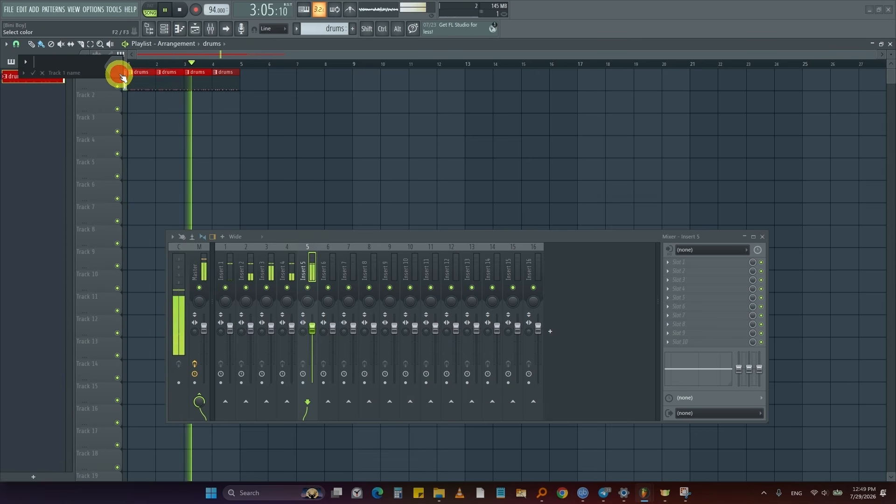
pyautogui.write('dru')
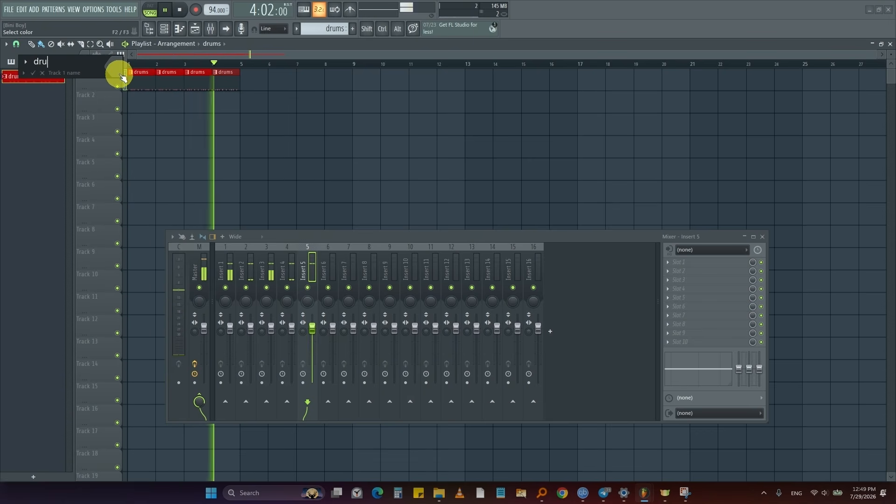
pyautogui.write('ms')
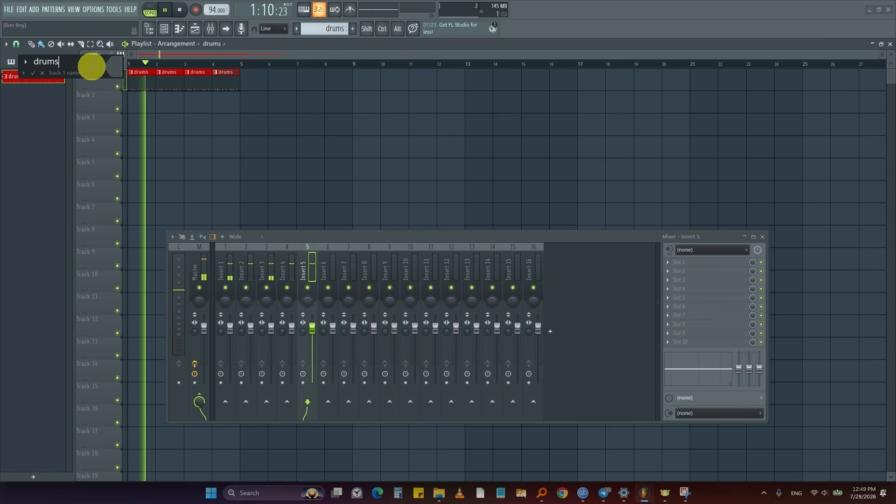
pyautogui.click(116, 69)
pyautogui.click(144, 215)
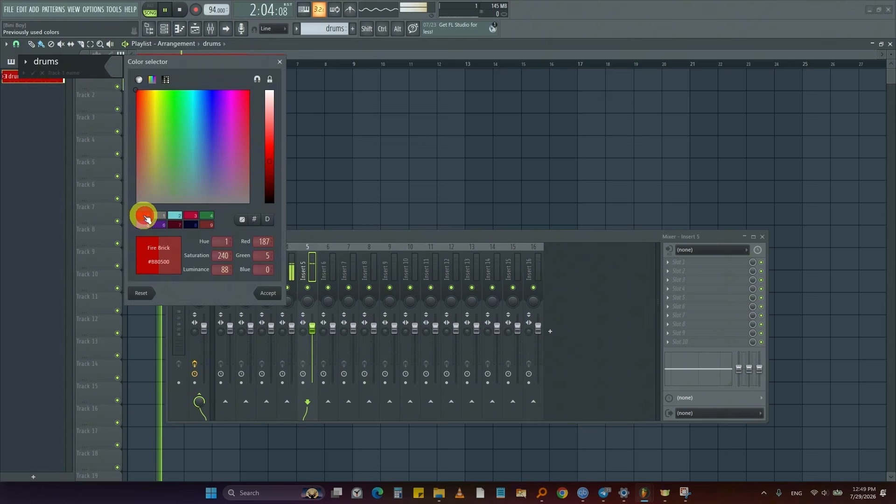
pyautogui.click(260, 294)
pyautogui.press('Return')
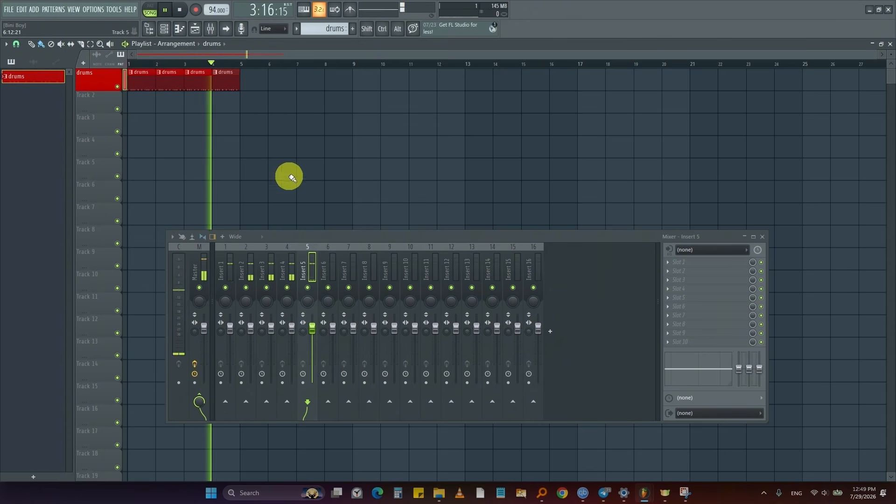
# - Move the Mixer lower to free playlist space, and add a new pattern named chord coloured blue
pyautogui.moveTo(312, 237); pyautogui.dragTo(312, 294)
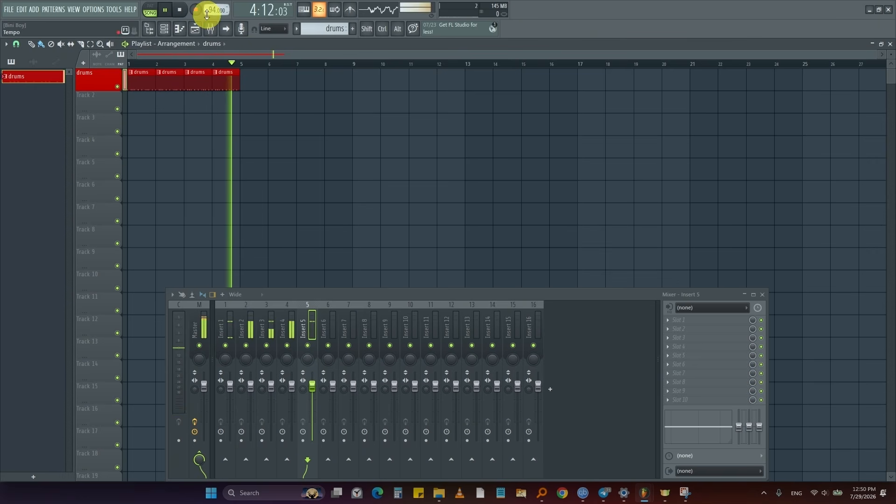
pyautogui.click(355, 30)
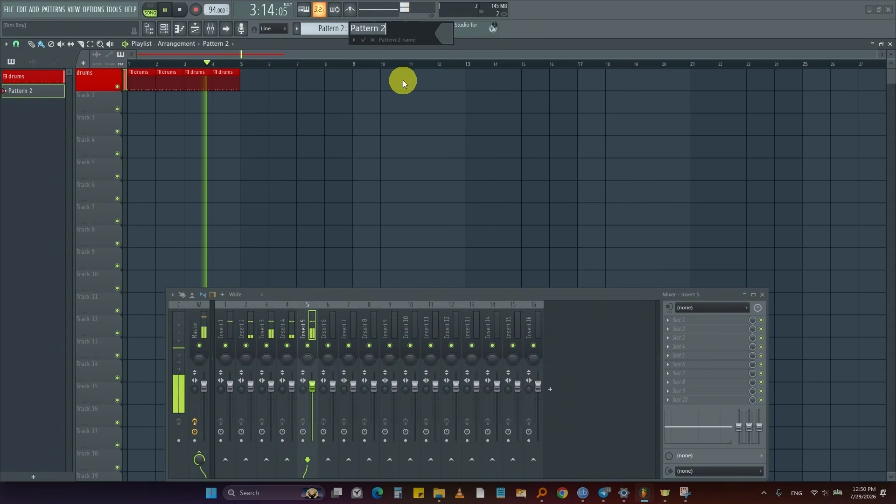
pyautogui.write('chord')
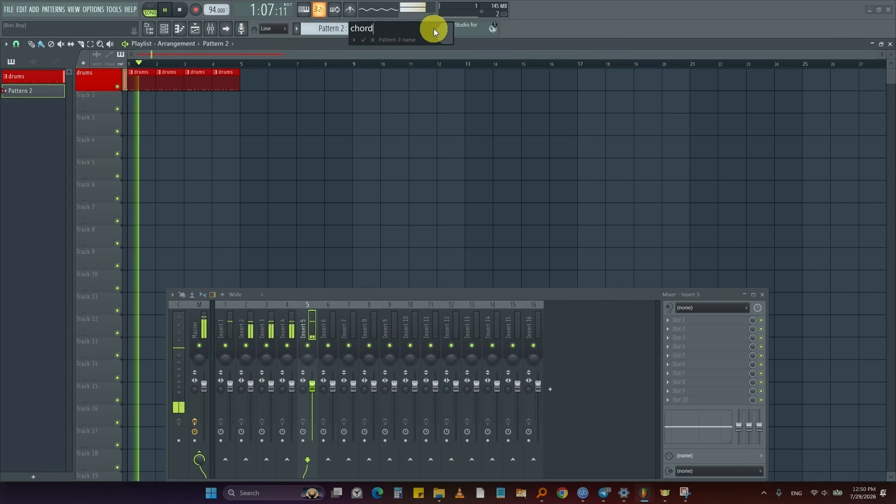
pyautogui.click(450, 36)
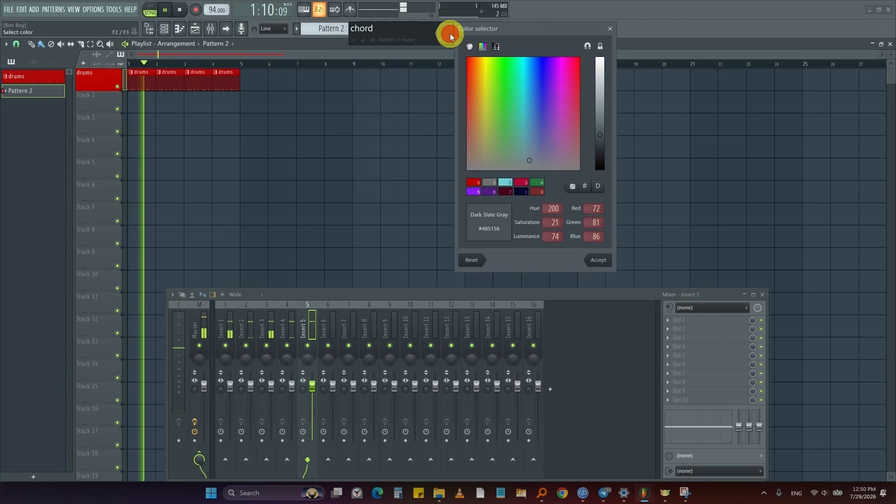
pyautogui.click(542, 61)
pyautogui.moveTo(596, 146); pyautogui.dragTo(598, 125)
pyautogui.click(609, 259)
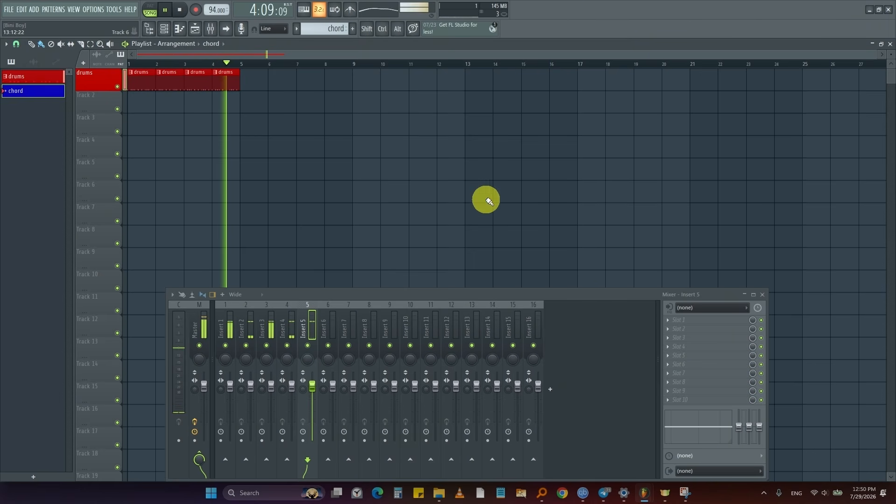
# - Return to Pattern mode and open the channel rack, switching to the drums pattern and back to the chord pattern
pyautogui.click(154, 9)
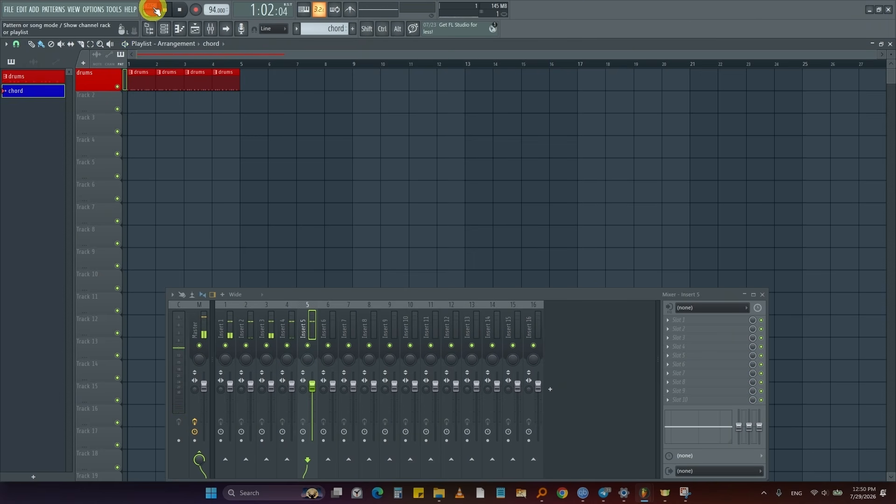
pyautogui.click(174, 34)
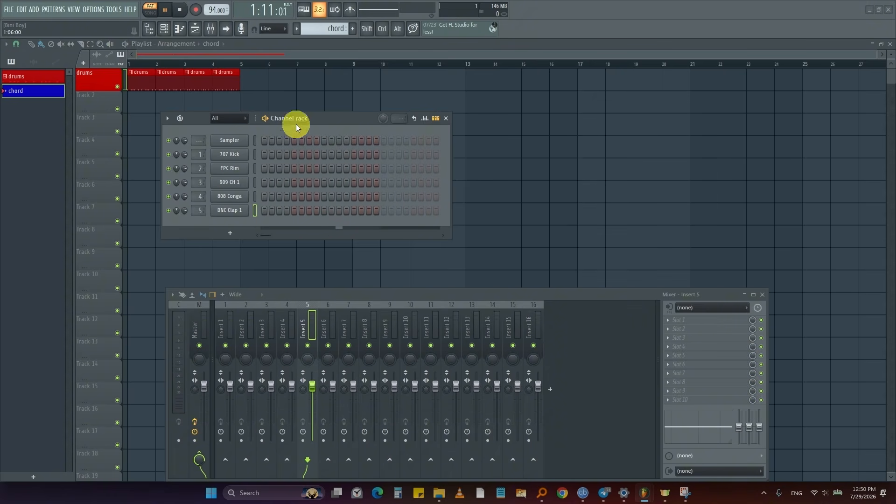
pyautogui.click(297, 30)
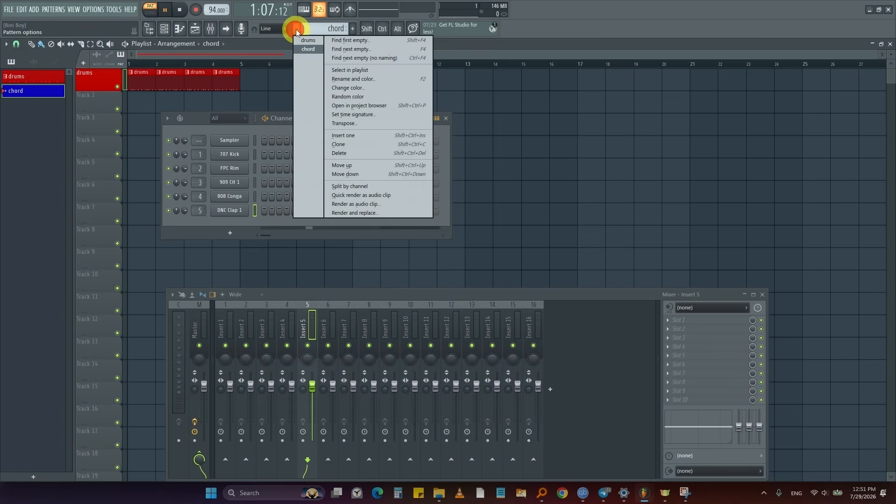
pyautogui.click(310, 40)
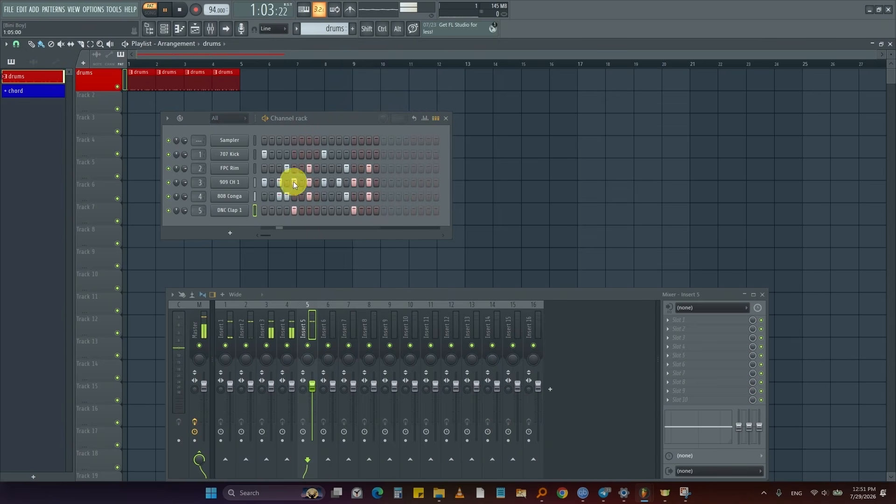
pyautogui.click(295, 29)
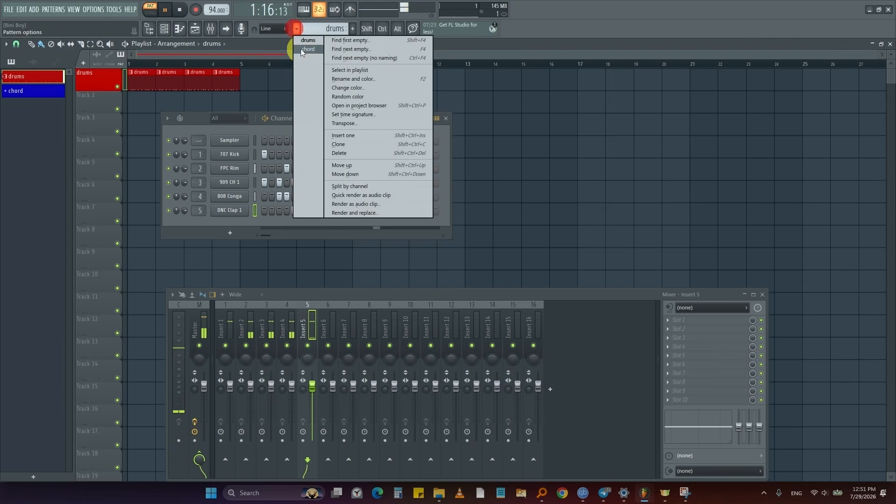
pyautogui.click(301, 36)
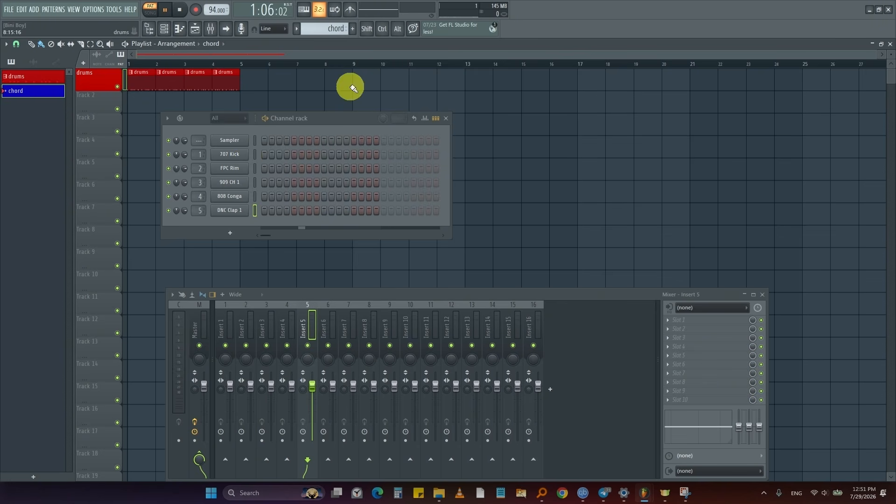
# - Show the browser and expand the Instruments folder of the Packs library down to its Keyboard presets
pyautogui.click(150, 31)
pyautogui.click(43, 191)
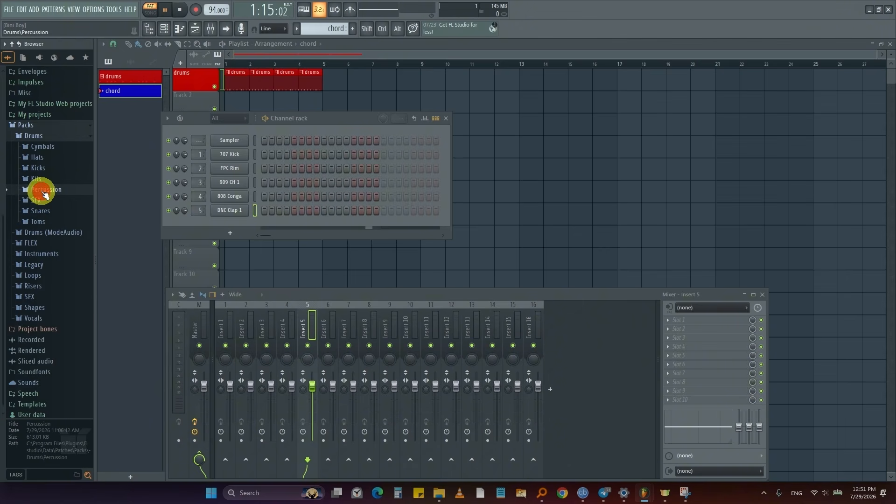
pyautogui.click(41, 136)
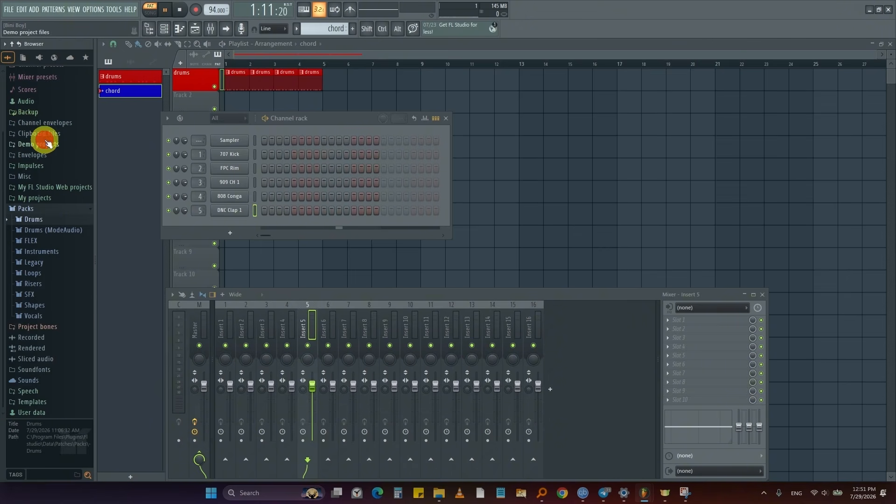
pyautogui.click(31, 220)
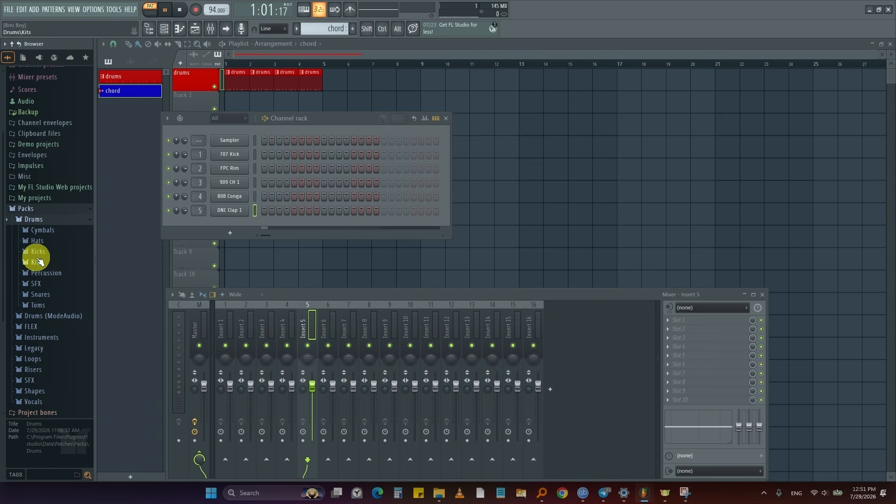
pyautogui.click(42, 219)
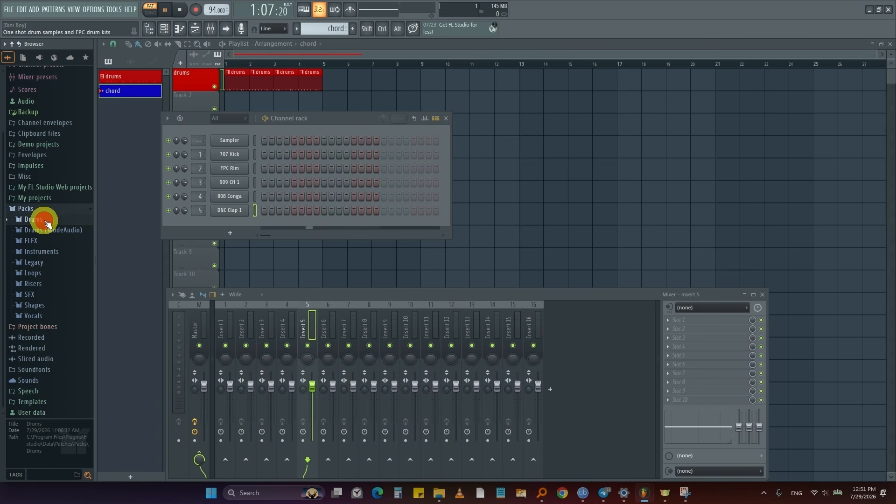
pyautogui.click(45, 252)
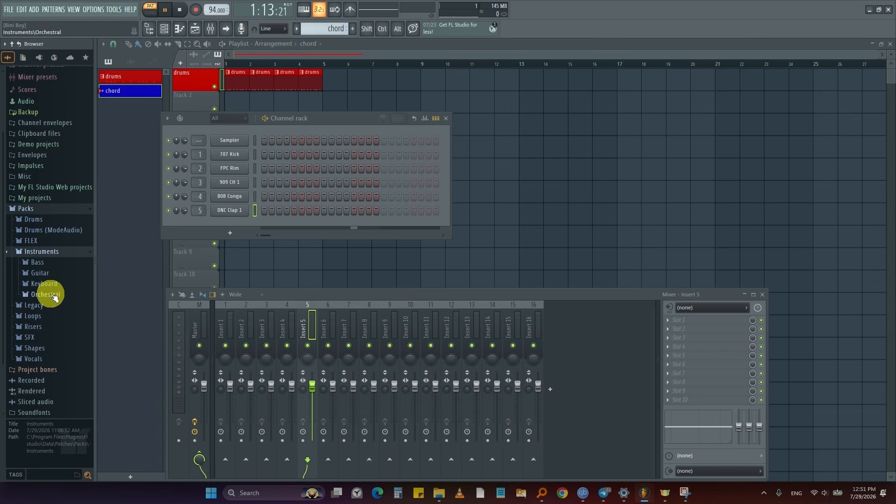
pyautogui.click(45, 283)
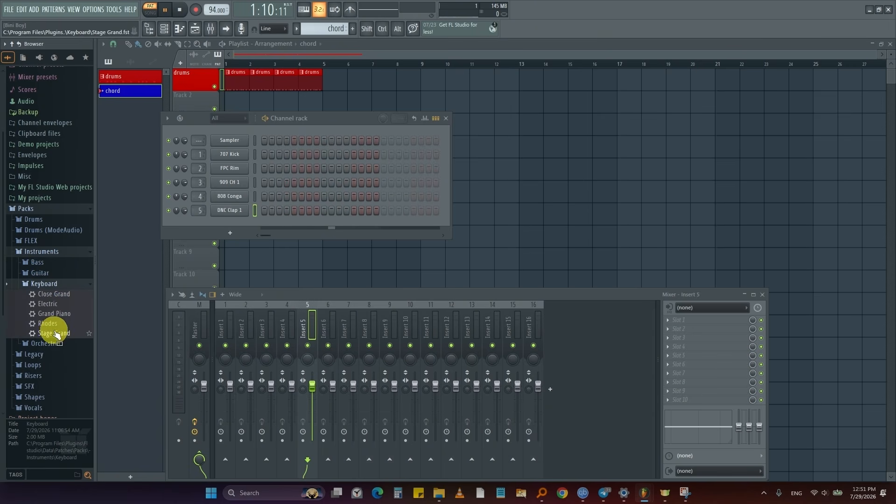
# - Add the Grand Piano preset as a new channel below DNC Clap 1 and move the Mixer slightly up
pyautogui.moveTo(63, 311); pyautogui.dragTo(83, 319)
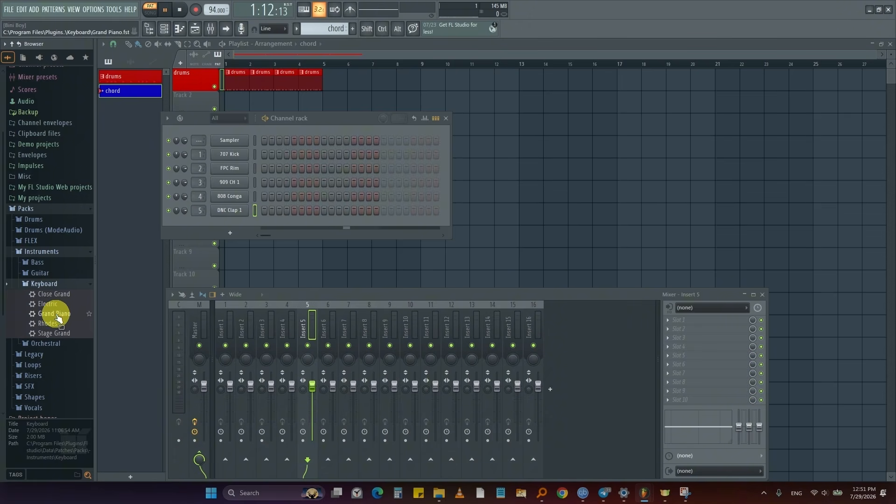
pyautogui.moveTo(59, 318); pyautogui.dragTo(207, 231)
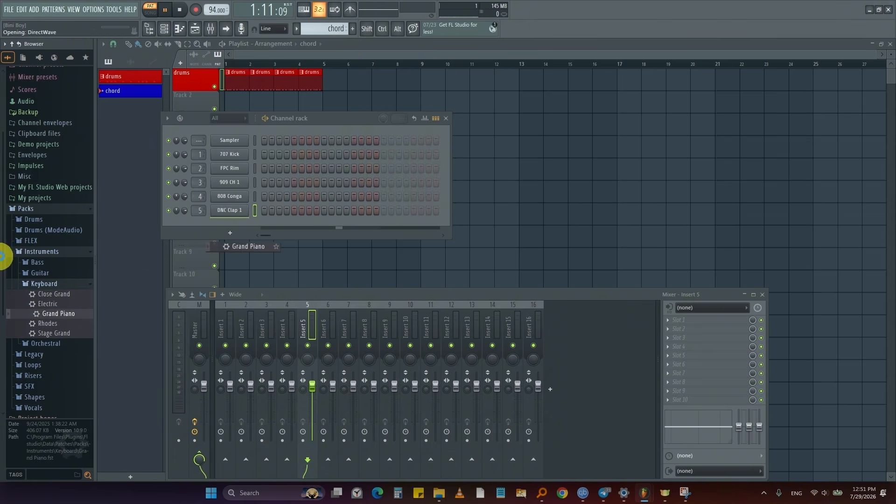
pyautogui.moveTo(219, 241); pyautogui.dragTo(222, 233)
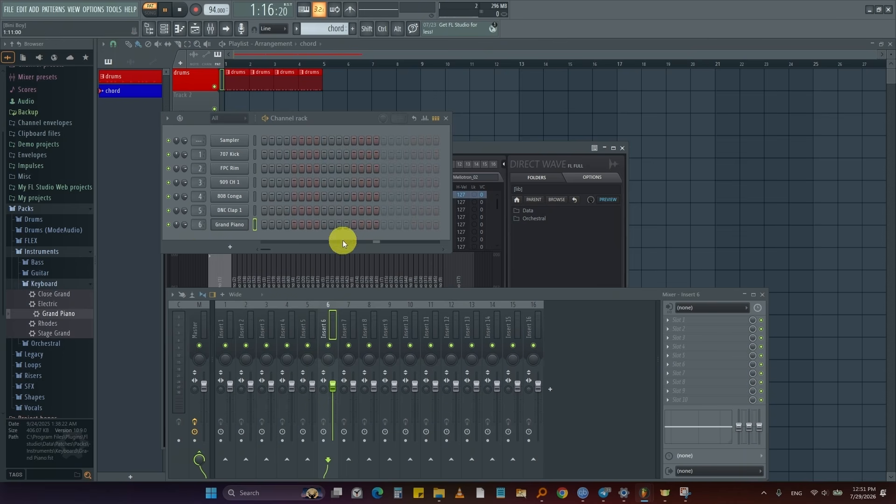
pyautogui.moveTo(335, 294); pyautogui.dragTo(341, 254)
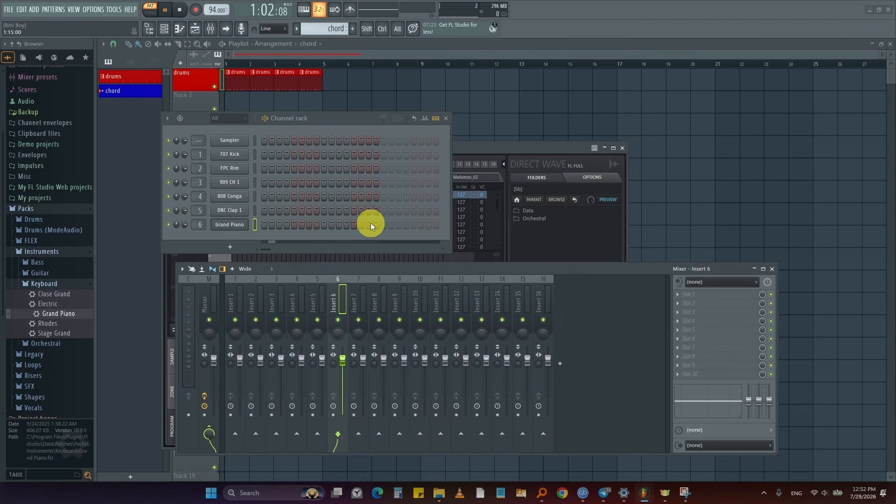
# - Try steps 1, 2, 3, 7, 8 and 10 on the Grand Piano channel, view them in the piano roll, and clear them
pyautogui.click(265, 225)
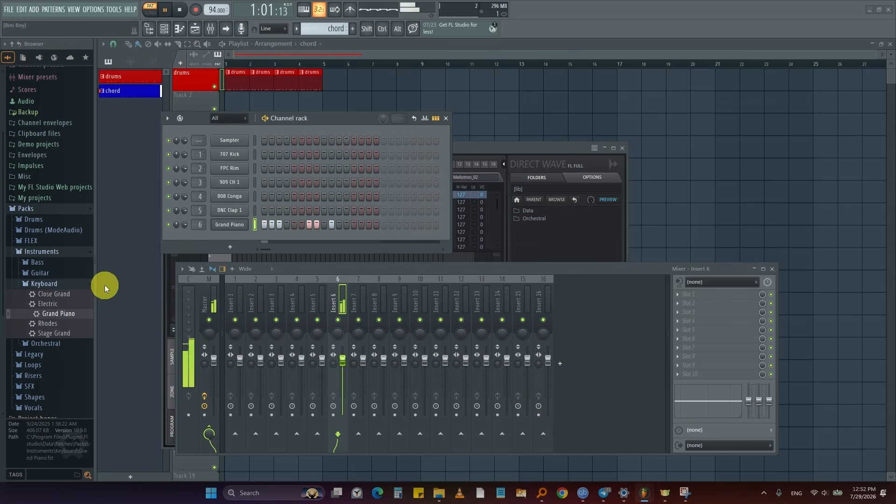
pyautogui.rightClick(231, 228)
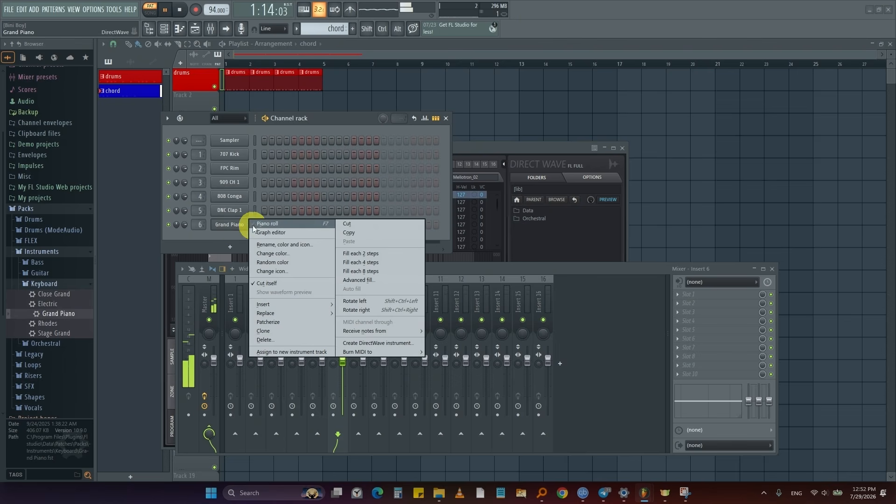
pyautogui.click(263, 224)
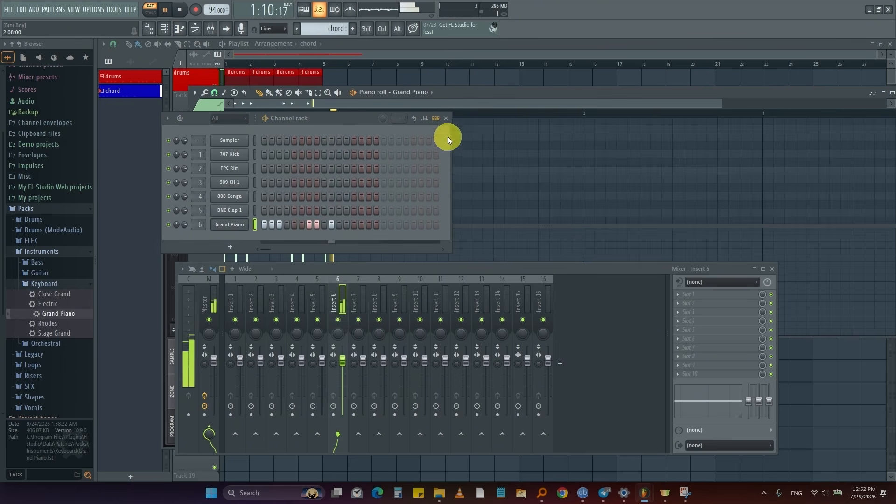
pyautogui.moveTo(326, 118); pyautogui.dragTo(285, 397)
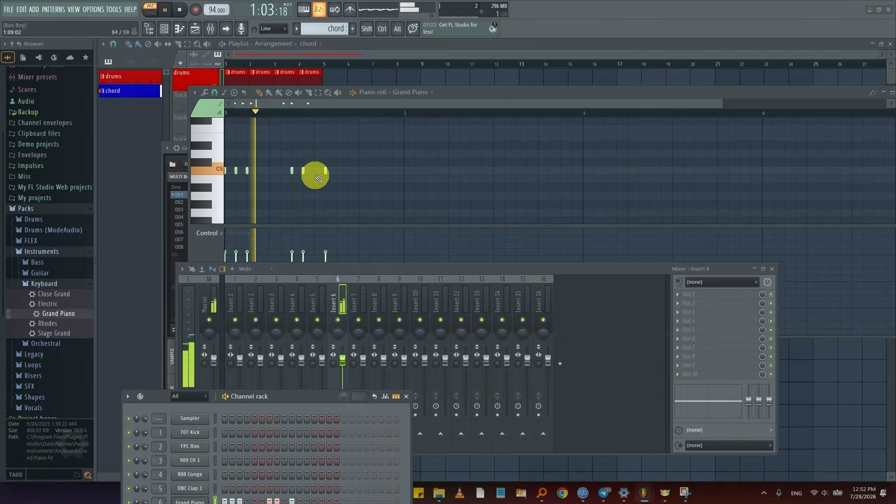
pyautogui.moveTo(311, 397); pyautogui.dragTo(319, 232)
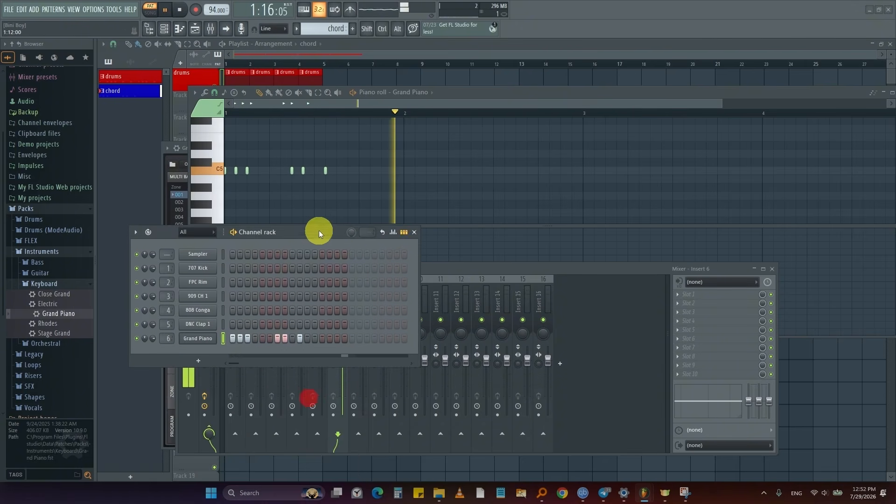
pyautogui.moveTo(317, 336); pyautogui.dragTo(224, 337)
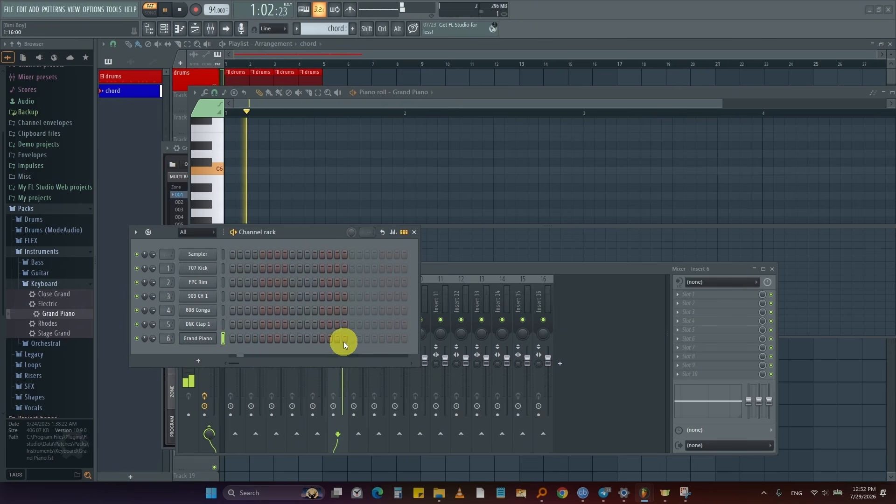
pyautogui.rightClick(205, 340)
pyautogui.click(237, 338)
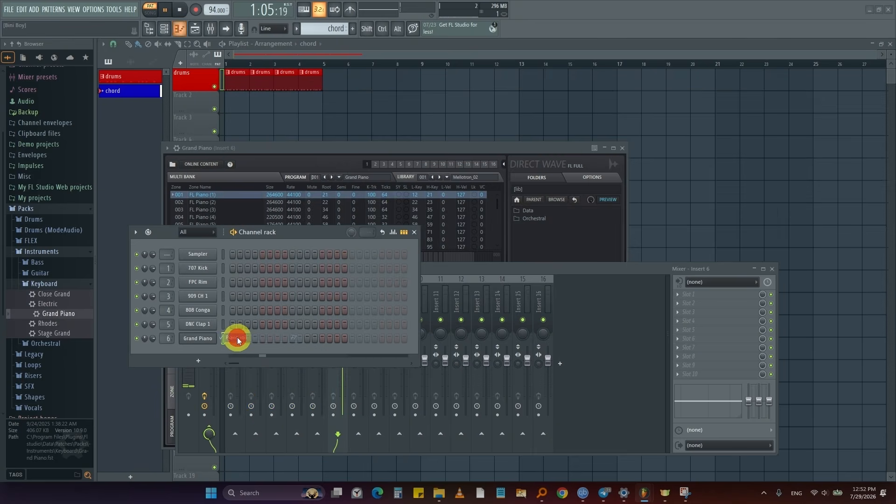
# - Open the Grand Piano channel's piano roll around C4 and clear the channel rack and Mixer out of its way
pyautogui.rightClick(205, 339)
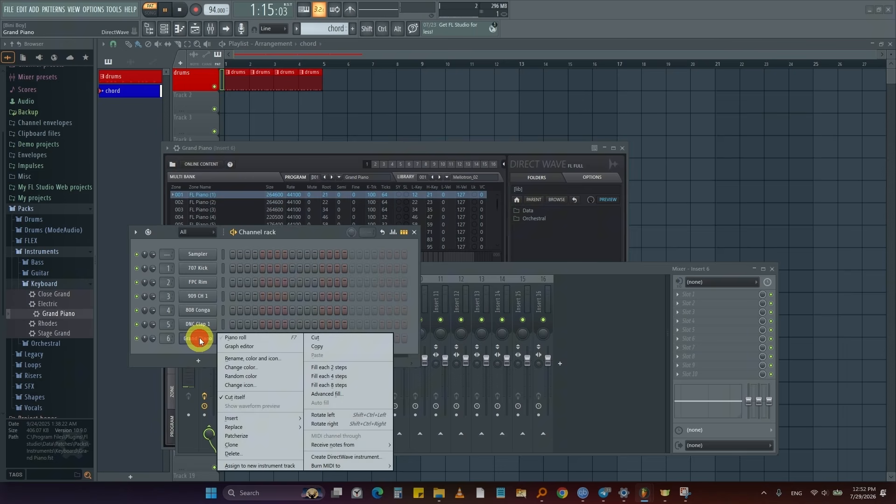
pyautogui.click(239, 338)
pyautogui.moveTo(329, 233); pyautogui.dragTo(369, 337)
pyautogui.click(376, 330)
pyautogui.moveTo(504, 276); pyautogui.dragTo(490, 386)
pyautogui.moveTo(487, 267); pyautogui.dragTo(448, 330)
pyautogui.scroll(-3, 303, 196)
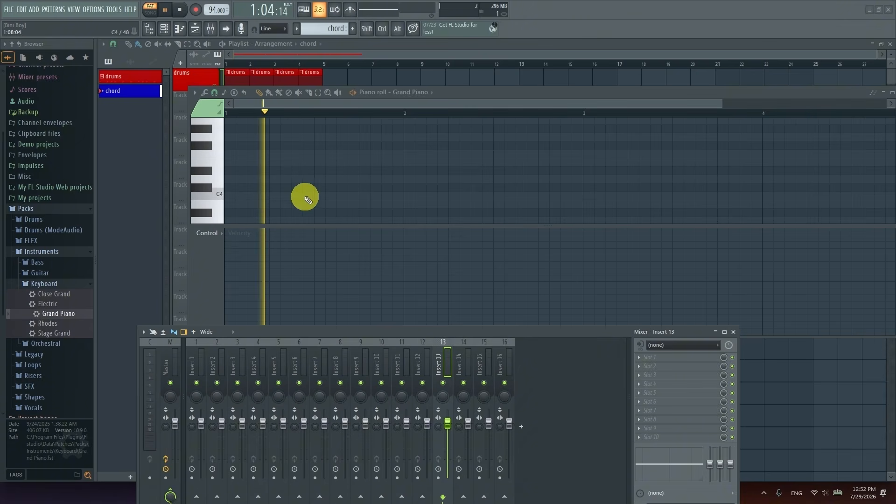
# - Draw a C4 note at the start of bar 1 and lengthen it to half a bar
pyautogui.click(232, 202)
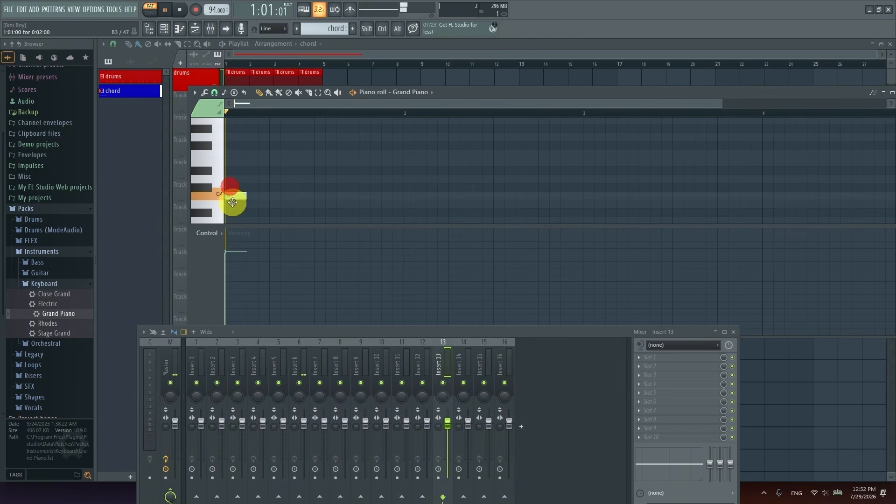
pyautogui.moveTo(234, 200); pyautogui.dragTo(233, 195)
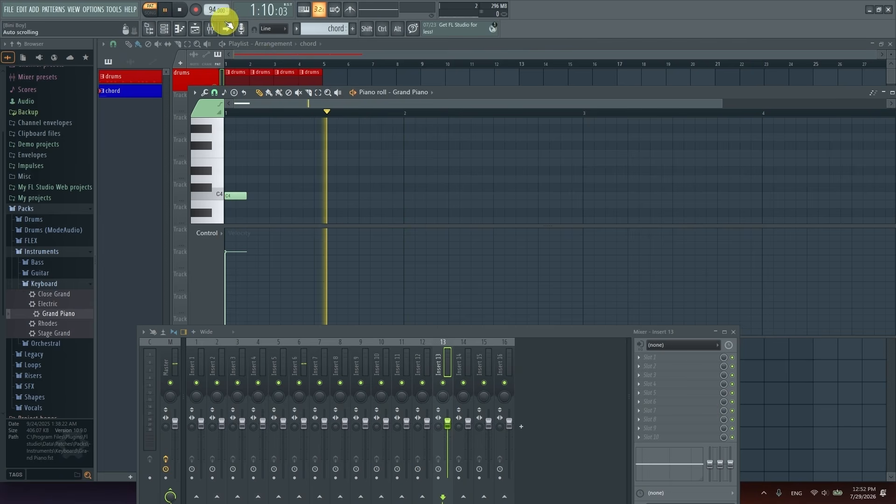
pyautogui.moveTo(245, 196); pyautogui.dragTo(320, 198)
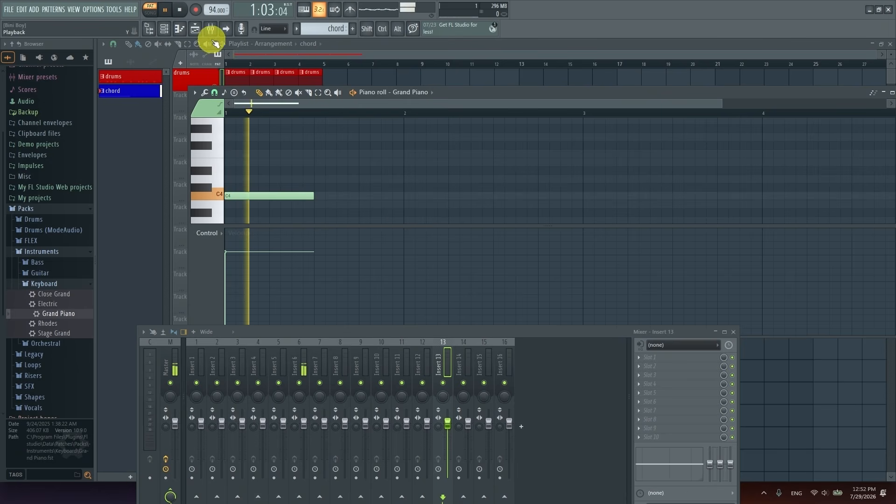
# - With playback paused in Song mode, place a chord pattern clip on playlist Track 2 across bars 1 to 4
pyautogui.click(157, 16)
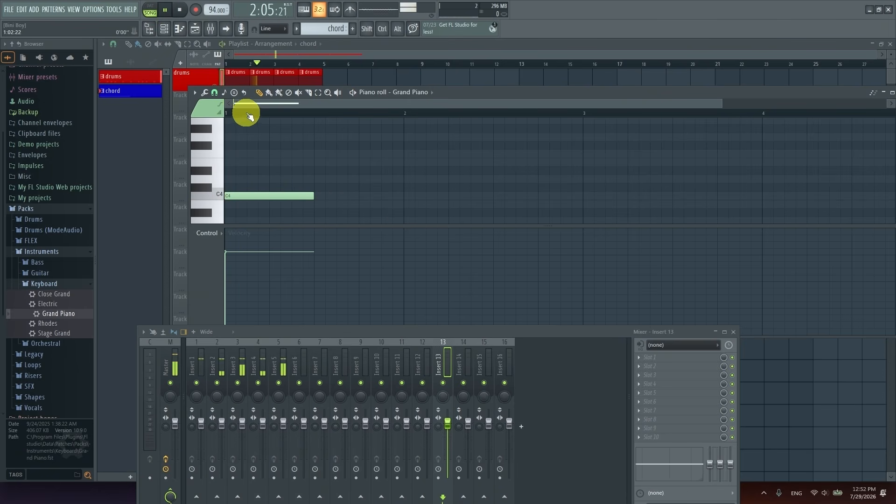
pyautogui.click(165, 10)
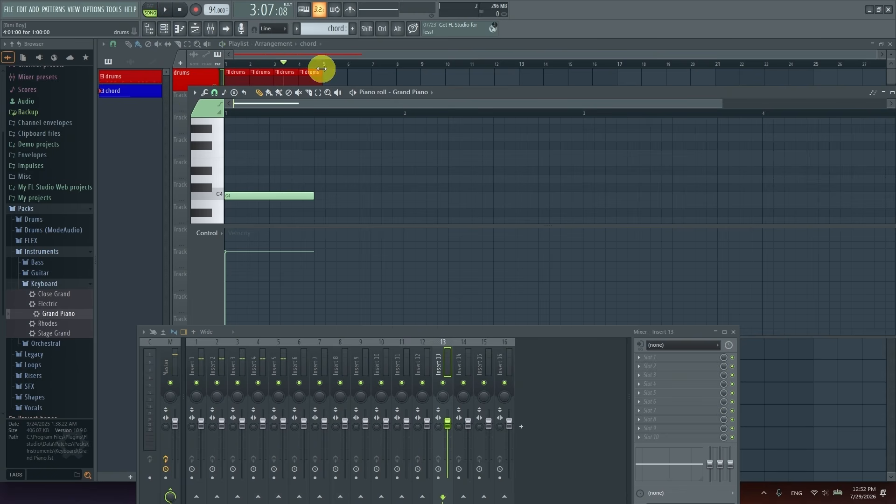
pyautogui.moveTo(478, 93); pyautogui.dragTo(475, 161)
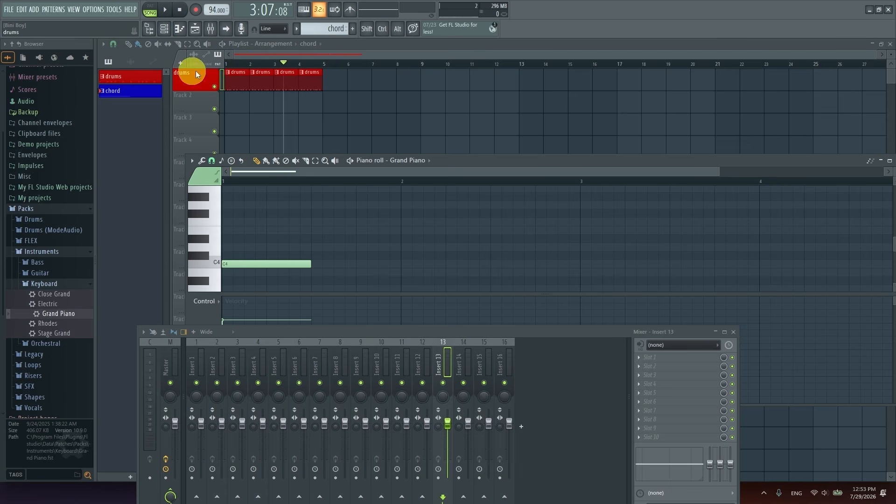
pyautogui.click(125, 96)
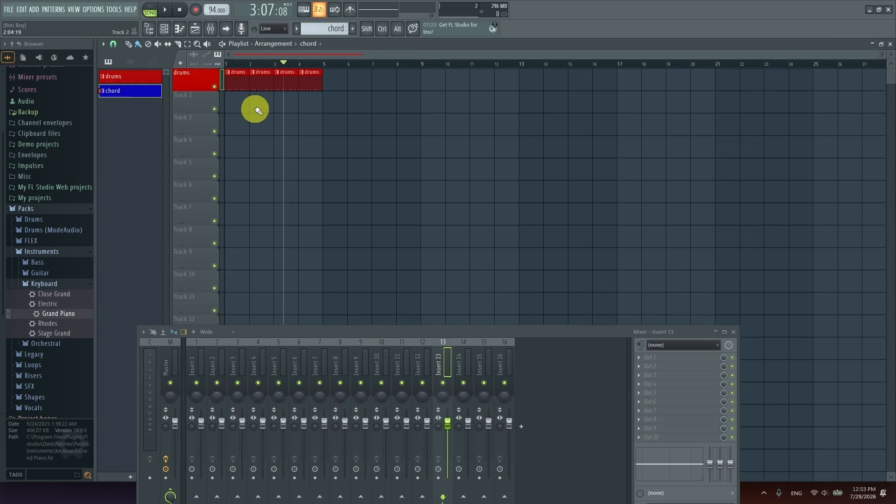
pyautogui.moveTo(126, 97); pyautogui.dragTo(235, 96)
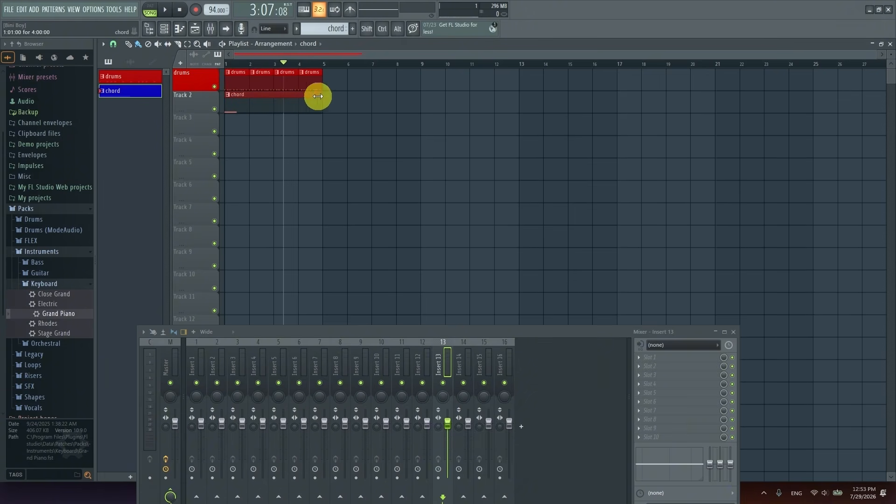
# - Reopen the chord clip in the piano roll, move its window up over the playlist, and start playback
pyautogui.doubleClick(260, 103)
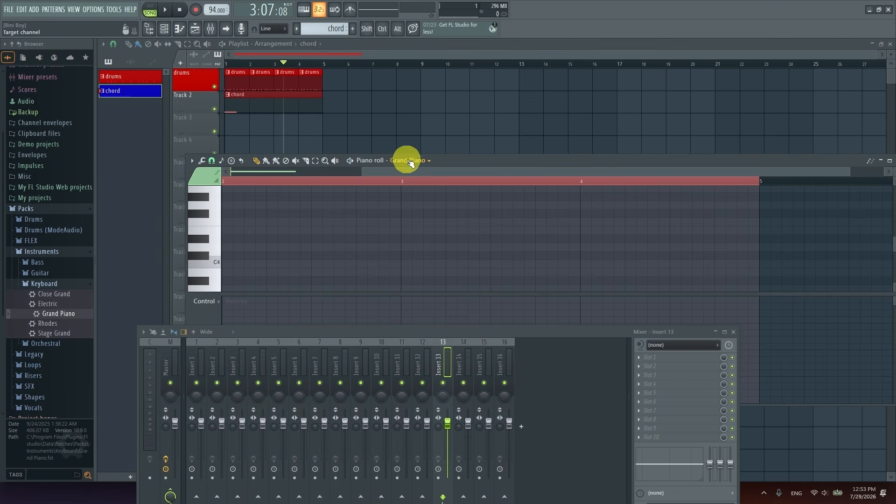
pyautogui.moveTo(474, 161)
pyautogui.mouseDown()
pyautogui.moveTo(429, 111)
pyautogui.moveTo(430, 55)
pyautogui.moveTo(450, 63)
pyautogui.mouseUp()
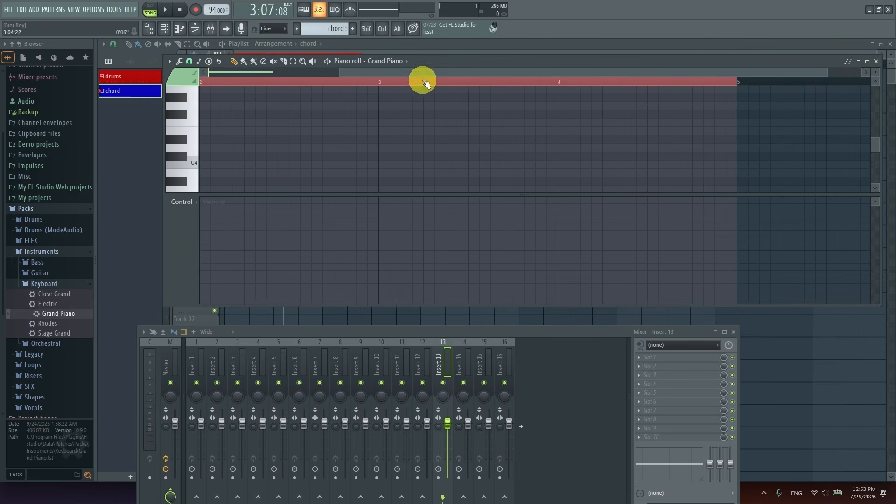
pyautogui.moveTo(677, 74); pyautogui.dragTo(416, 74)
pyautogui.press('space')
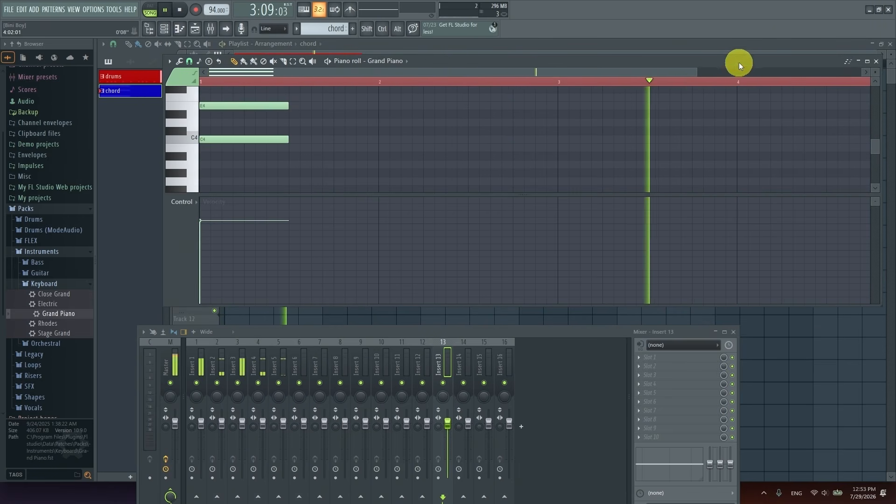
# - Try a half-bar G4 note in bar 2 of the chord clip's piano roll, and delete it
pyautogui.moveTo(827, 59); pyautogui.dragTo(810, 237)
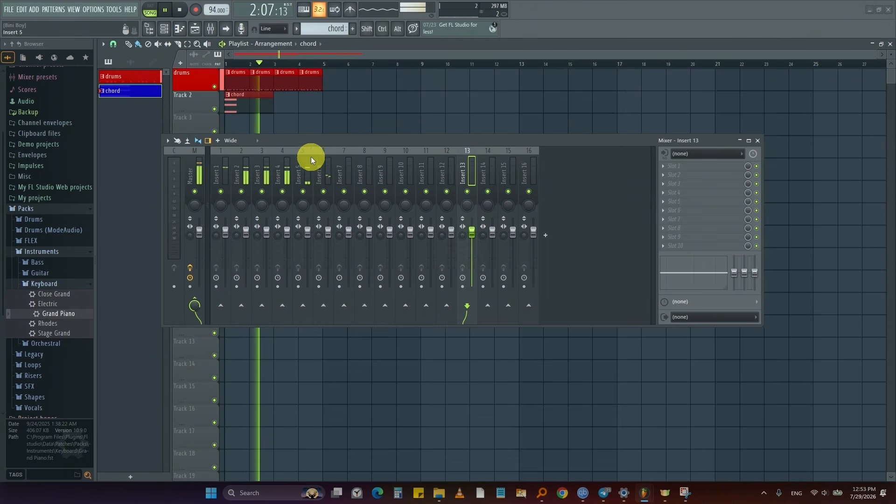
pyautogui.doubleClick(260, 103)
pyautogui.click(452, 250)
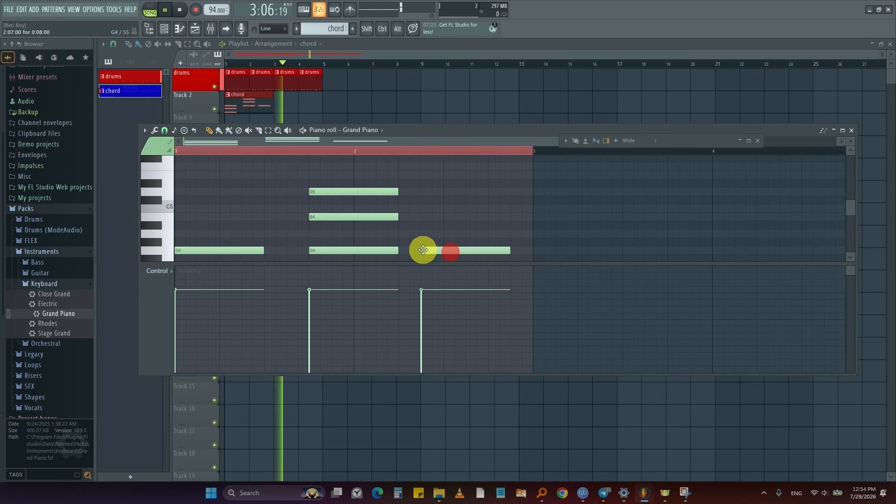
pyautogui.rightClick(425, 251)
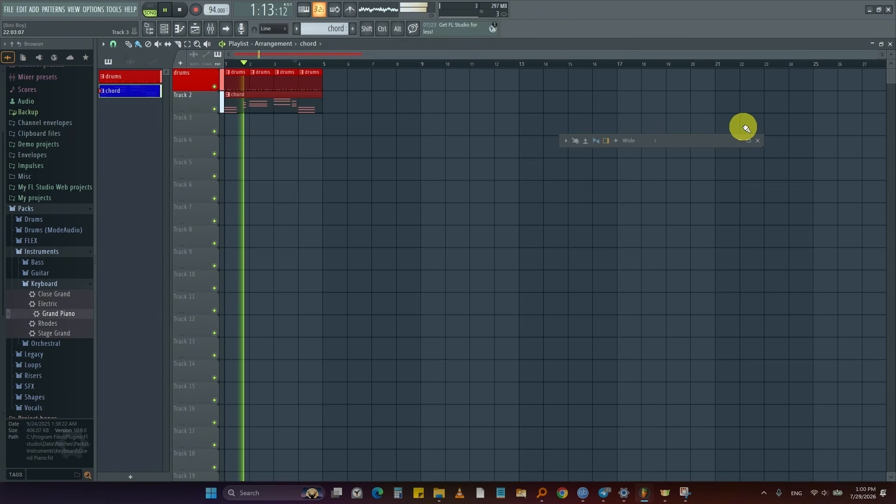
# - Close the collapsed Mixer and pause the song playback
pyautogui.click(757, 141)
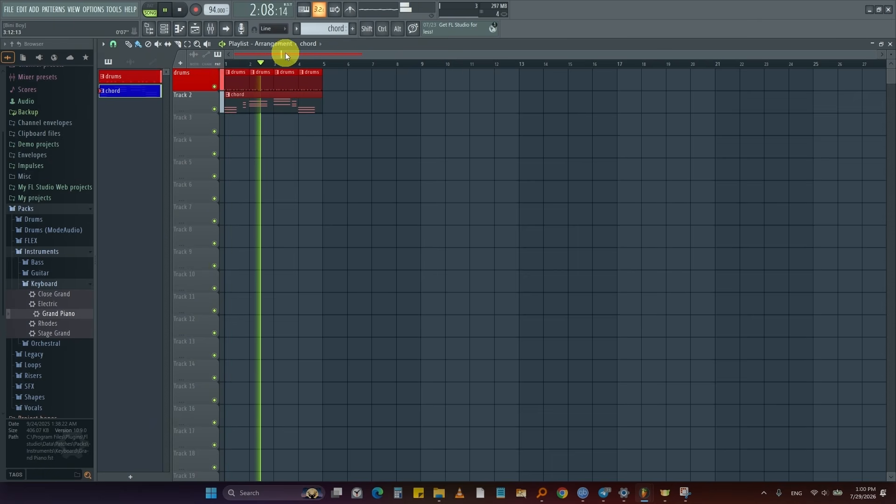
pyautogui.click(165, 10)
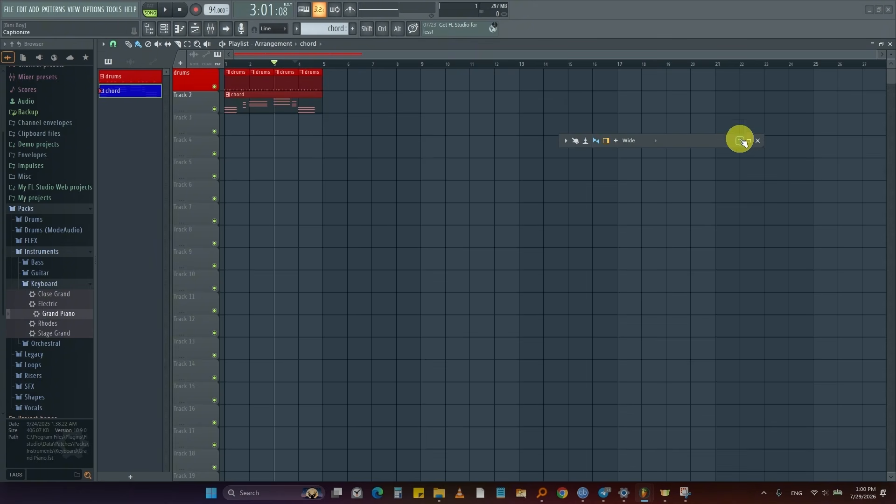
# - Restore the collapsed Mixer, widen it to show inserts 1 to 16, and move it lower over the playlist
pyautogui.click(742, 141)
pyautogui.click(881, 7)
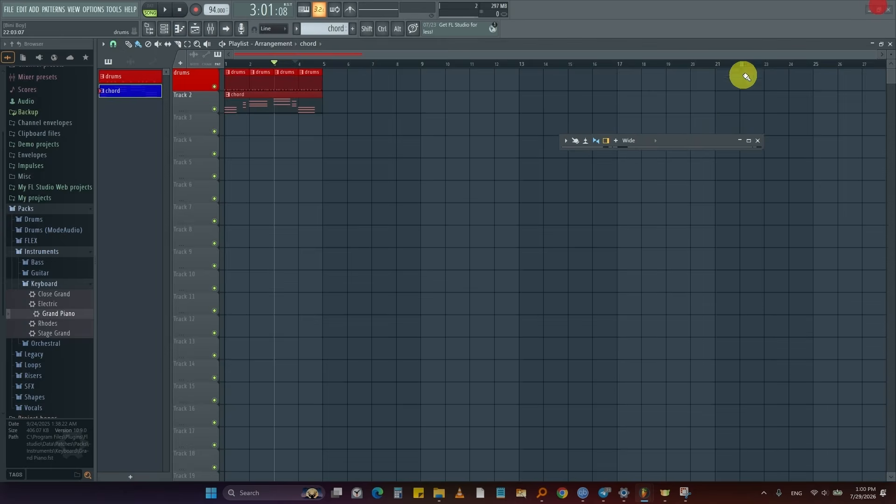
pyautogui.click(666, 148)
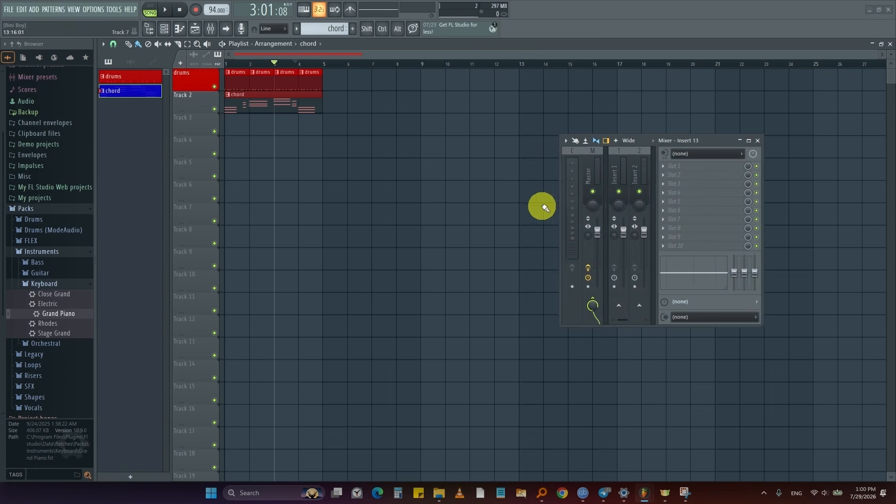
pyautogui.moveTo(559, 194); pyautogui.dragTo(127, 211)
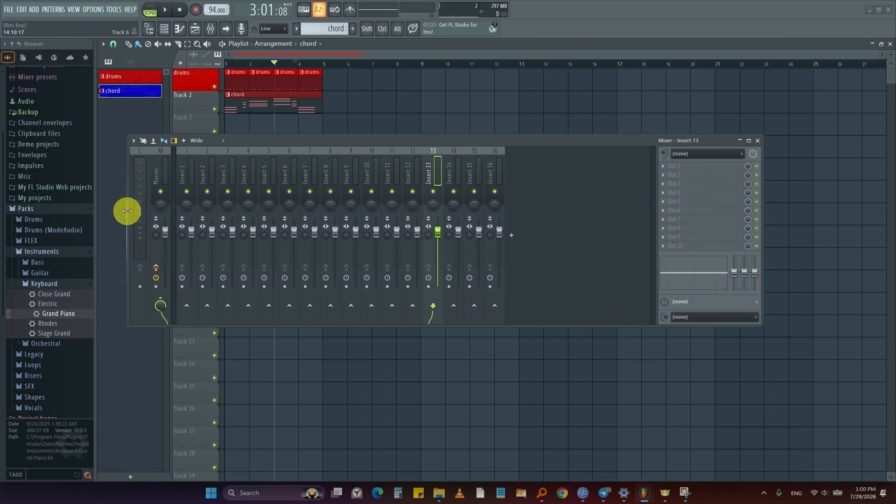
pyautogui.moveTo(405, 139); pyautogui.dragTo(505, 191)
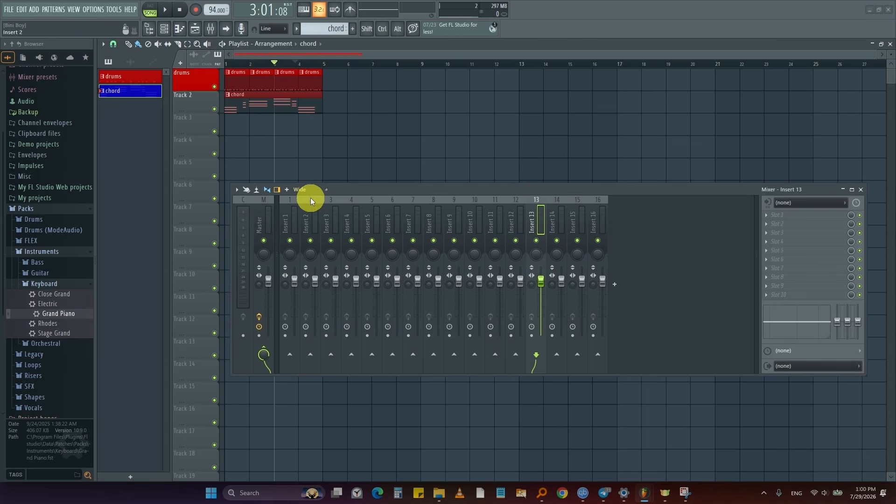
# - Start the song playback and add a separator before mixer track Insert 6 to set the drum inserts apart
pyautogui.click(285, 228)
pyautogui.press('space')
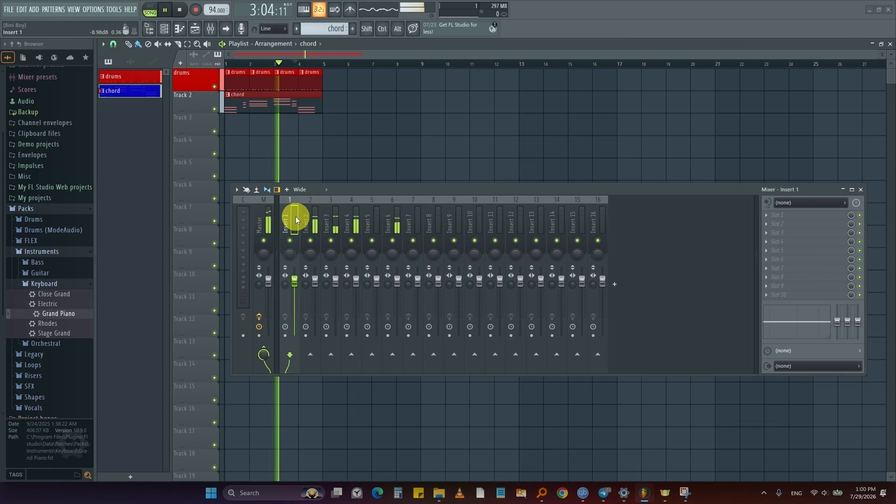
pyautogui.rightClick(393, 224)
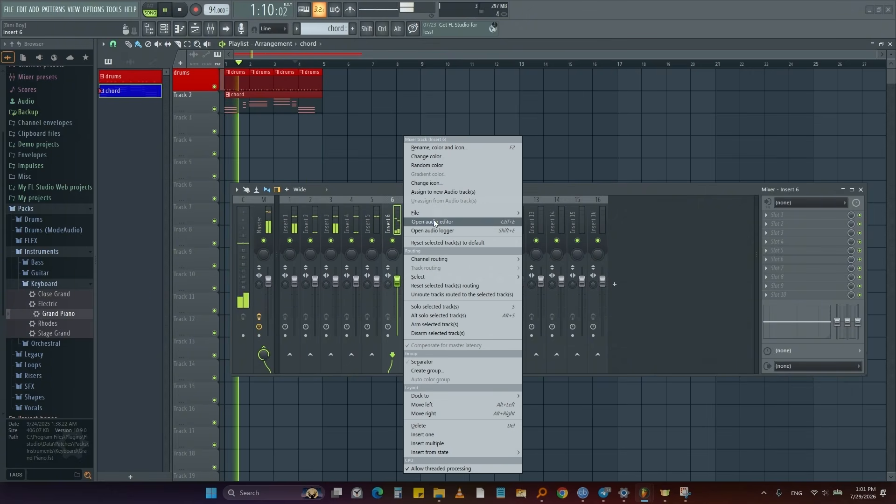
pyautogui.click(372, 221)
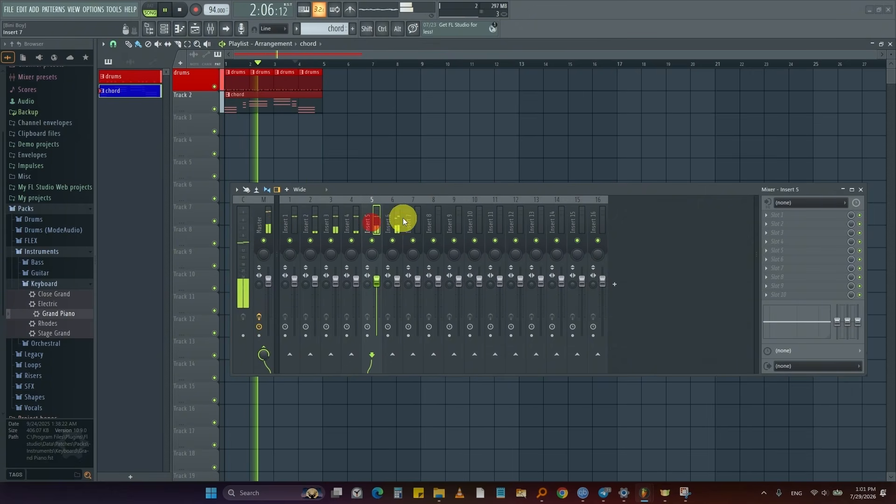
pyautogui.click(397, 223)
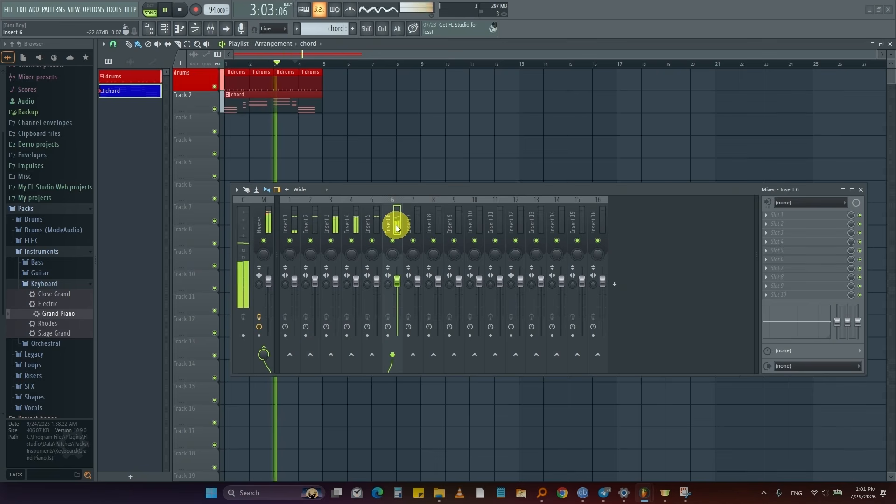
pyautogui.rightClick(395, 225)
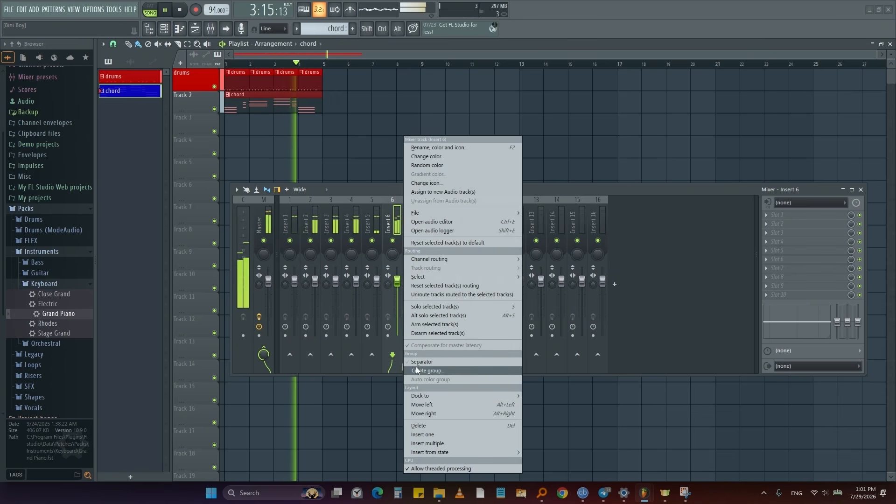
pyautogui.click(410, 379)
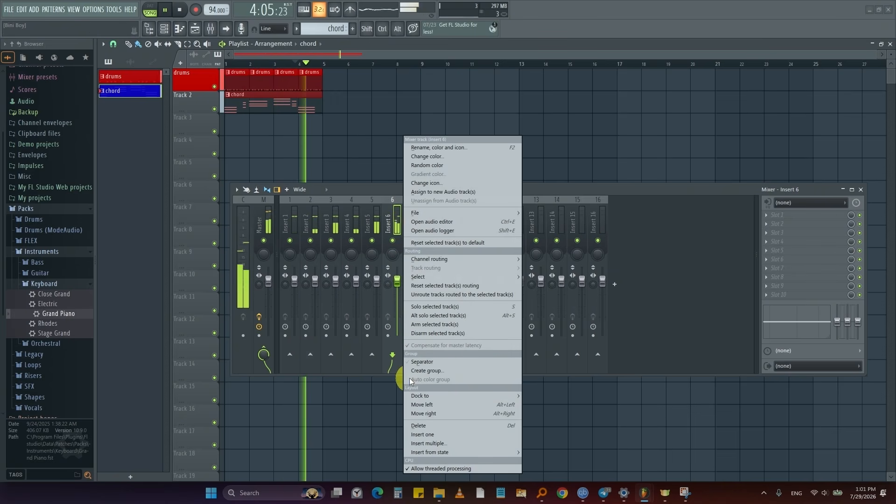
pyautogui.click(433, 371)
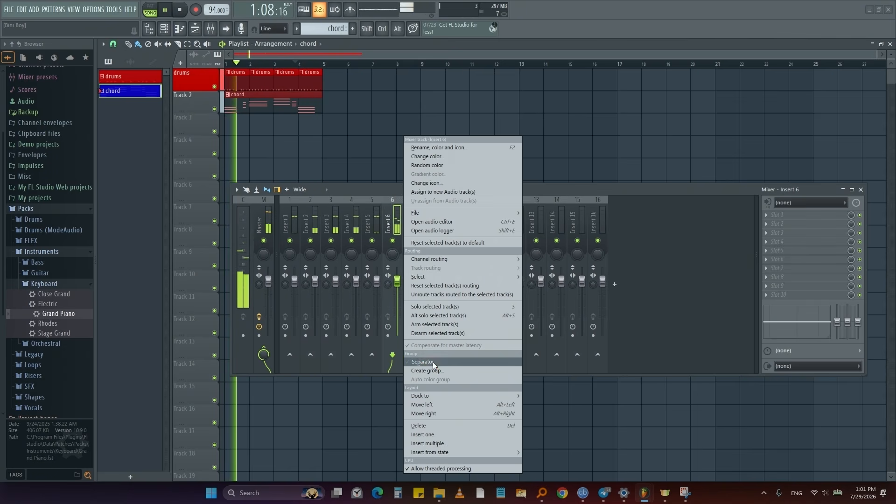
pyautogui.click(433, 363)
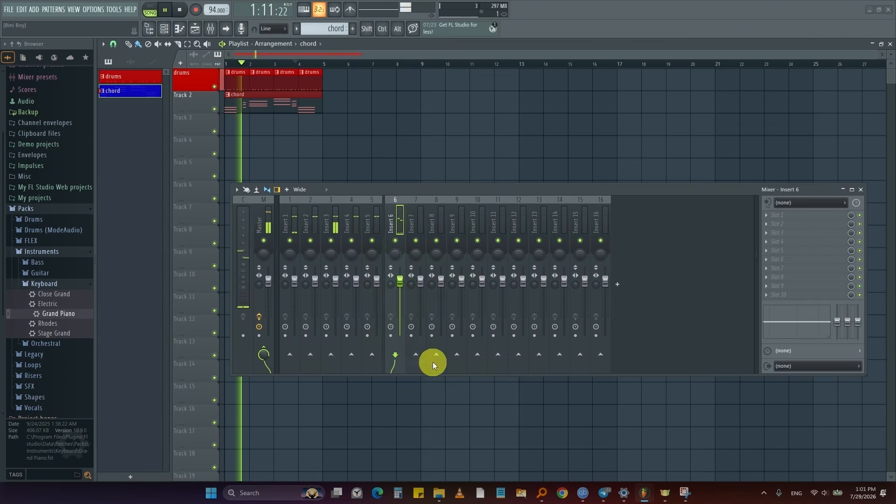
# - Rename mixer track Insert 1 as kick and colour it Fire Brick red (187, 5, 0)
pyautogui.click(369, 223)
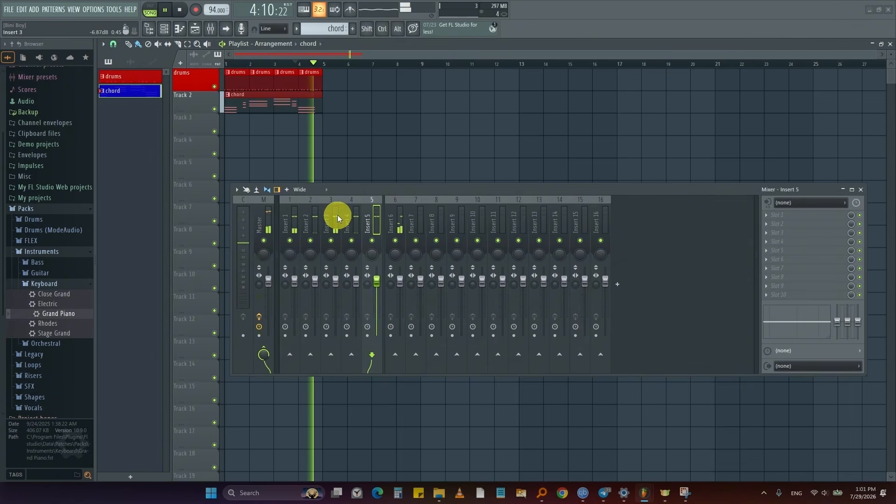
pyautogui.click(290, 214)
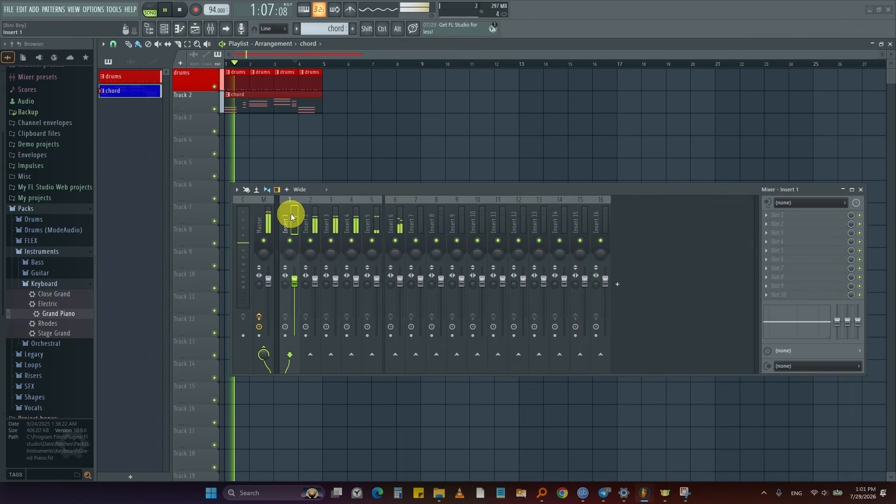
pyautogui.rightClick(291, 216)
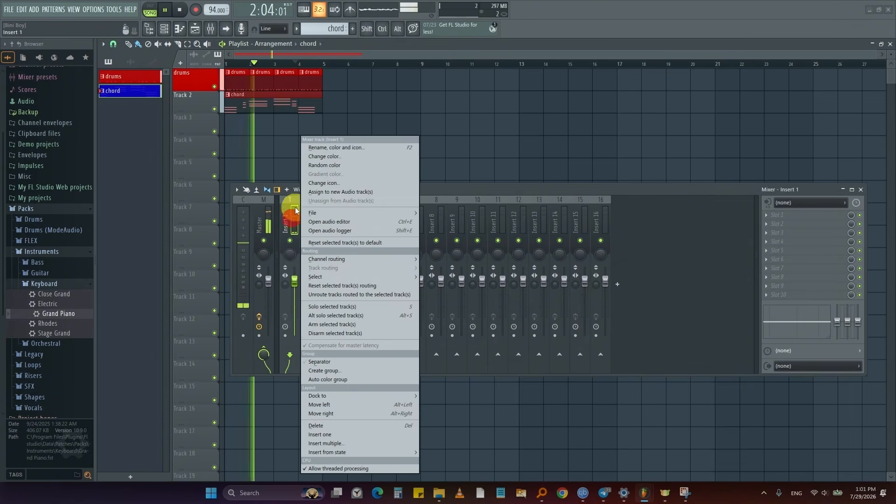
pyautogui.click(331, 148)
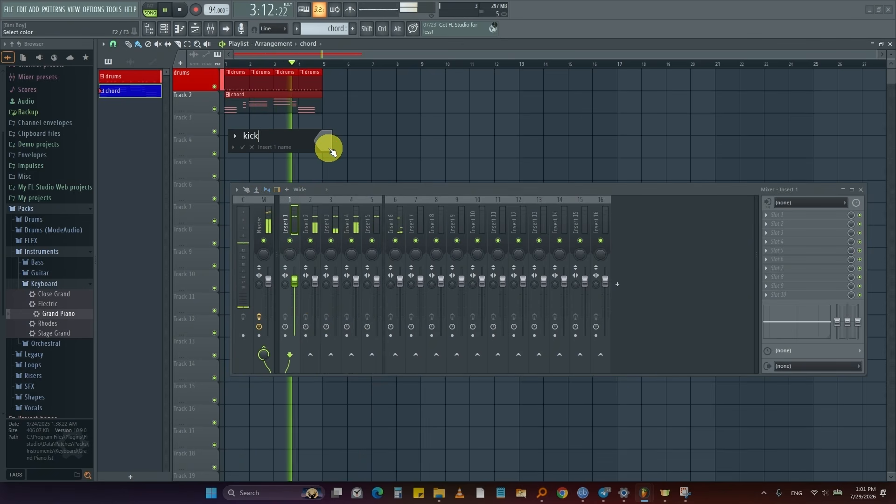
pyautogui.click(333, 152)
pyautogui.click(368, 289)
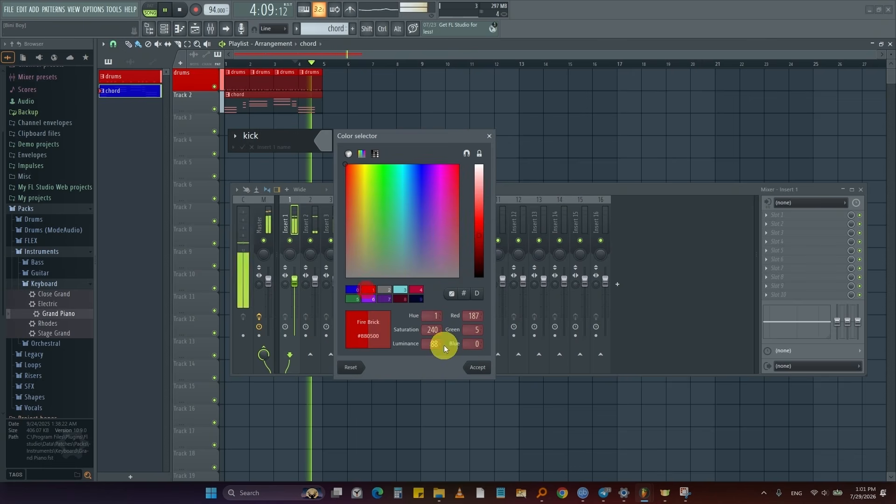
pyautogui.click(474, 370)
pyautogui.press('Return')
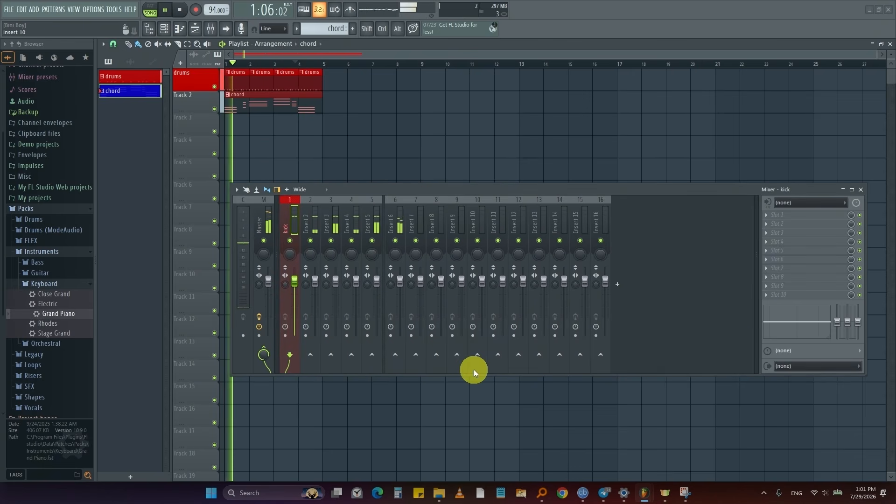
# - Rename mixer track Insert 2 as Rim and give it the same red colour as the kick track
pyautogui.rightClick(316, 221)
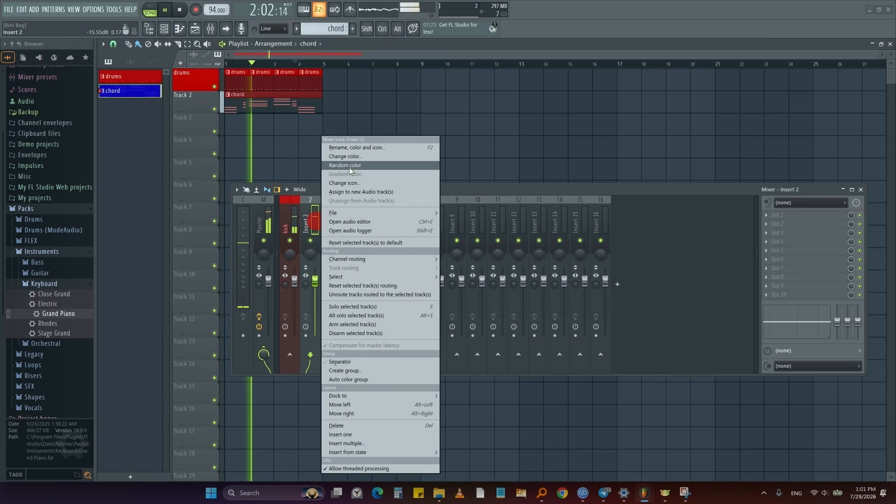
pyautogui.click(360, 149)
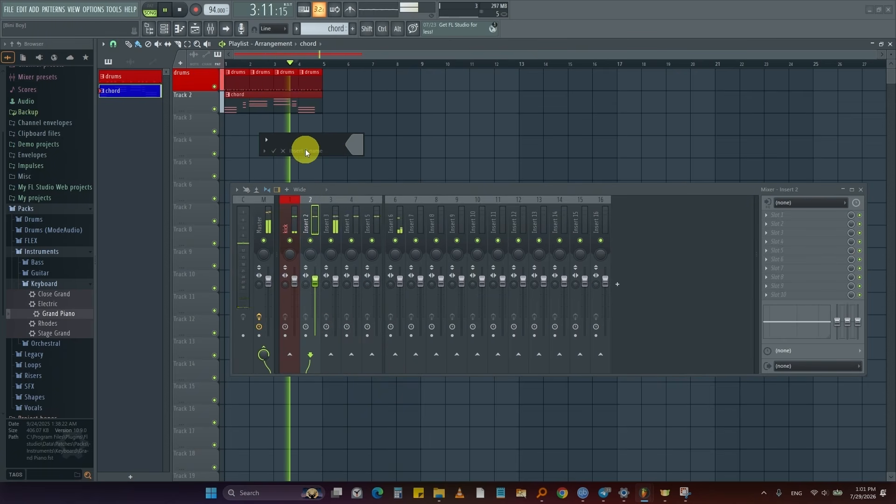
pyautogui.write('Rm')
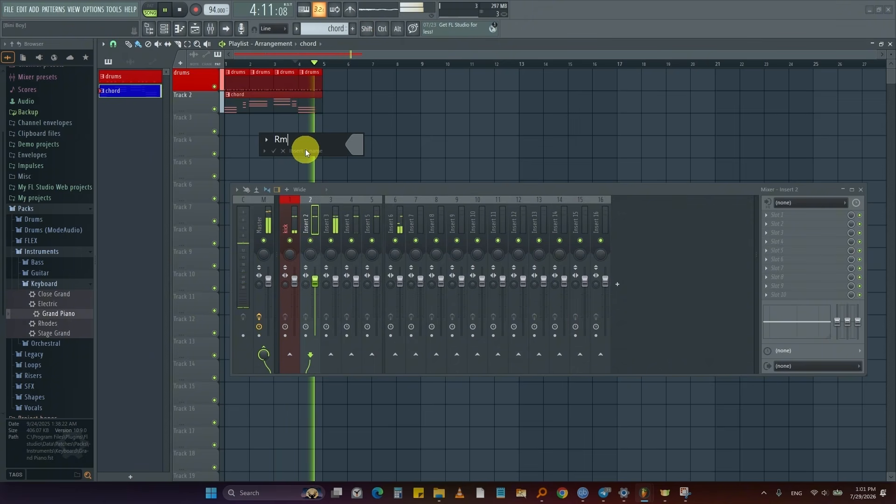
pyautogui.press('BackSpace')
pyautogui.write('im')
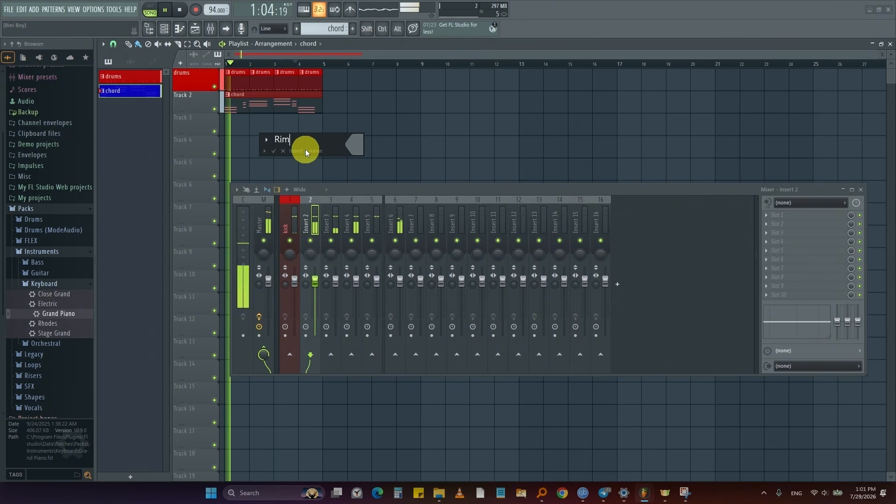
pyautogui.click(353, 146)
pyautogui.click(383, 293)
pyautogui.click(508, 371)
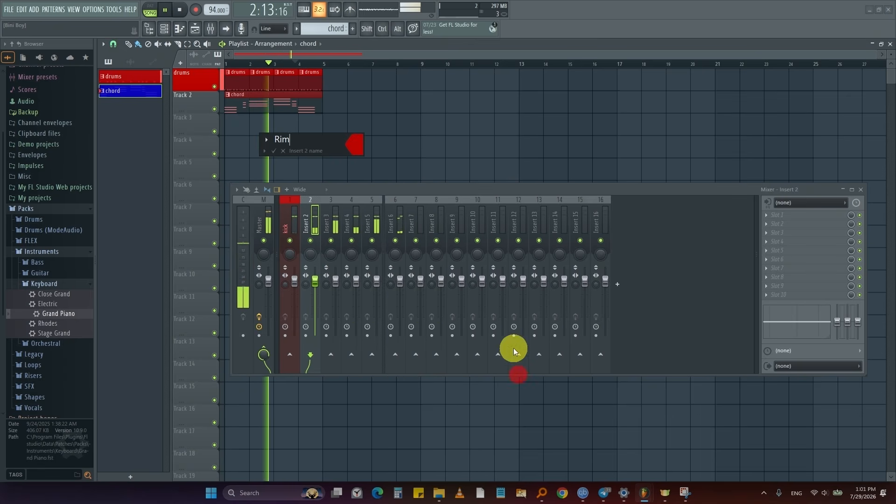
pyautogui.press('Return')
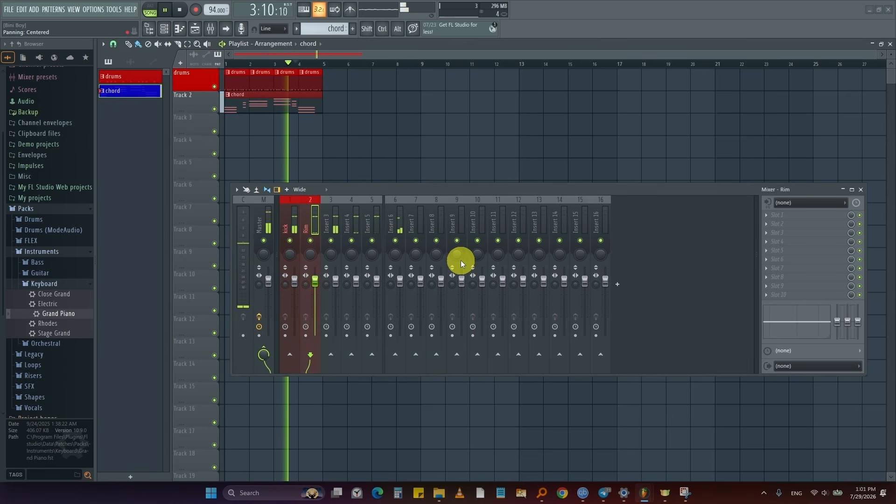
# - Rename mixer track Insert 3 as hi hat and colour it red like the kick and Rim tracks
pyautogui.rightClick(339, 214)
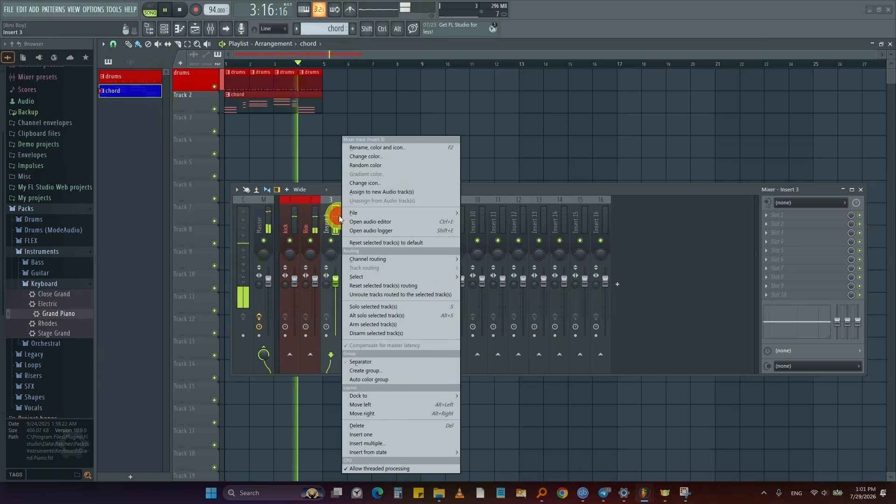
pyautogui.click(376, 148)
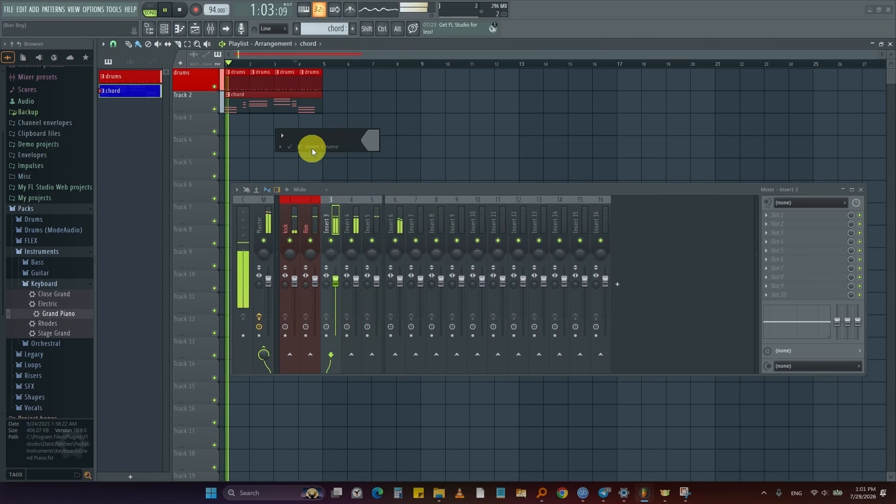
pyautogui.write('hi hat')
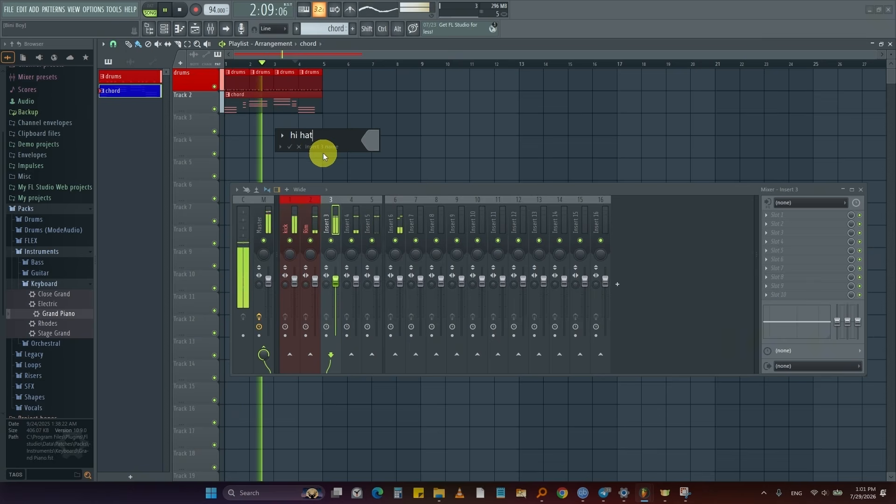
pyautogui.click(371, 139)
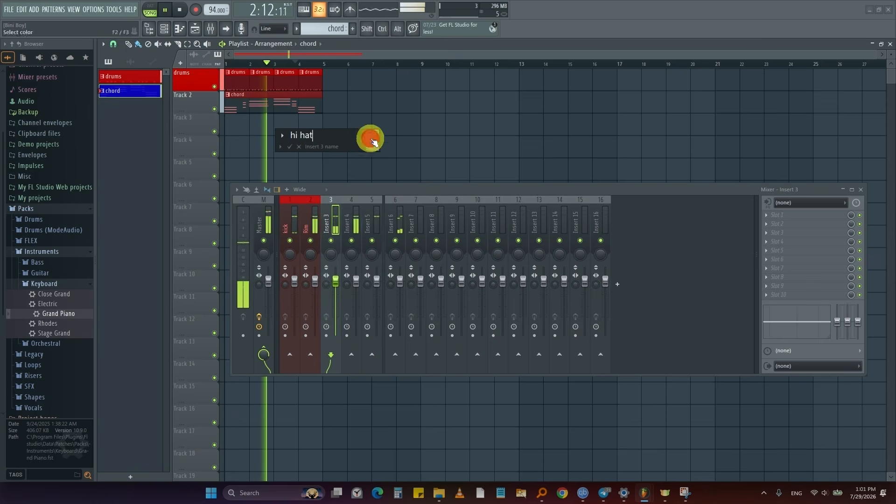
pyautogui.click(400, 290)
pyautogui.click(528, 366)
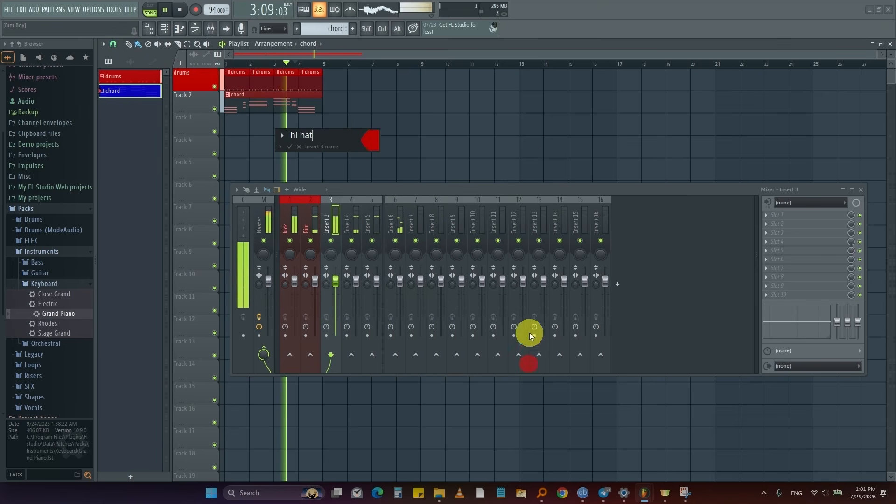
pyautogui.press('Return')
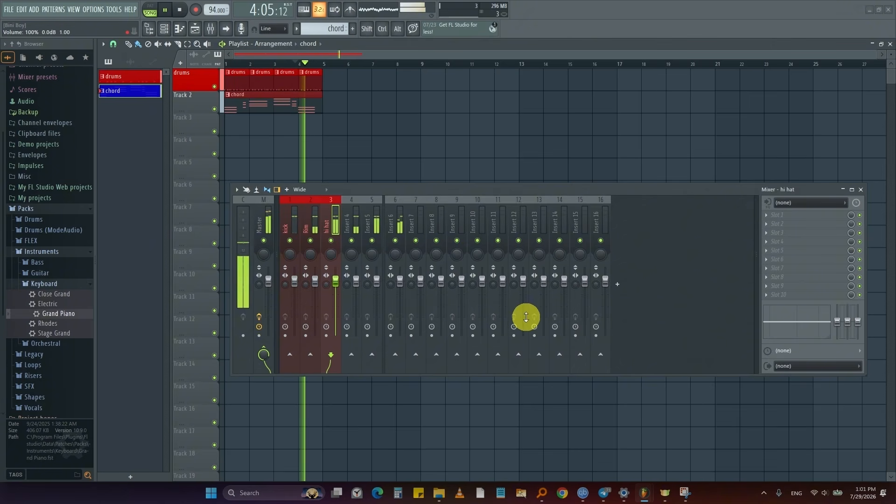
pyautogui.rightClick(355, 215)
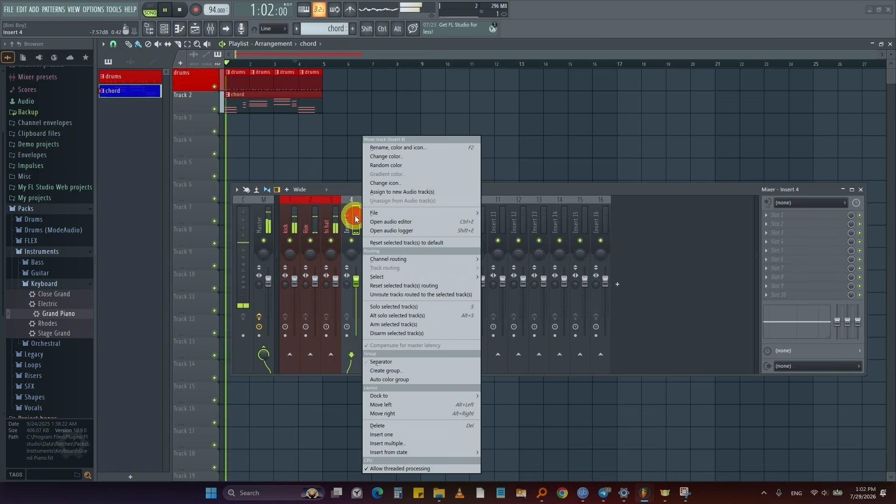
pyautogui.click(382, 147)
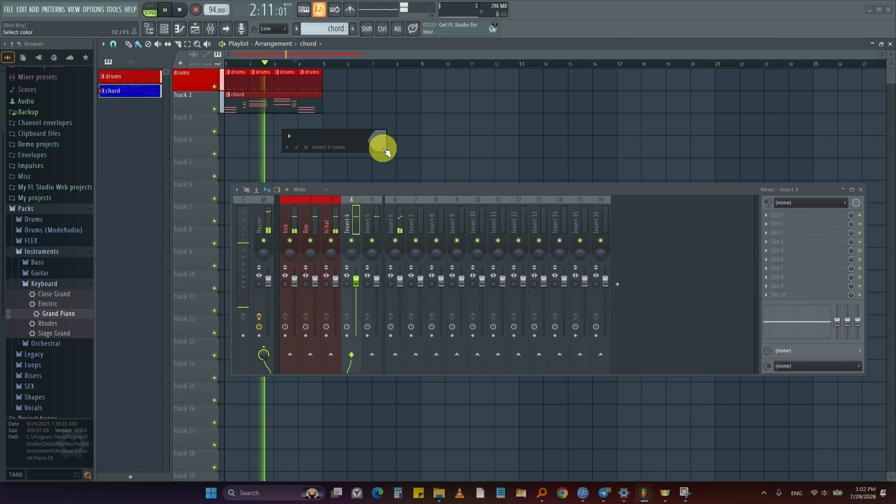
pyautogui.write('C')
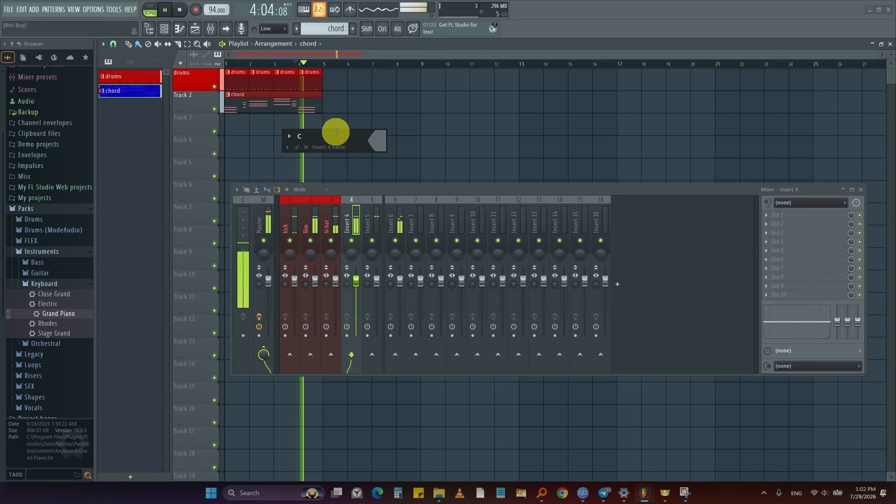
pyautogui.click(306, 147)
# - Solo mixer track Insert 4 during playback to identify which sound is routed to it
pyautogui.rightClick(352, 240)
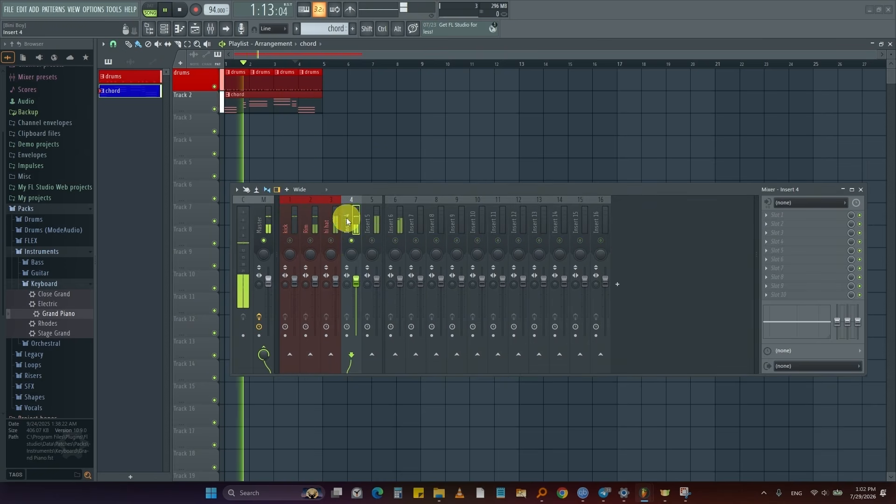
pyautogui.rightClick(351, 241)
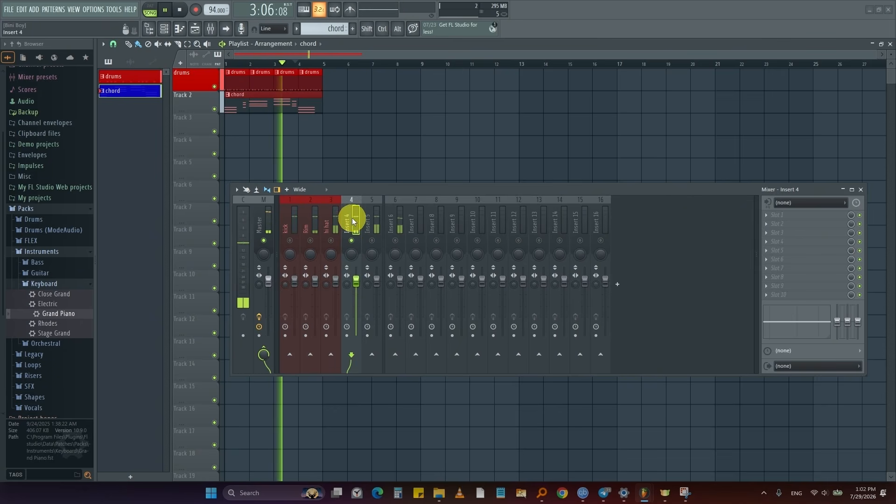
# - Unsolo mixer track Insert 4, rename it as Conga and colour it Fire Brick red (187, 5, 0)
pyautogui.rightClick(351, 241)
pyautogui.rightClick(352, 223)
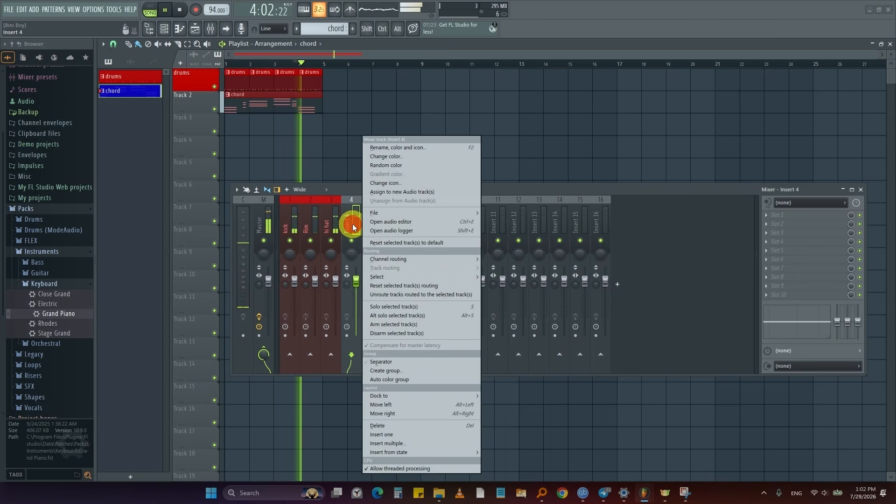
pyautogui.click(388, 148)
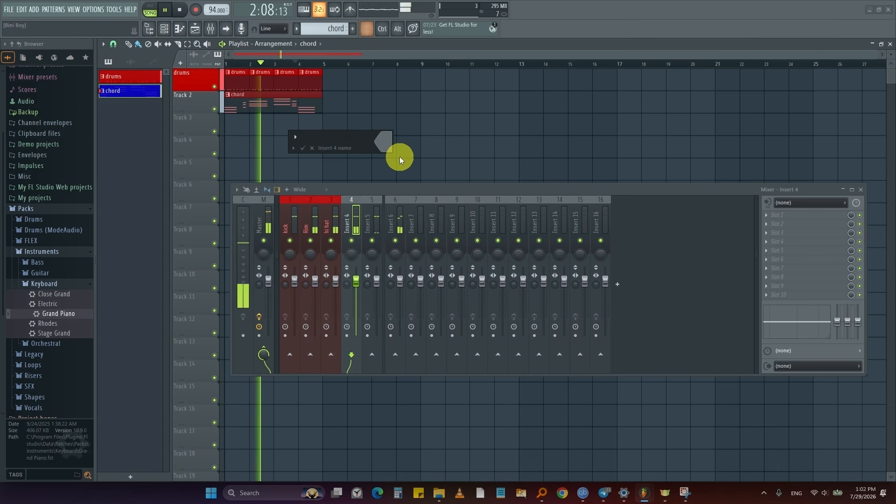
pyautogui.write('Conga')
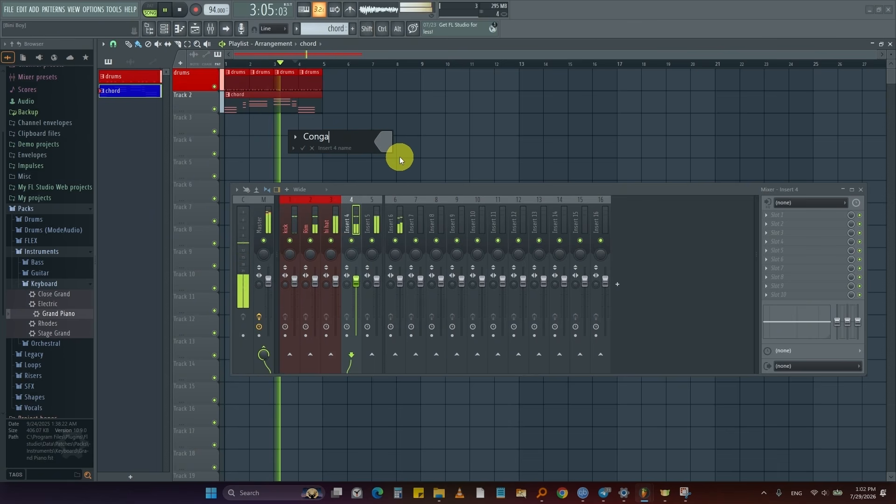
pyautogui.click(380, 140)
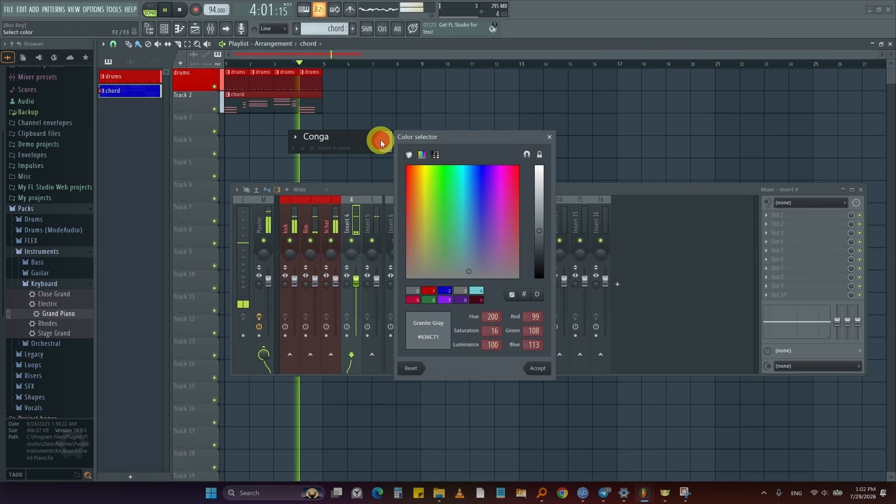
pyautogui.click(431, 292)
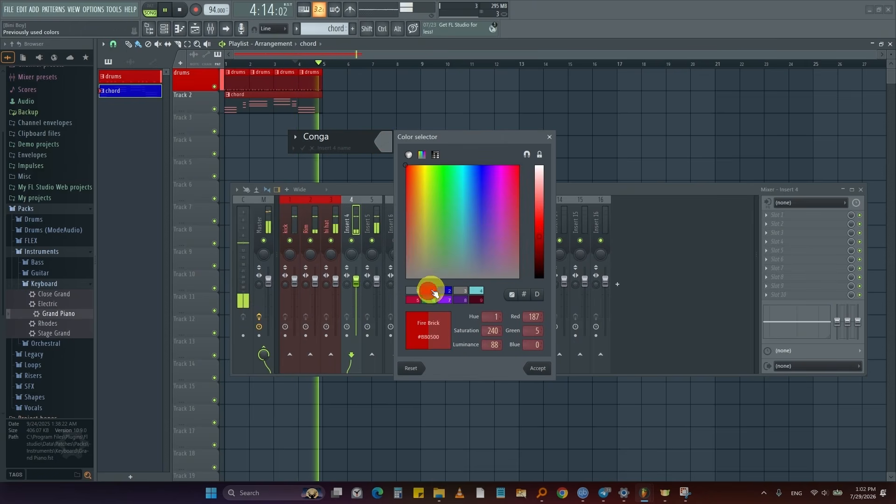
pyautogui.click(536, 367)
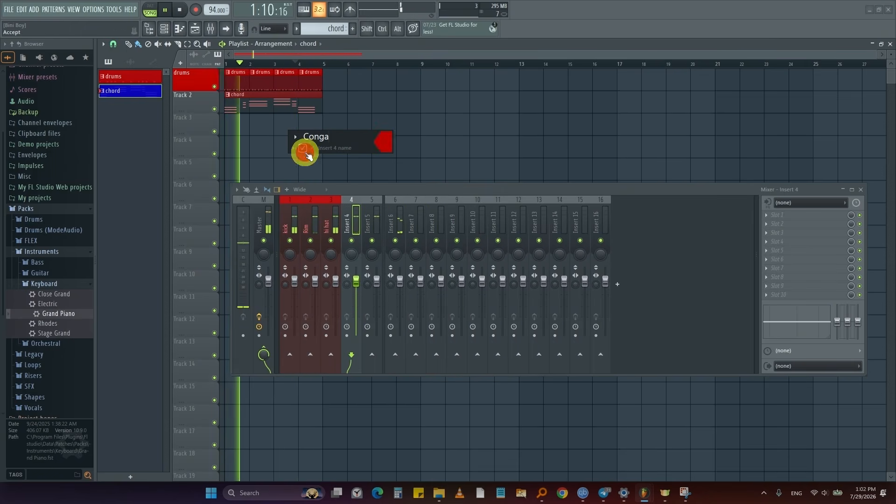
pyautogui.press('Return')
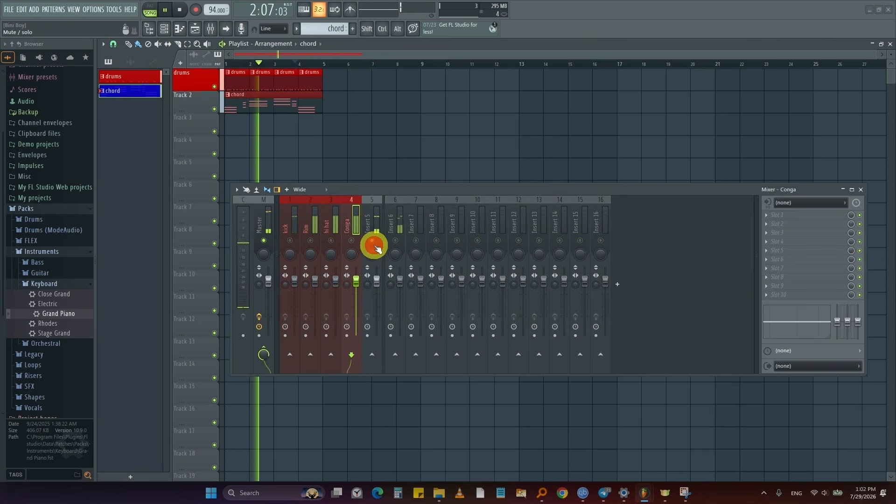
# - Rename mixer track Insert 5 as Clap and give it the same Fire Brick red as the other drum tracks
pyautogui.rightClick(373, 221)
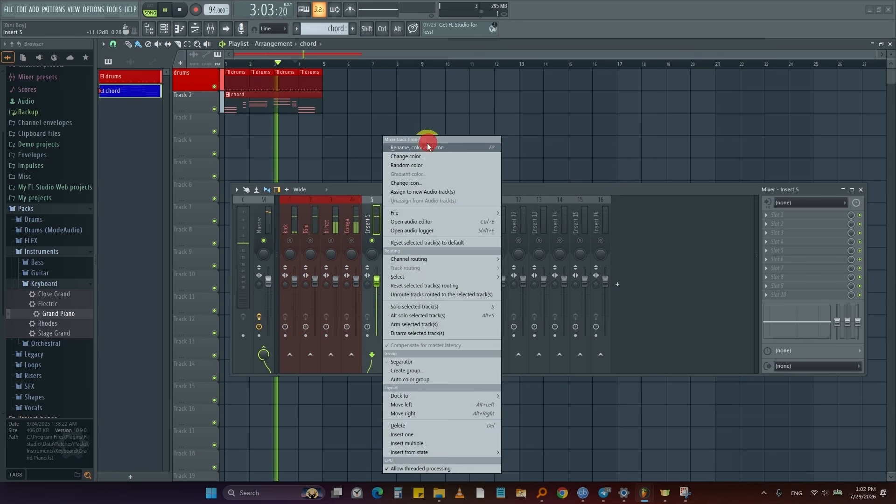
pyautogui.click(427, 147)
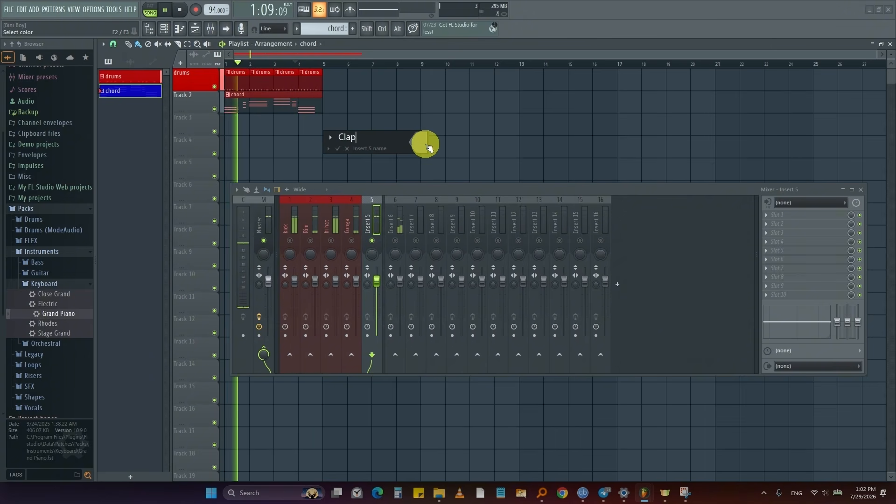
pyautogui.click(425, 144)
pyautogui.click(448, 291)
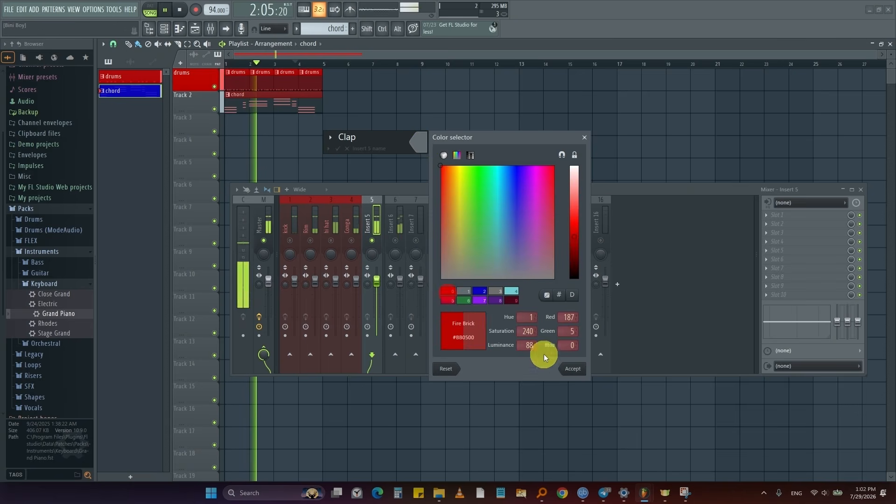
pyautogui.click(572, 368)
pyautogui.click(337, 147)
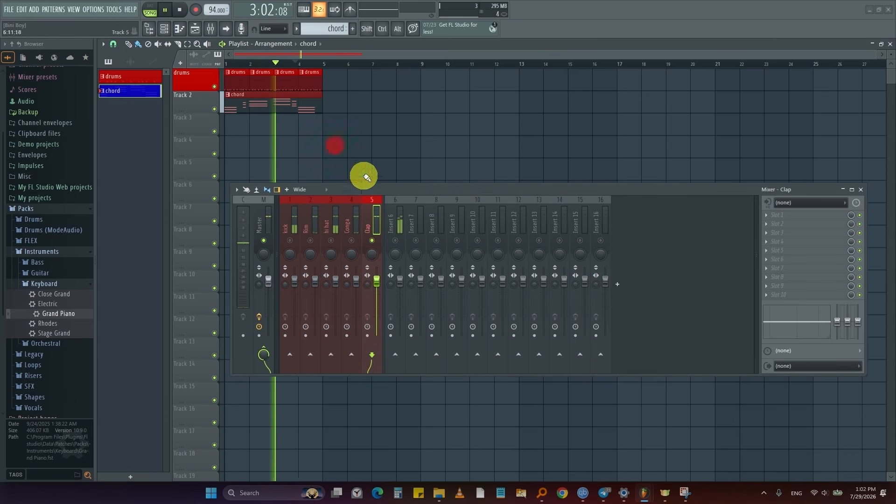
# - Rename mixer track Insert 6 as chord and colour it with the previously used blue
pyautogui.rightClick(399, 222)
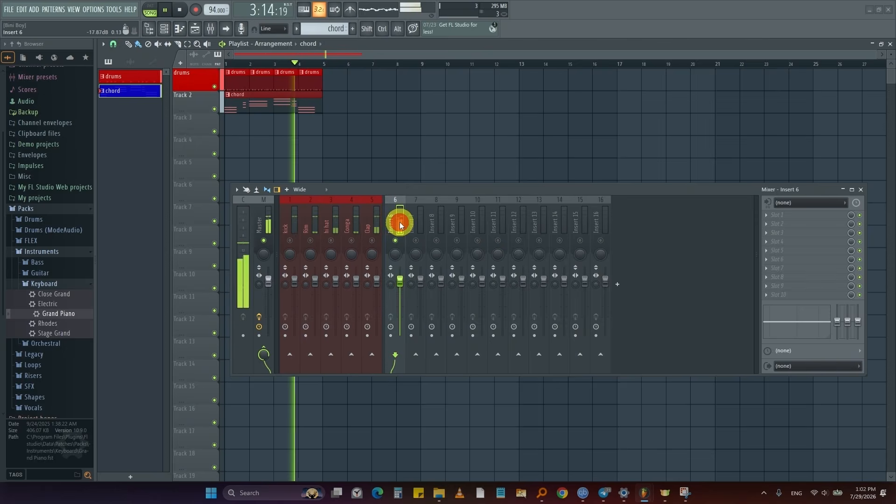
pyautogui.click(400, 225)
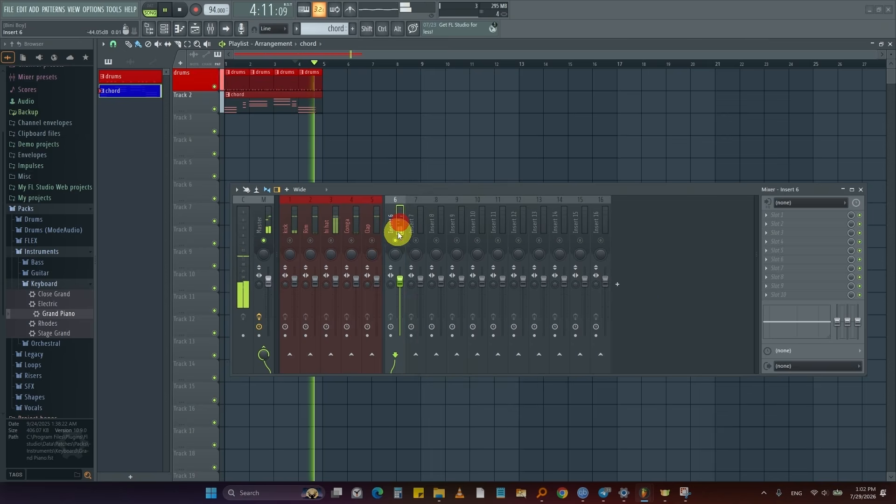
pyautogui.rightClick(397, 232)
pyautogui.click(436, 147)
pyautogui.write('c')
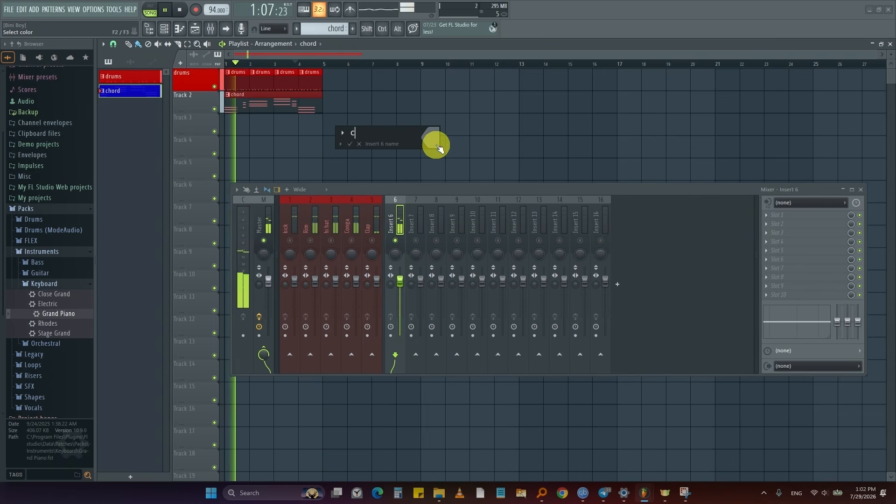
pyautogui.write('hord')
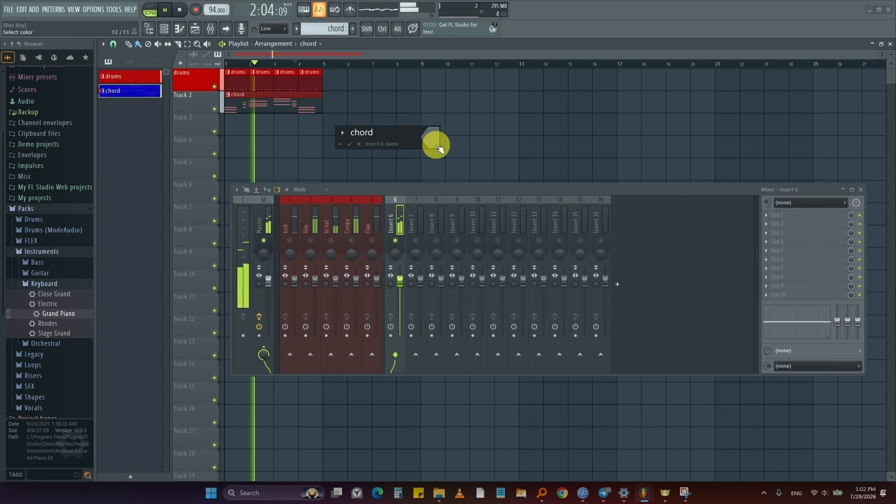
pyautogui.click(435, 143)
pyautogui.click(459, 289)
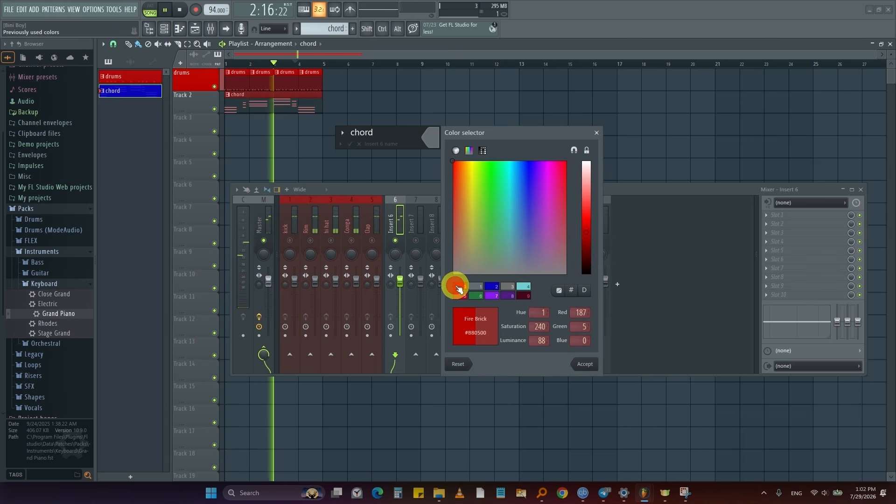
pyautogui.click(490, 286)
pyautogui.click(581, 365)
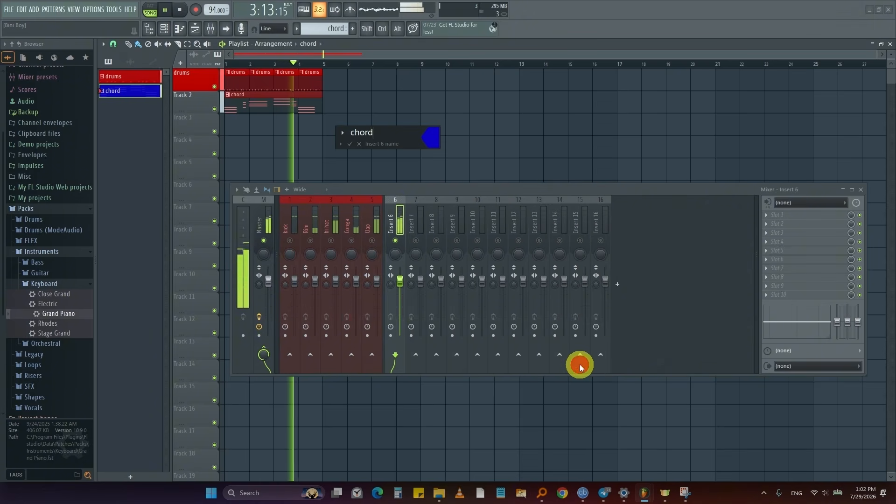
pyautogui.press('Return')
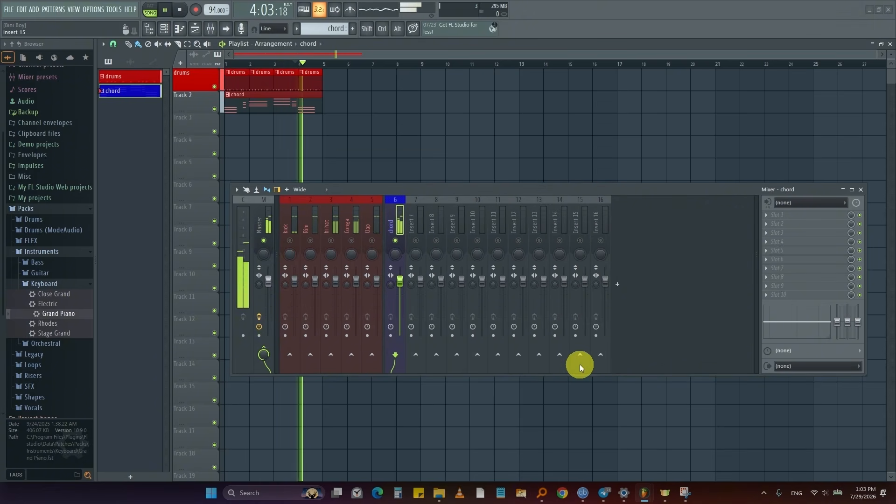
# - Unsolo the chord track and lower the volume faders of hi hat, Rim slightly, and chord during playback
pyautogui.rightClick(395, 240)
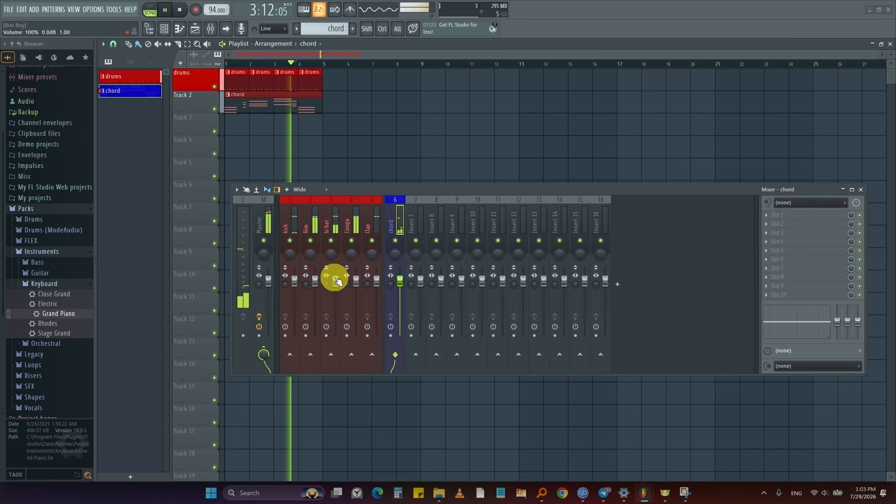
pyautogui.click(289, 222)
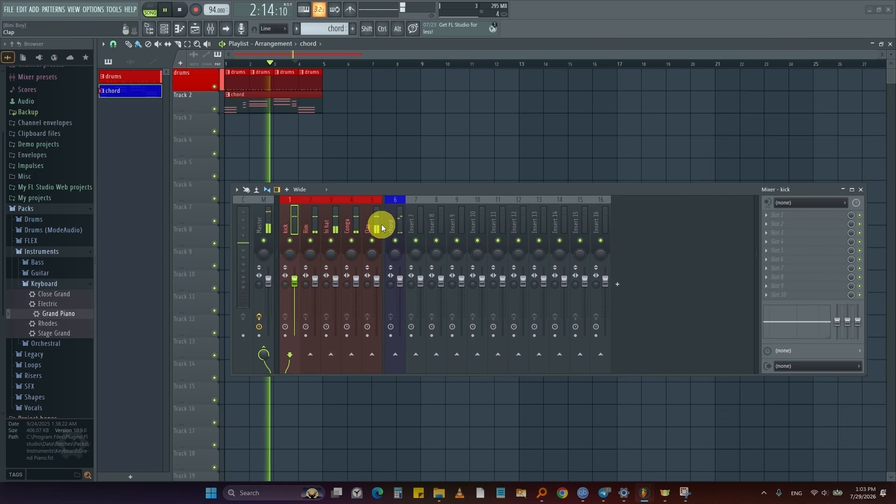
pyautogui.moveTo(335, 279); pyautogui.dragTo(336, 311)
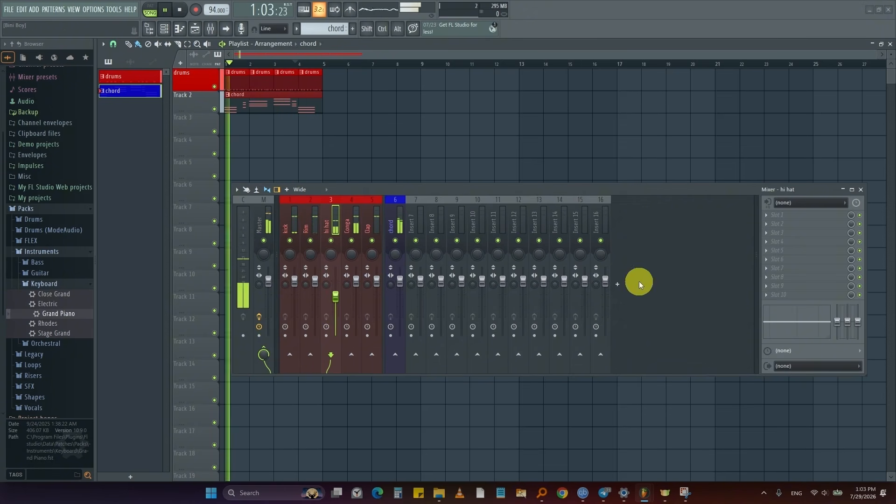
pyautogui.moveTo(315, 280); pyautogui.dragTo(314, 286)
pyautogui.moveTo(399, 283); pyautogui.dragTo(407, 306)
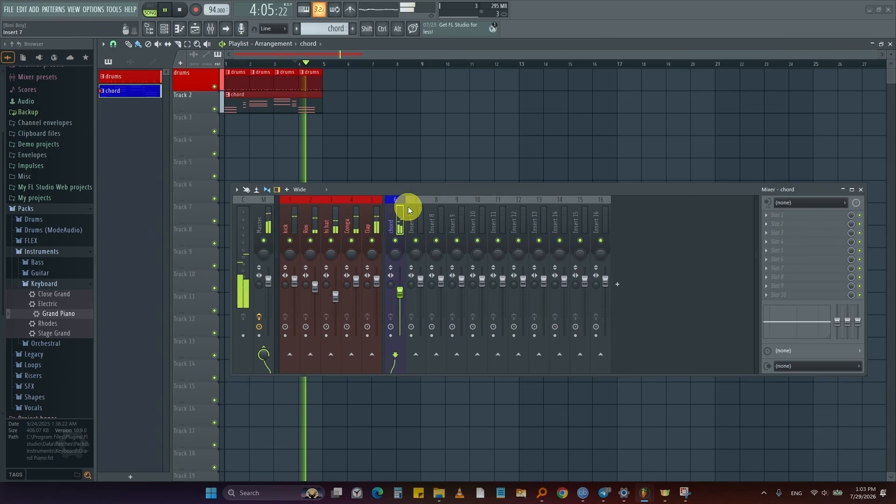
# - Check the levels of the kick, Rim and Clap mixer tracks during playback, and stop the song
pyautogui.click(286, 219)
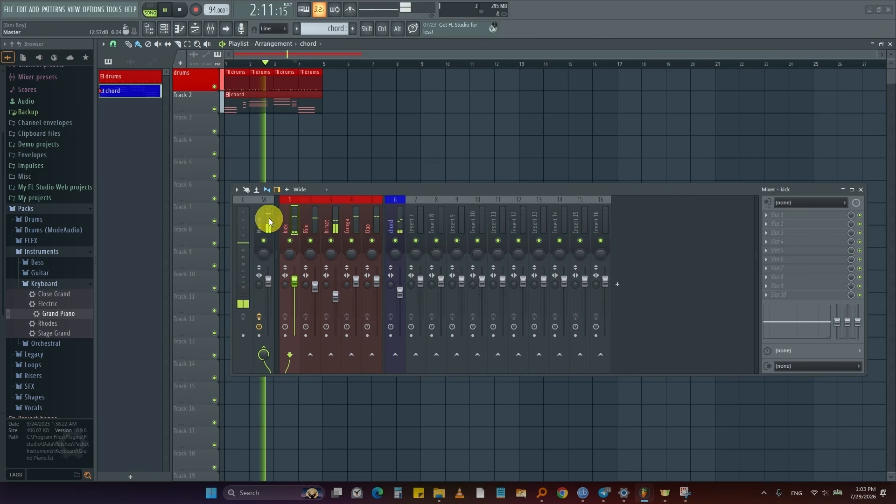
pyautogui.click(301, 216)
pyautogui.click(373, 217)
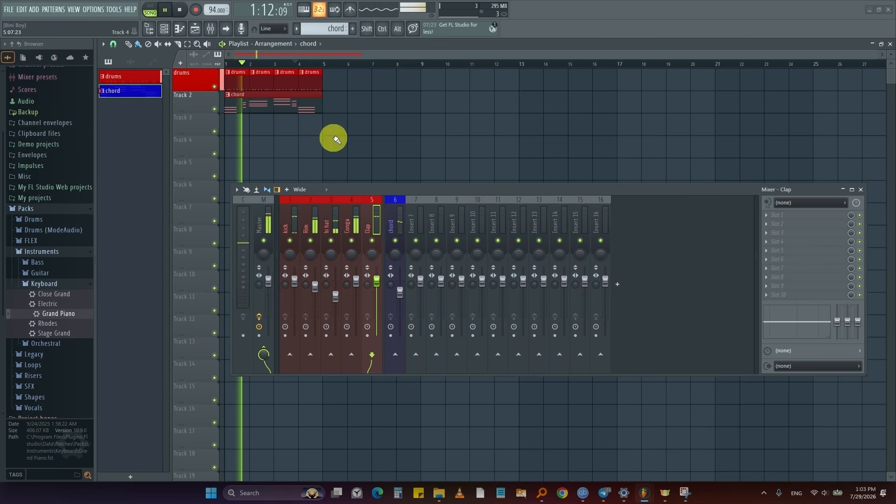
pyautogui.press('space')
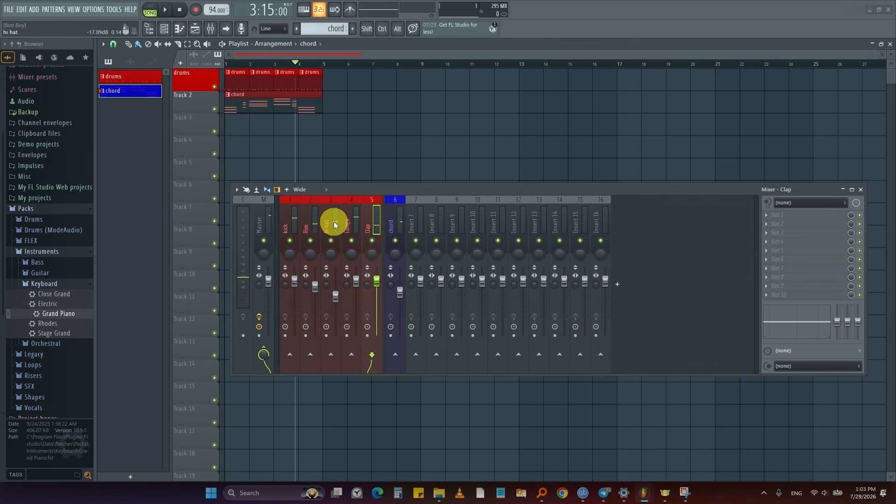
# - Select the Master mixer track and move the mixer window higher over the playlist
pyautogui.click(269, 217)
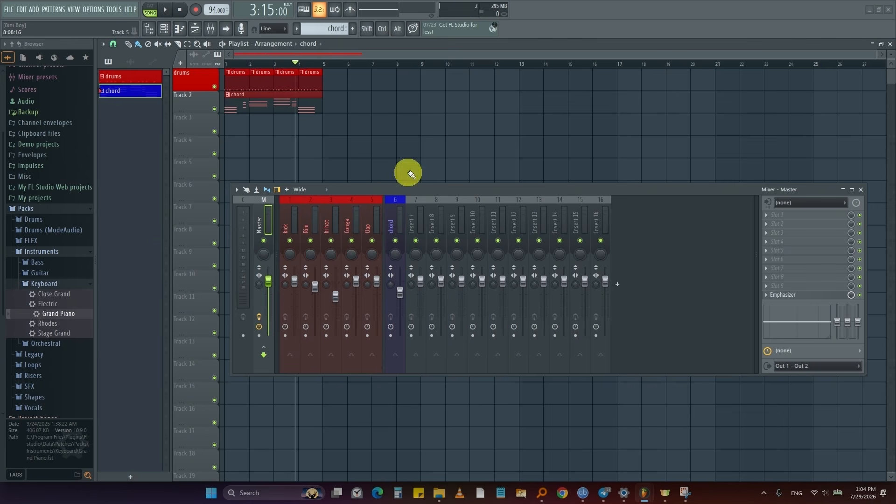
pyautogui.moveTo(437, 196); pyautogui.dragTo(362, 157)
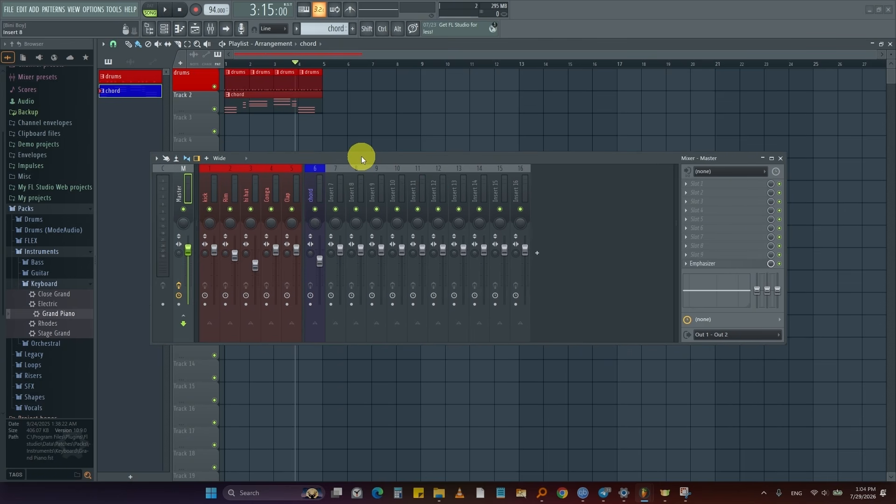